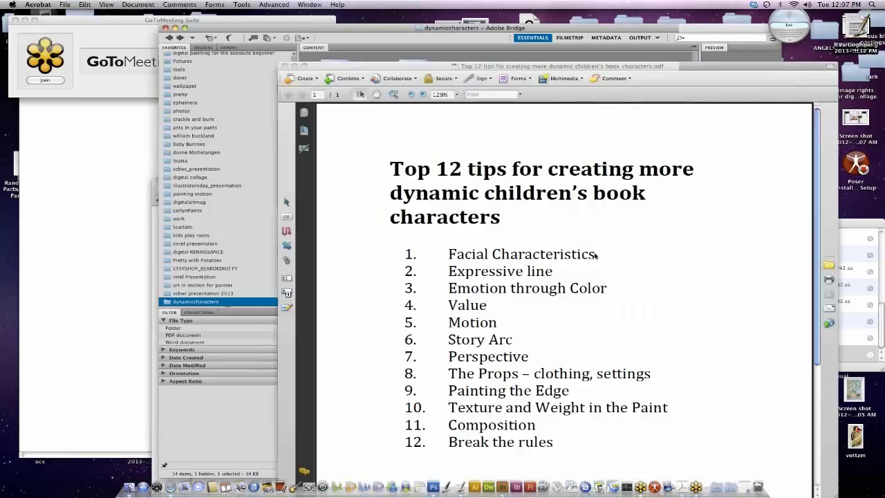
Close the Top 12 tips PDF and open the Facial Characteristics folder in Adobe Bridge.
left_click_drag(650, 66, 513, 27)
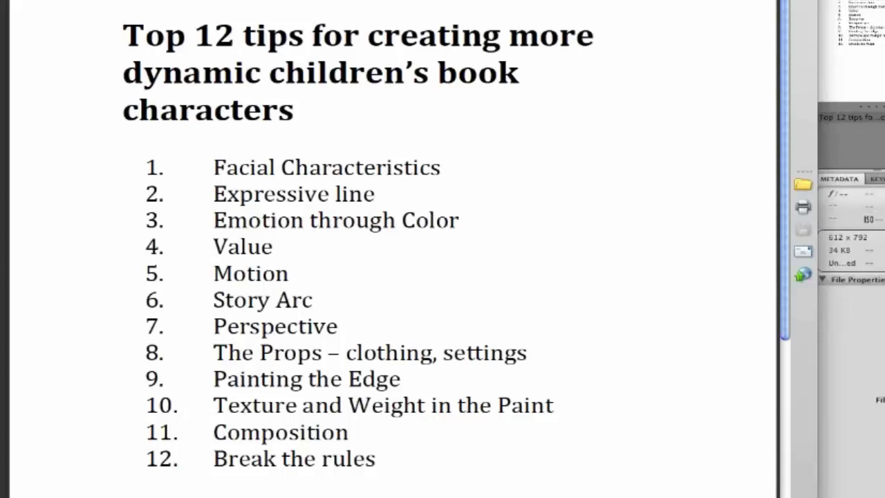
key("super+q")
left_click(521, 416)
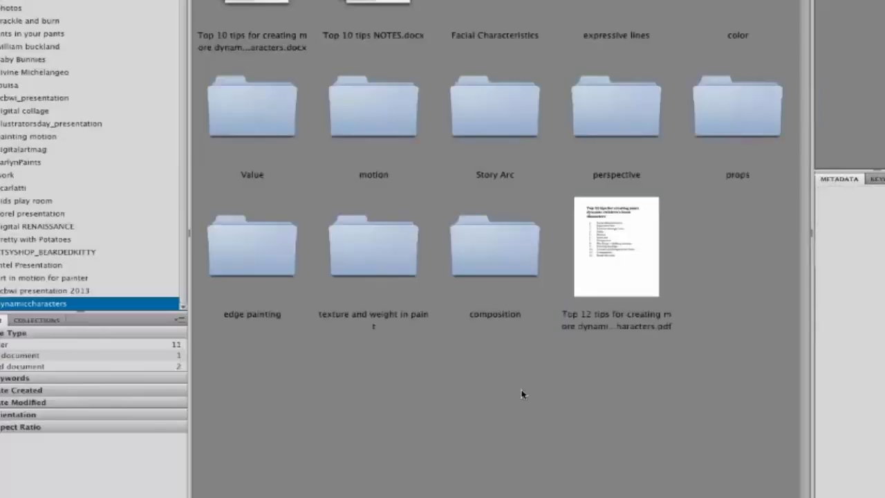
double_click(494, 12)
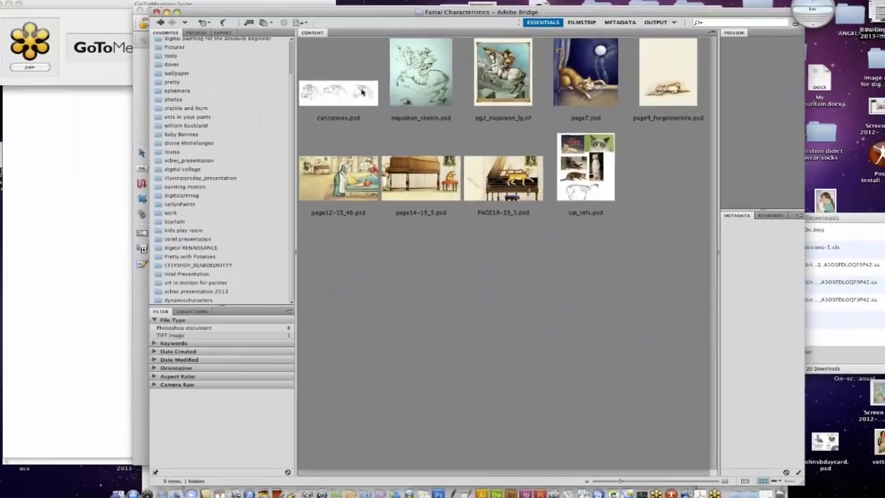
View the character artwork full screen, from the caricature sketches through page7.psd, and return to the thumbnails.
left_click(361, 91)
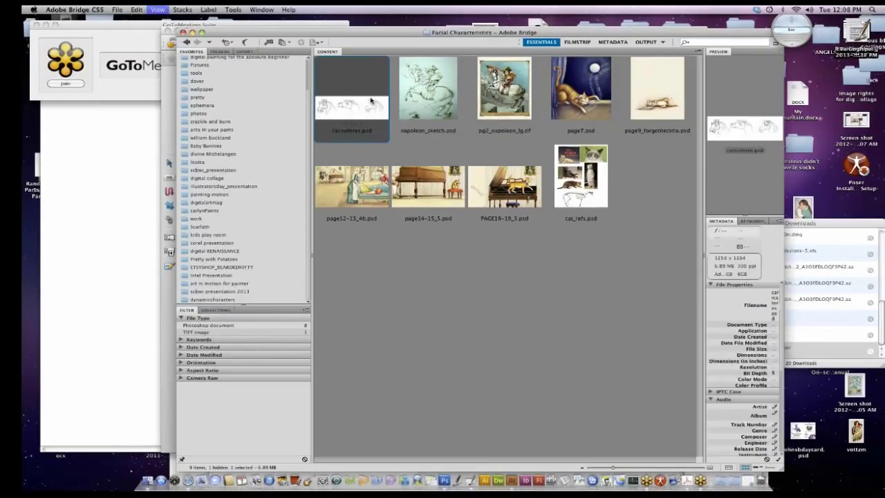
key("space")
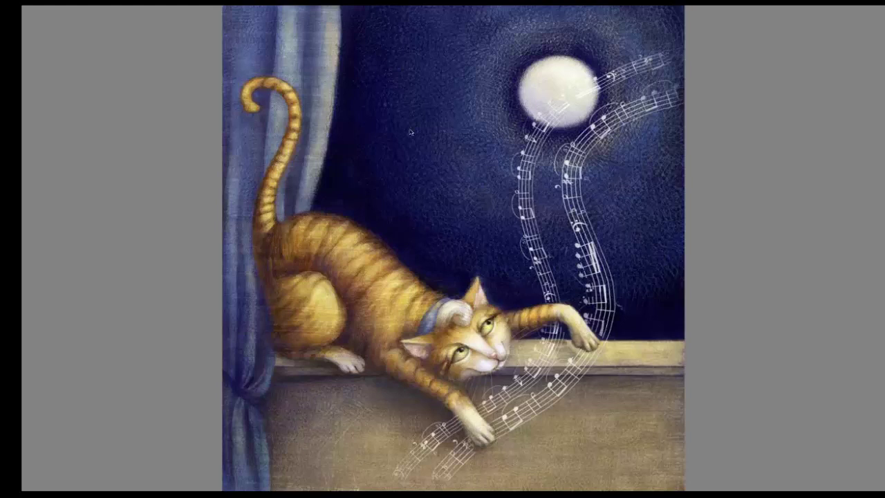
key("space")
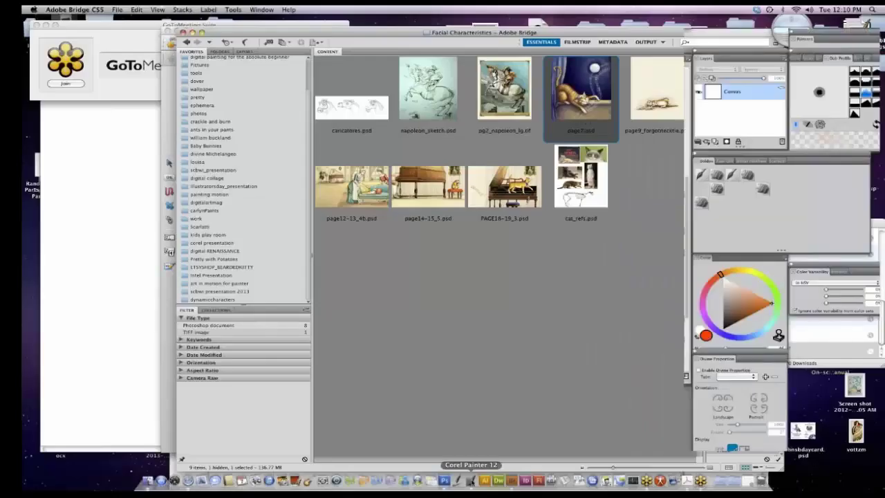
Switch to Corel Painter 12, choose the Real 2B Pencil from the custom brush palette and enlarge the Untitled-1 window.
left_click(471, 481)
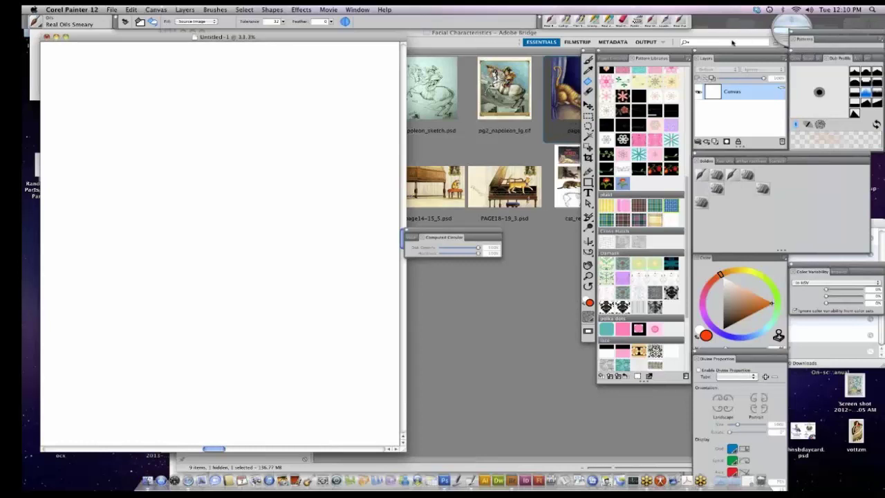
left_click(776, 161)
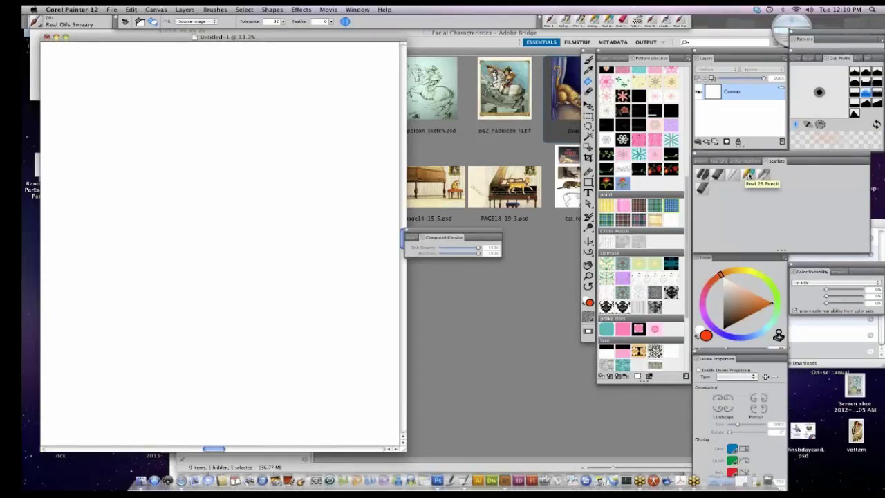
left_click(749, 175)
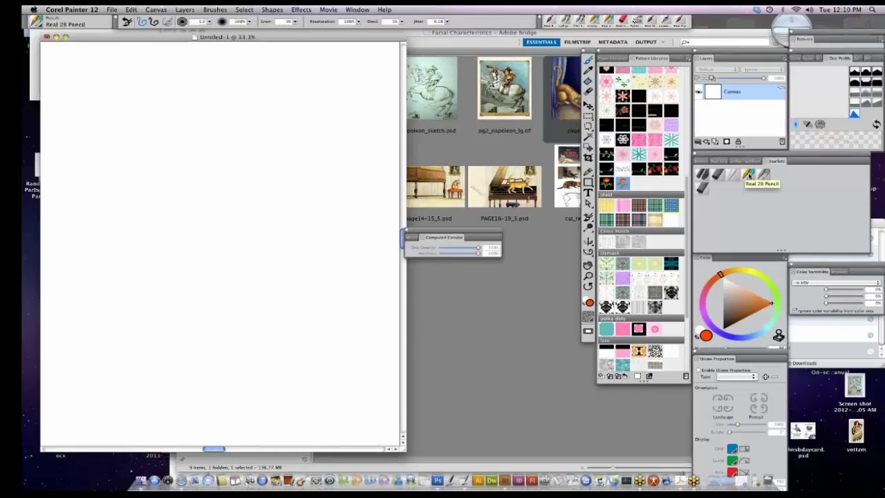
left_click_drag(403, 450, 625, 467)
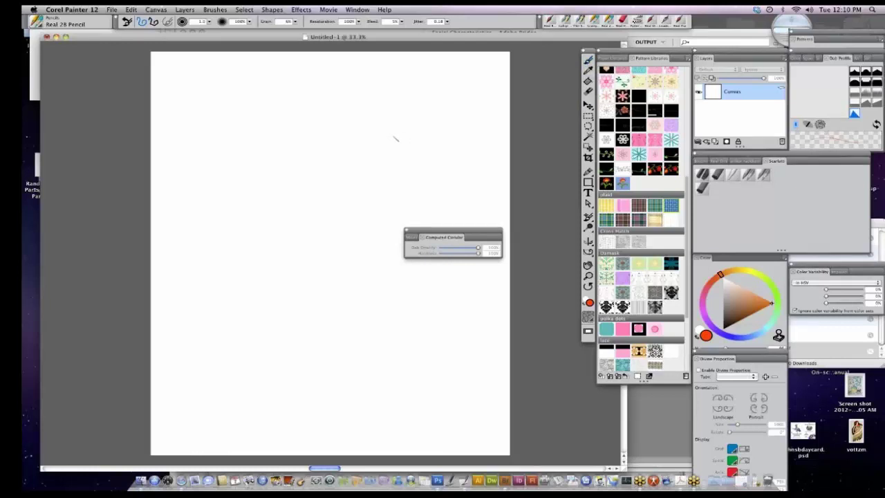
Set the pencil colour to black, adjust its grain and draw a thin looping test line on the canvas.
mouse_move(394, 156)
left_mouse_down()
mouse_move(374, 168)
mouse_move(405, 178)
mouse_move(397, 176)
mouse_move(407, 196)
left_mouse_up()
left_click(723, 328)
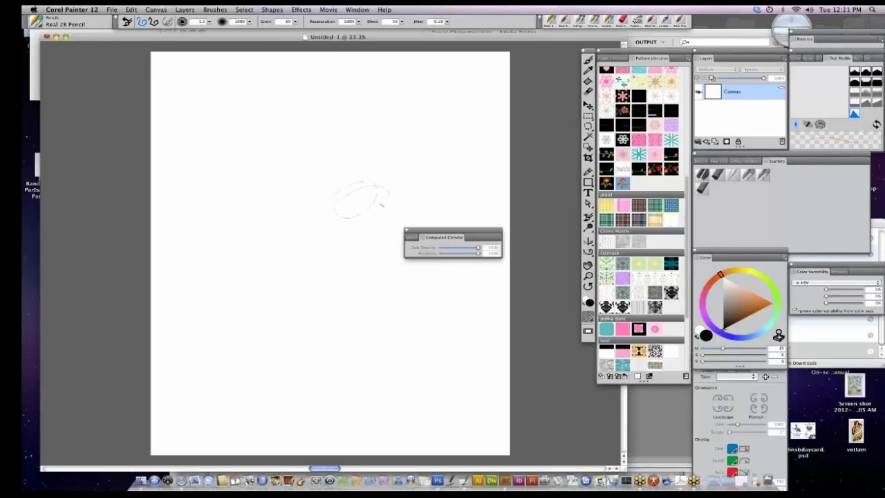
key("super+z")
left_click_drag(294, 22, 303, 38)
left_click_drag(416, 148, 408, 189)
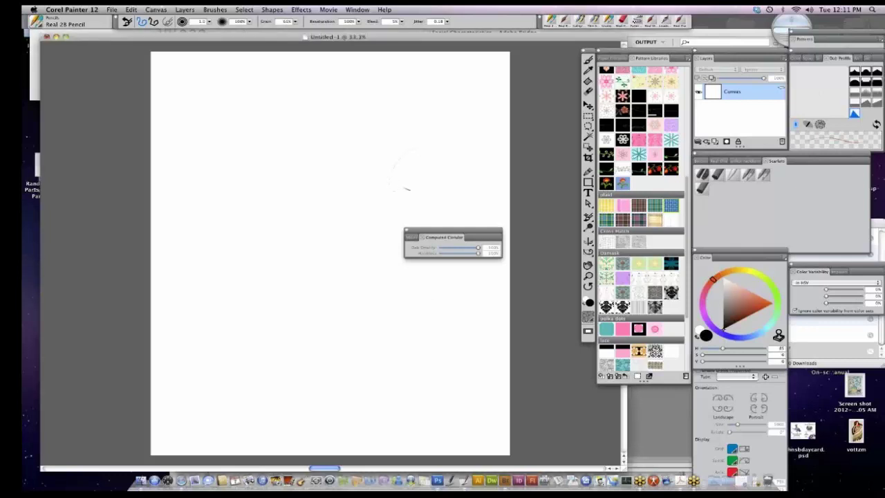
Draw two parallel curved strokes with the Grainy Variable Pencil inside the thin pencil loop and compare the lines up close.
left_click(588, 275)
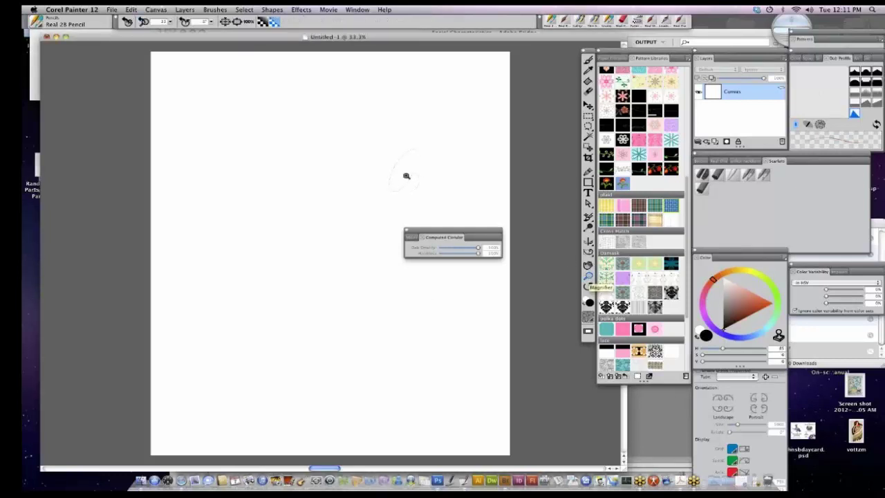
left_click(405, 176)
left_click(406, 176)
left_click(406, 176)
left_click(405, 176)
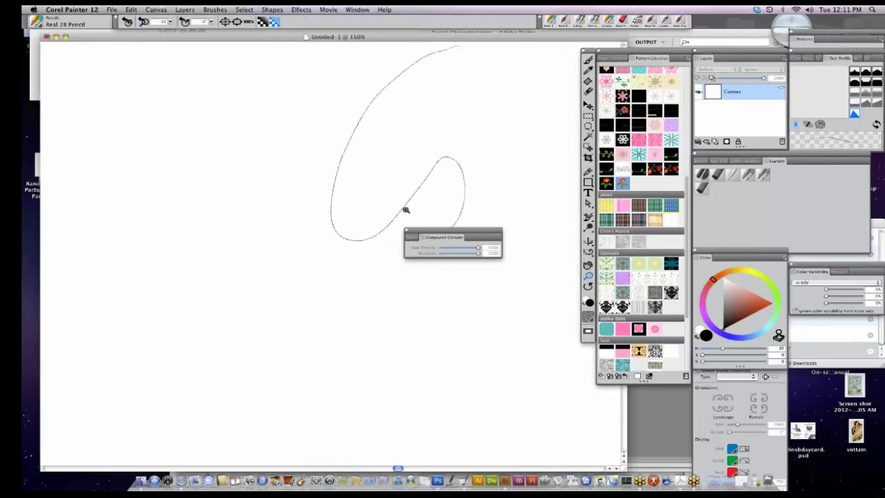
left_click(764, 174)
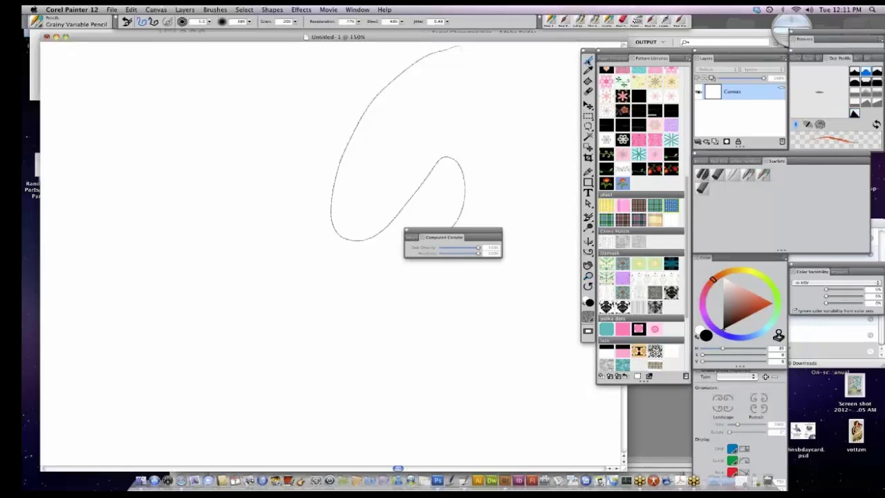
left_click_drag(419, 92, 365, 173)
left_click_drag(413, 109, 371, 190)
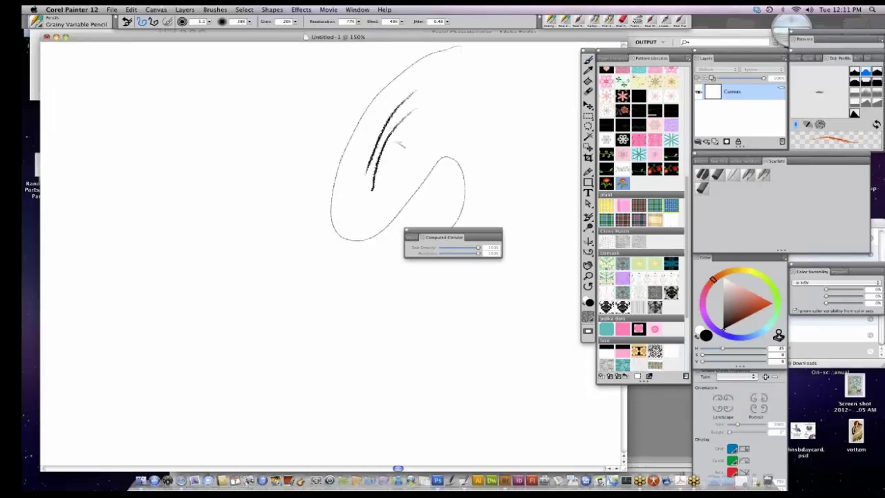
left_click(588, 275)
left_click(386, 138)
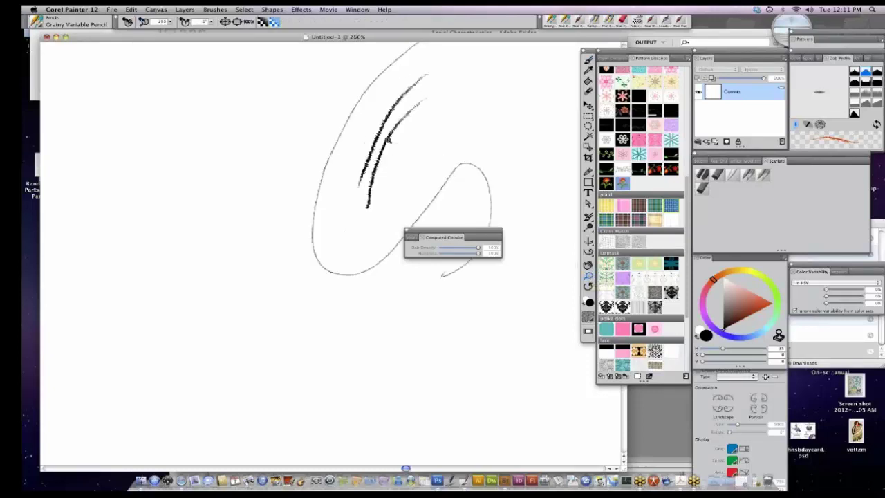
left_click(387, 139)
left_click(387, 143, "alt")
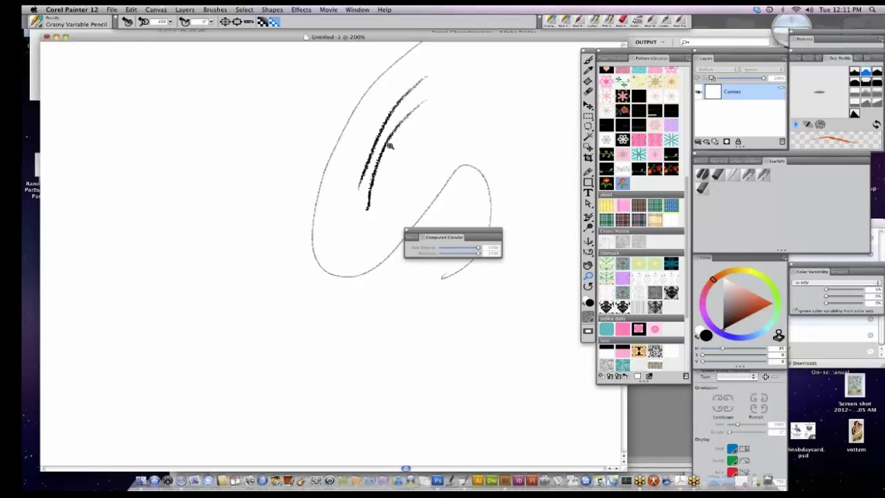
Switch to Adobe Bridge, open cat_refs.psd in Corel Painter and move the test canvas clear of the cat references.
left_click(505, 480)
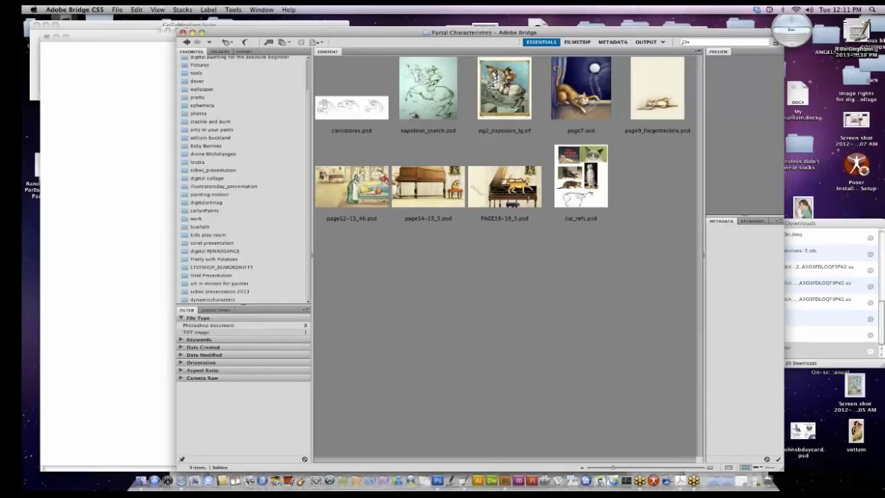
mouse_move(594, 184)
left_mouse_down()
mouse_move(566, 231)
mouse_move(520, 370)
mouse_move(468, 418)
mouse_move(458, 459)
mouse_move(465, 479)
left_mouse_up()
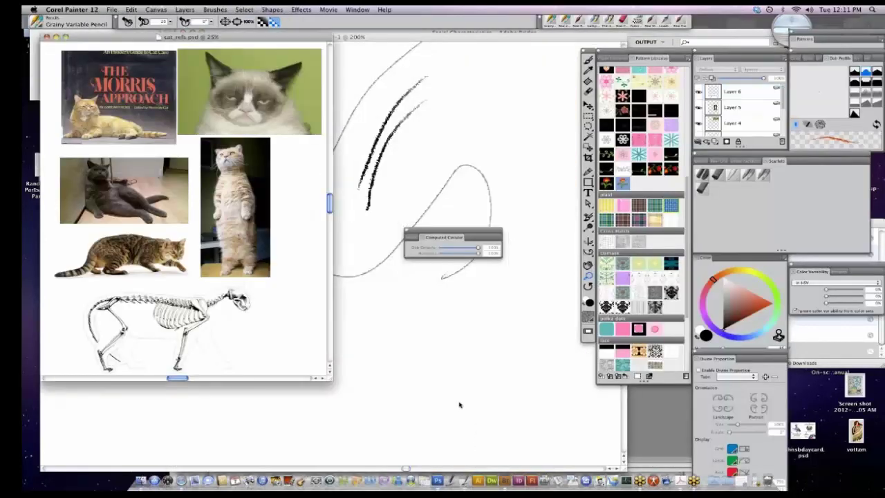
left_click(425, 34)
left_click_drag(424, 34, 604, 125)
left_click_drag(371, 120, 480, 53)
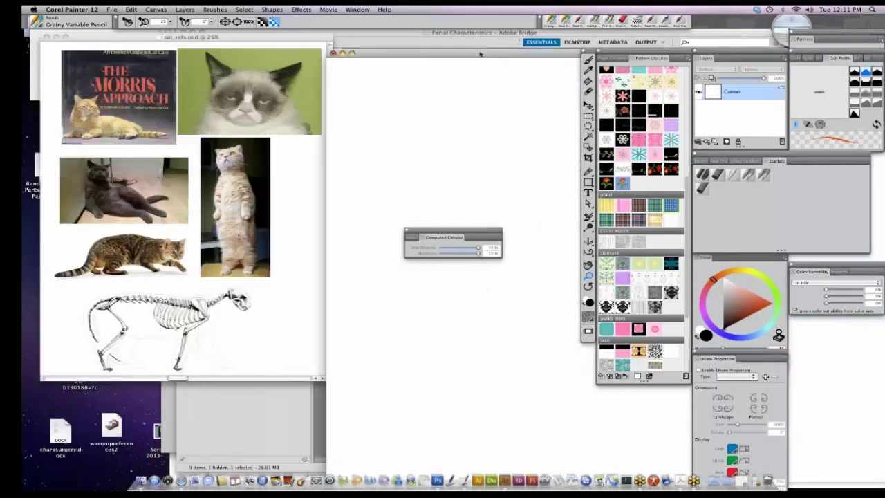
Create a new blank canvas and place its window beside the cat references.
left_click(117, 11)
left_click(121, 24)
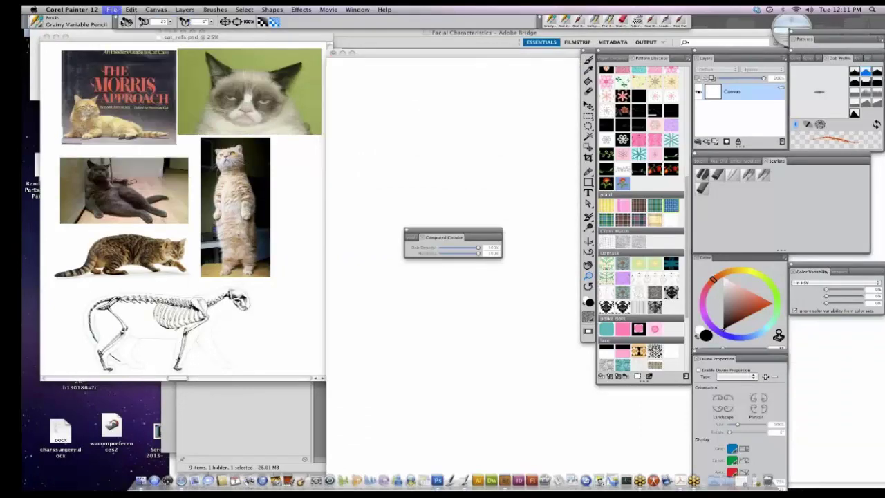
left_click(550, 210)
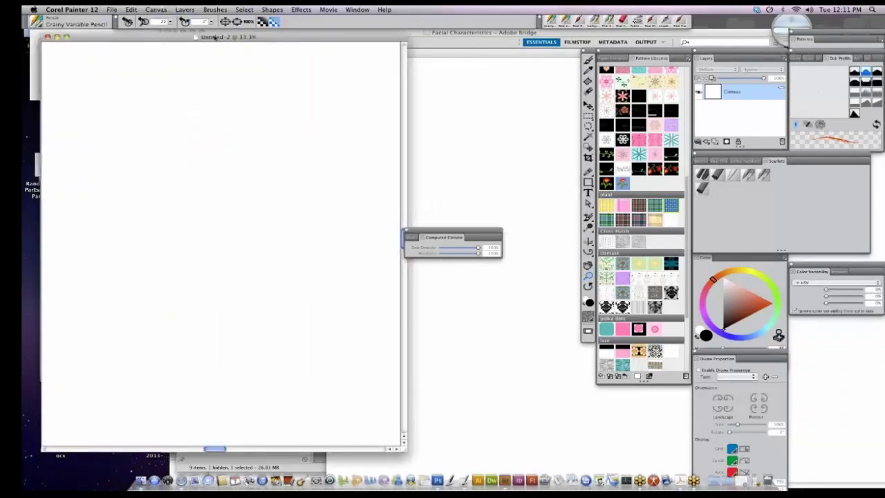
left_click_drag(209, 36, 508, 52)
Enlarge the cat_refs.psd window and show the reference sheet at 33.3%.
left_click(323, 362)
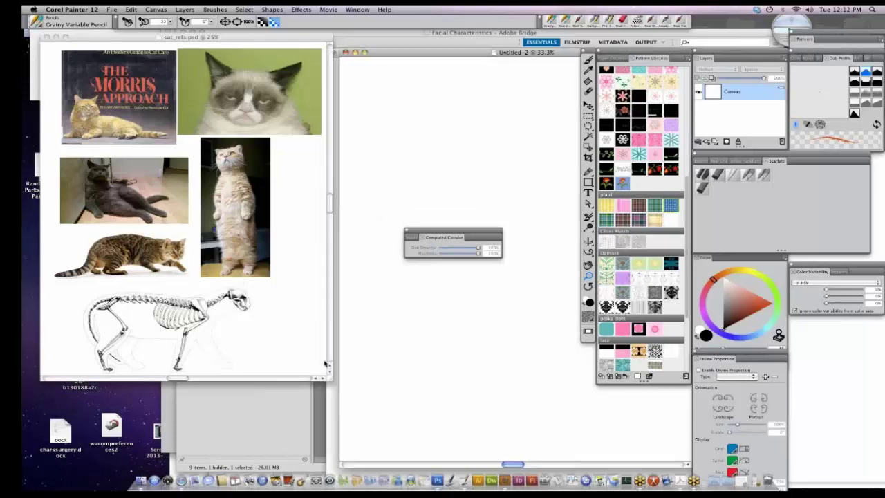
left_click_drag(332, 381, 541, 468)
left_click_drag(542, 270, 541, 249)
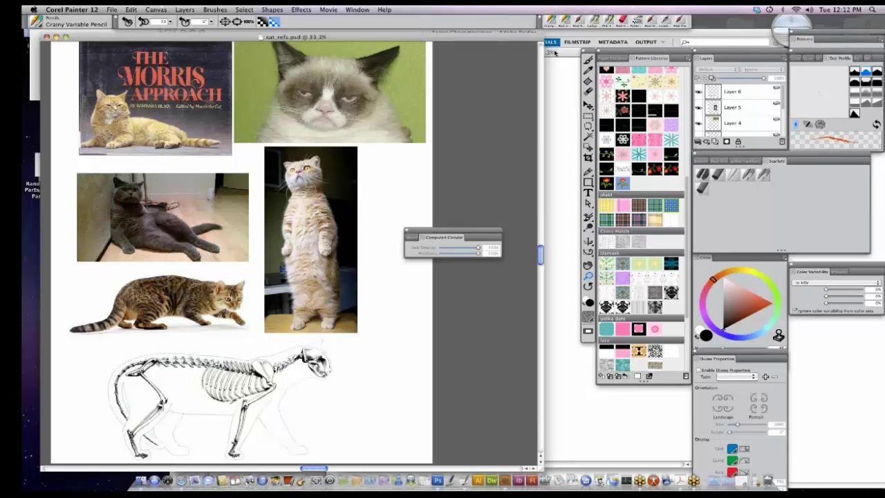
Rearrange the Untitled-2 and cat_refs.psd windows for drawing from reference and choose the Real 2B Pencil.
mouse_move(555, 52)
left_mouse_down()
mouse_move(414, 61)
mouse_move(479, 60)
mouse_move(463, 63)
left_mouse_up()
key("b")
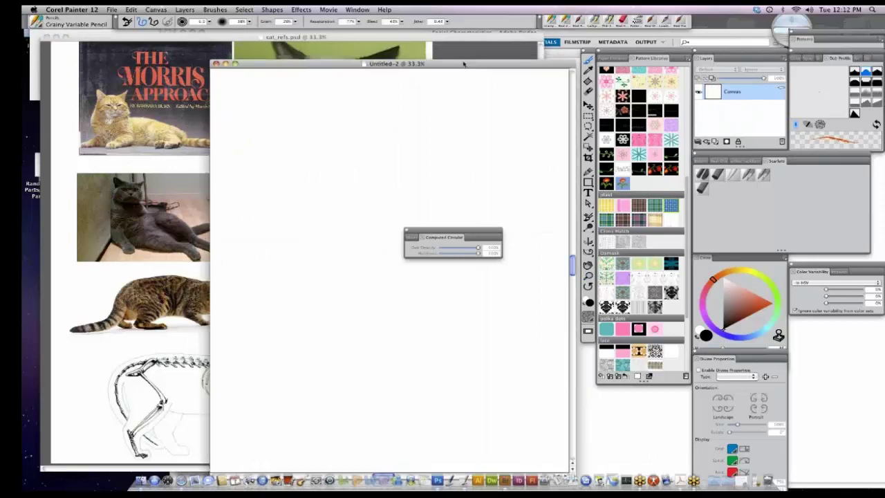
left_click(384, 39)
left_click_drag(384, 39, 220, 53)
mouse_move(442, 55)
left_mouse_down()
mouse_move(502, 57)
mouse_move(471, 53)
left_mouse_up()
left_click(753, 177)
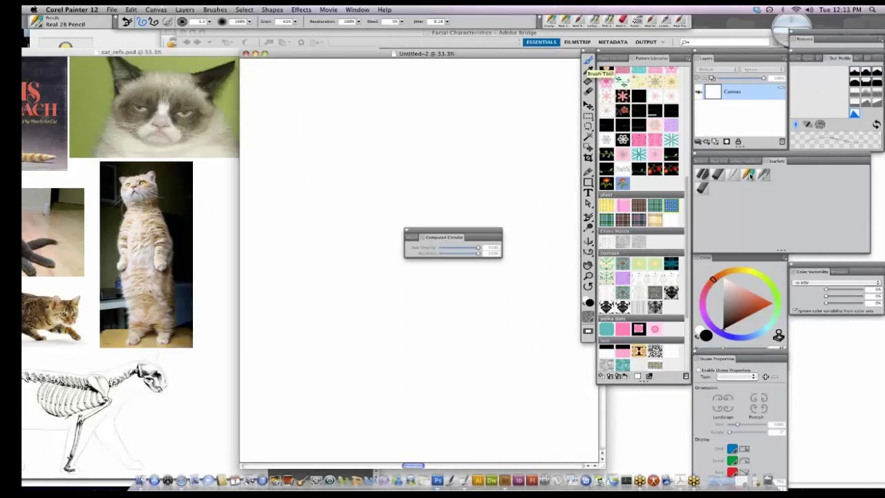
left_click_drag(156, 53, 204, 60)
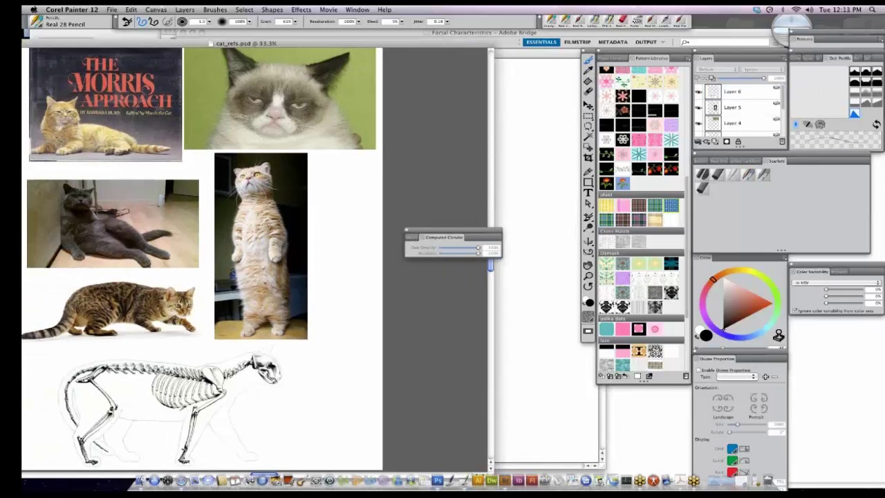
Overlap Untitled-2 on the reference sheet, widen its window, and clear the toolbox and small floating panel off the canvas.
left_click(511, 53)
left_click_drag(512, 53, 473, 50)
left_click_drag(565, 465, 633, 465)
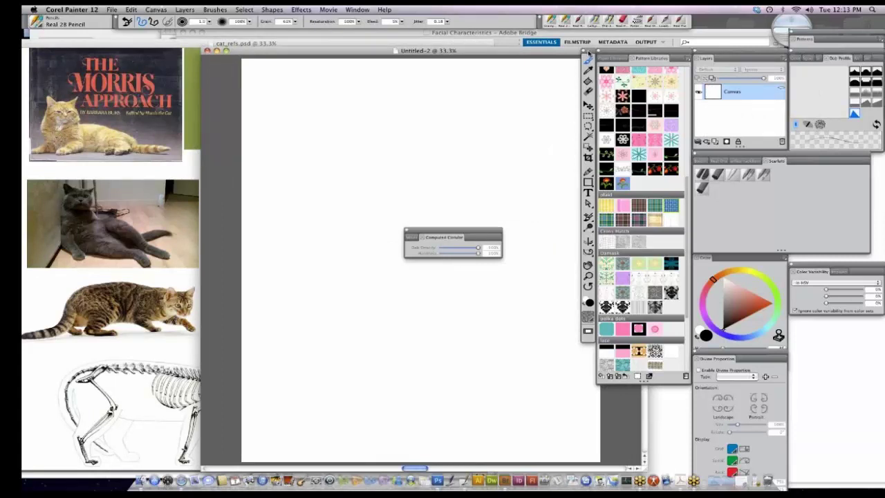
left_click_drag(591, 54, 627, 54)
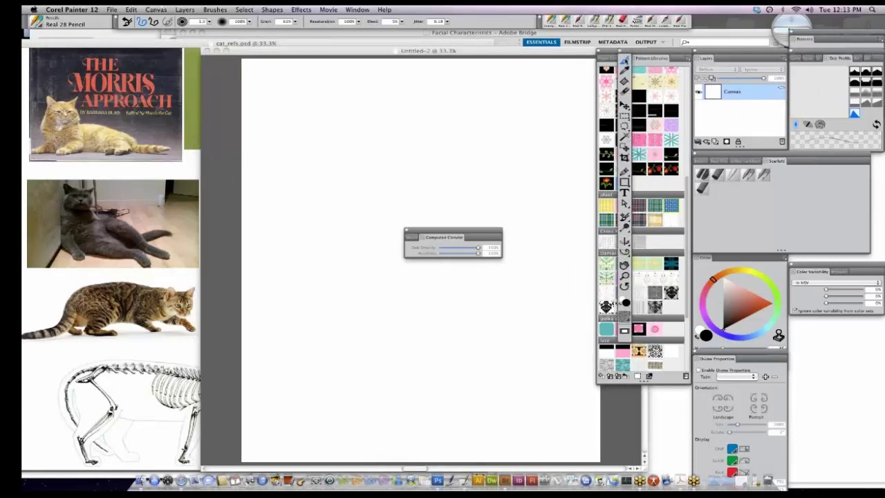
left_click(407, 230)
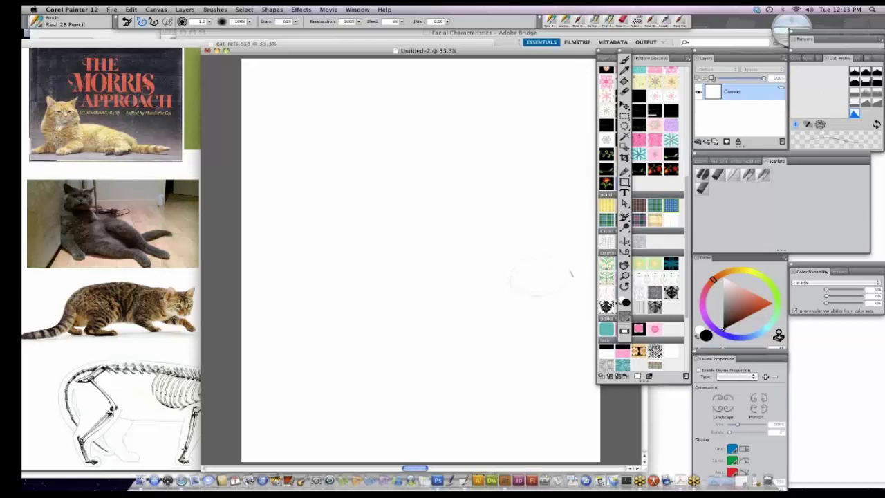
Sketch the cat's eyes, nose, mouth, cheeks and pointed ears on the faint oval head with the Real 2B Pencil.
left_click(735, 43)
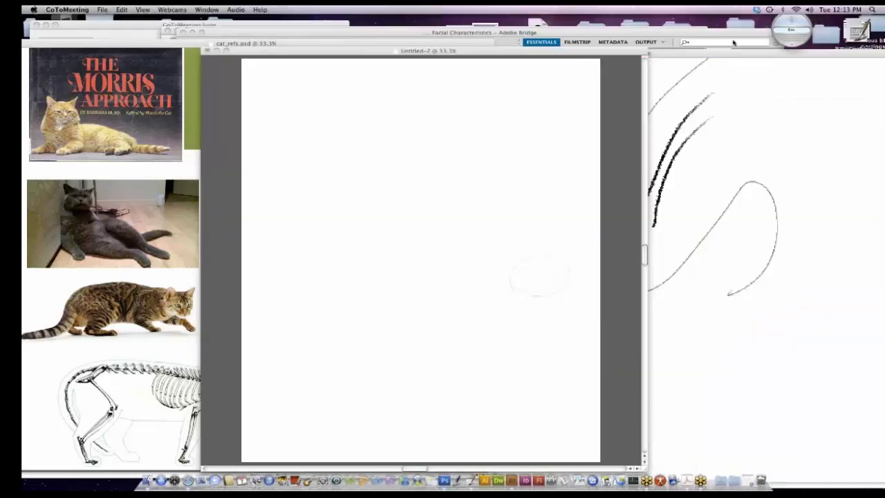
left_click(567, 270)
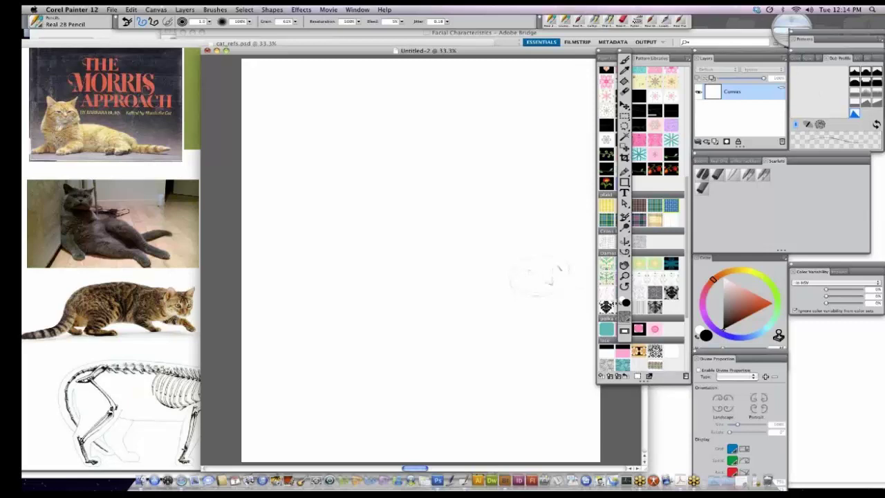
left_click_drag(557, 280, 518, 285)
left_click_drag(557, 290, 548, 284)
left_click_drag(561, 276, 568, 268)
left_click_drag(538, 271, 555, 269)
mouse_move(566, 276)
left_mouse_down()
mouse_move(571, 286)
mouse_move(545, 287)
left_mouse_up()
left_click_drag(515, 261, 564, 245)
mouse_move(566, 242)
left_mouse_down()
mouse_move(568, 259)
mouse_move(565, 249)
mouse_move(518, 269)
left_mouse_up()
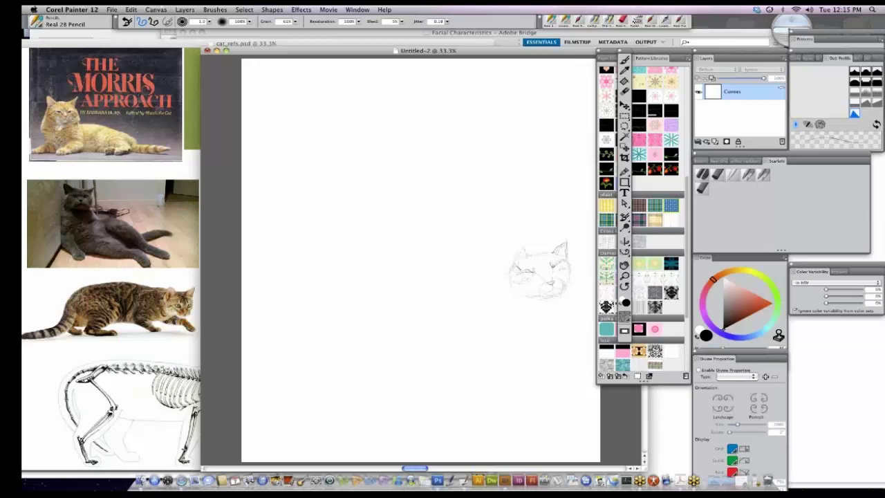
mouse_move(515, 284)
left_mouse_down()
mouse_move(509, 275)
mouse_move(561, 292)
left_mouse_up()
Erase the cat's mouth area and redraw the nose and muzzle with a wide curling grin using the Real 2B Pencil.
left_click(624, 95)
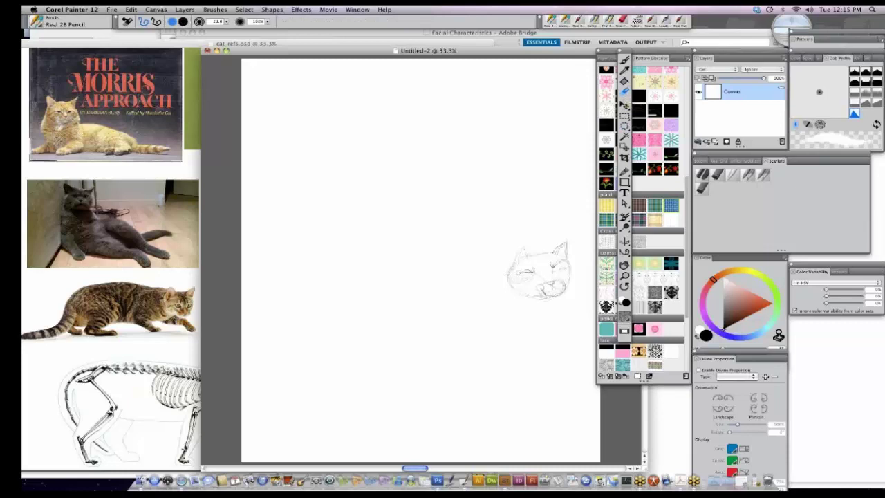
left_click(624, 60)
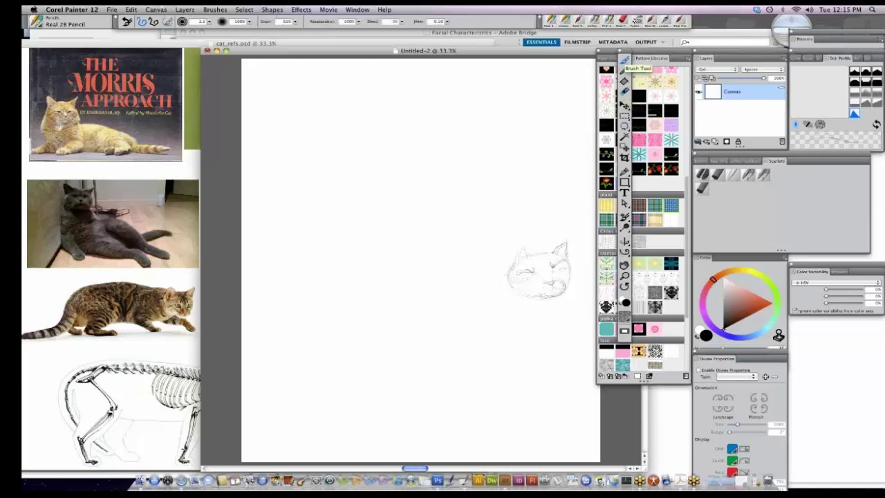
mouse_move(541, 293)
left_mouse_down()
mouse_move(552, 290)
mouse_move(539, 284)
mouse_move(546, 297)
mouse_move(555, 280)
mouse_move(559, 293)
left_mouse_up()
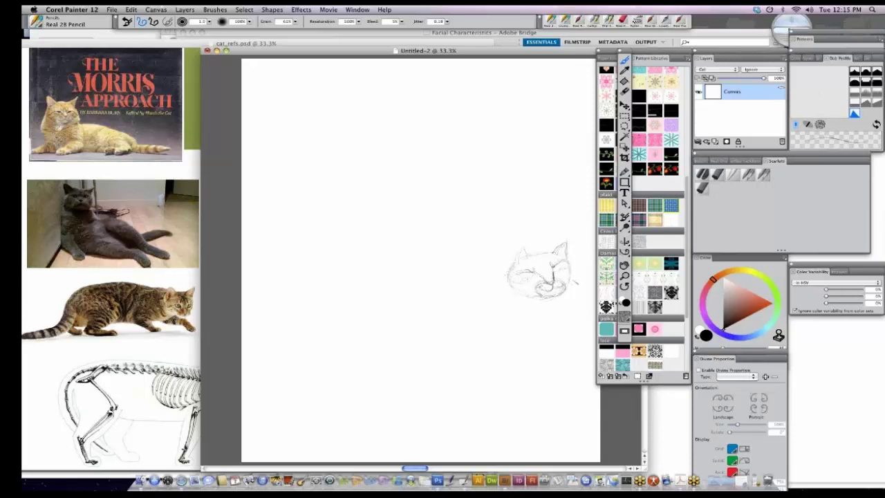
key("super+z")
left_click_drag(571, 285, 559, 291)
left_click_drag(568, 265, 572, 269)
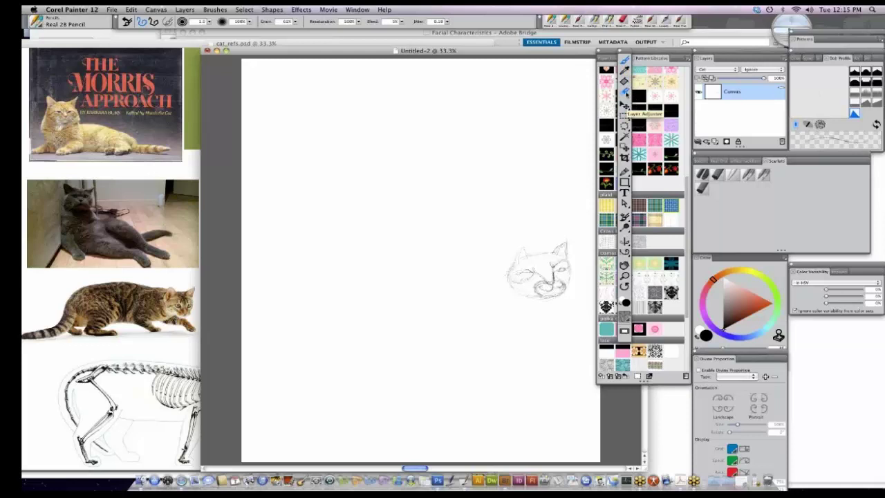
Erase stray marks inside the cat's face and redraw the lines around the eye and cheek on the body side.
left_click(624, 92)
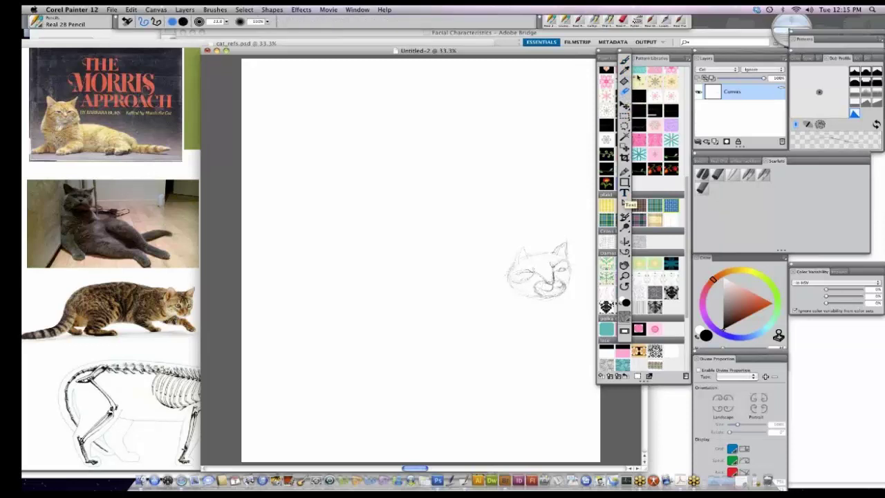
left_click(624, 61)
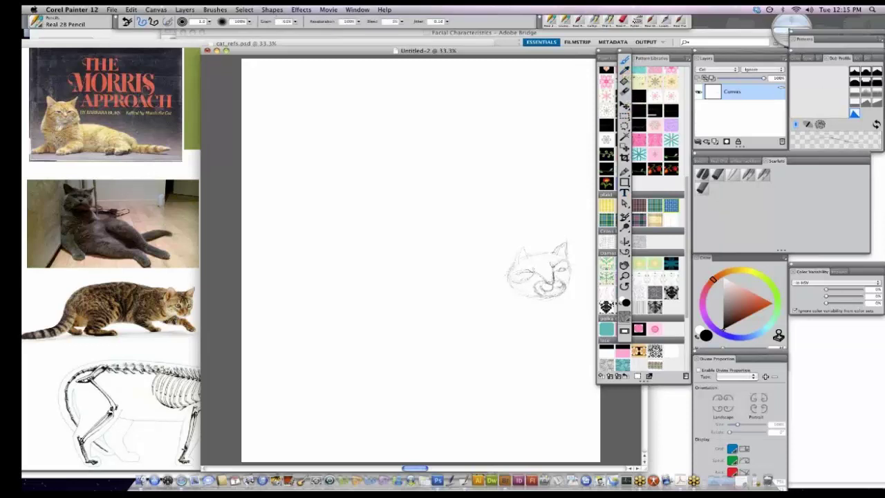
mouse_move(521, 278)
left_mouse_down()
mouse_move(532, 287)
mouse_move(511, 279)
mouse_move(517, 291)
left_mouse_up()
Consult the full cat_refs.psd sheet, and sketch the crouching cat's long back, chest line and hind leg behind the head in Untitled-2.
left_click(175, 392)
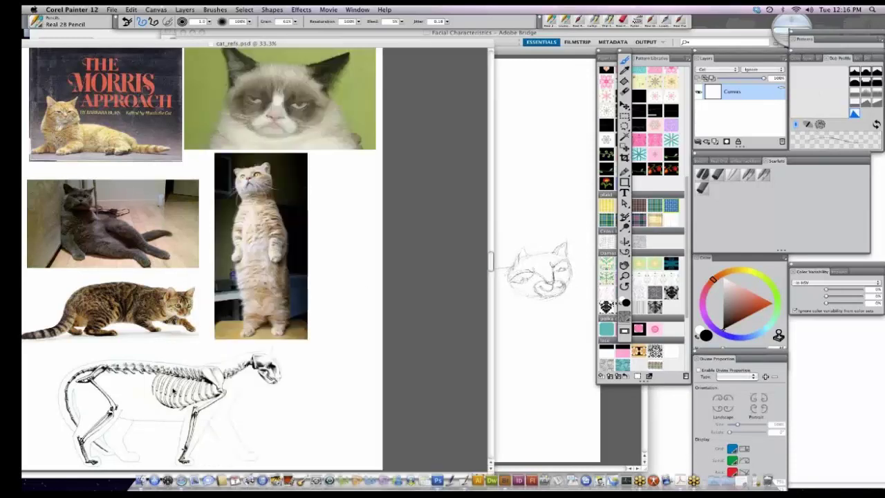
left_click(546, 313)
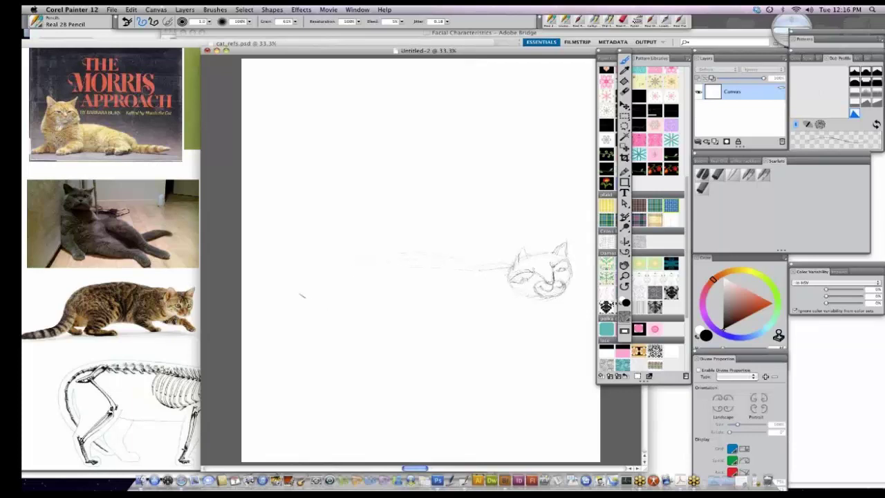
left_click_drag(472, 264, 508, 268)
left_click_drag(539, 296, 543, 308)
left_click_drag(538, 299, 499, 317)
mouse_move(394, 306)
left_mouse_down()
mouse_move(390, 330)
mouse_move(397, 293)
mouse_move(391, 334)
mouse_move(413, 315)
mouse_move(386, 339)
left_mouse_up()
left_click_drag(537, 282, 528, 282)
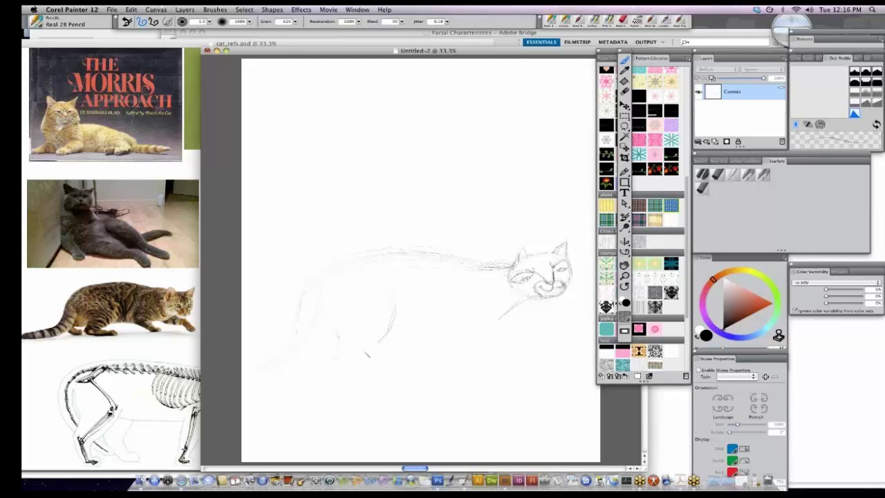
Sketch the cat's hind paw, belly line, planted front leg and the start of the foreleg reaching forward under the chin.
mouse_move(366, 352)
left_mouse_down()
mouse_move(412, 365)
mouse_move(355, 363)
mouse_move(387, 365)
left_mouse_up()
left_click_drag(400, 322, 454, 327)
mouse_move(497, 322)
left_mouse_down()
mouse_move(478, 330)
mouse_move(486, 338)
mouse_move(456, 336)
mouse_move(508, 336)
mouse_move(516, 350)
mouse_move(478, 347)
mouse_move(519, 350)
mouse_move(498, 356)
mouse_move(504, 358)
mouse_move(497, 352)
mouse_move(539, 342)
mouse_move(514, 346)
left_mouse_up()
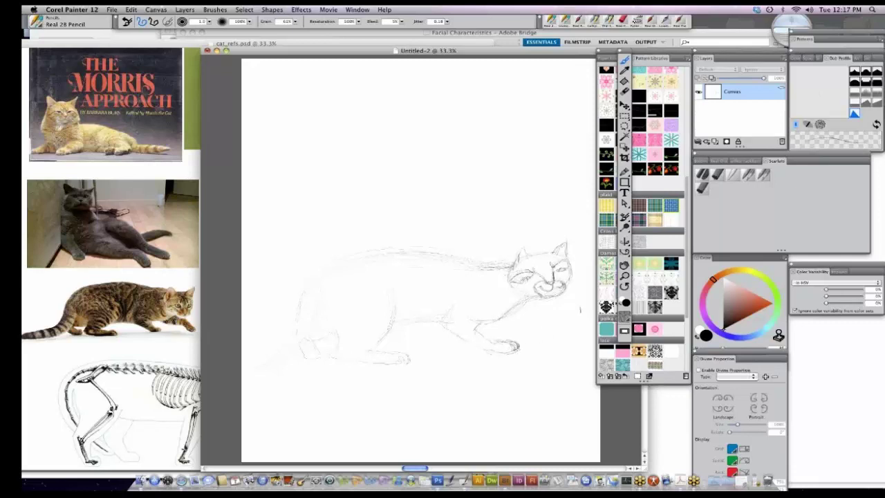
left_click_drag(562, 310, 555, 315)
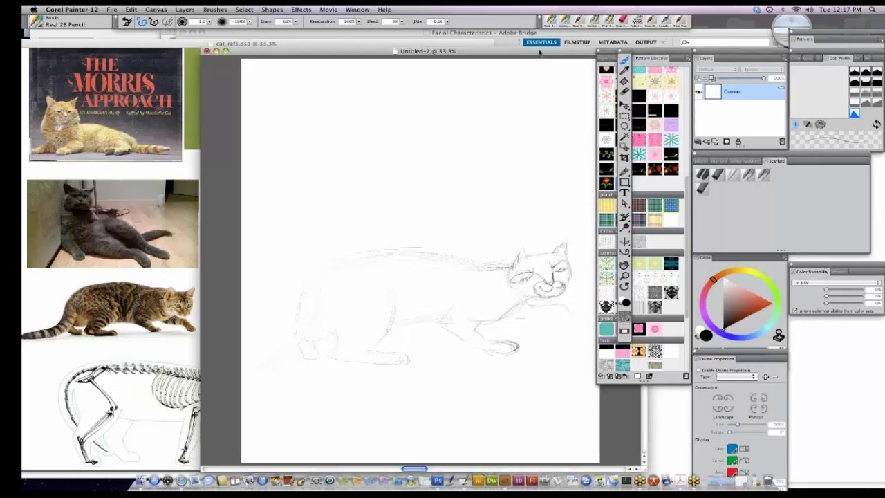
Nudge the Untitled-2 window clear of the panels, finish the reaching forepaw, strengthen the back, and lightly sketch a small round object beneath the paw.
left_click_drag(539, 53, 532, 52)
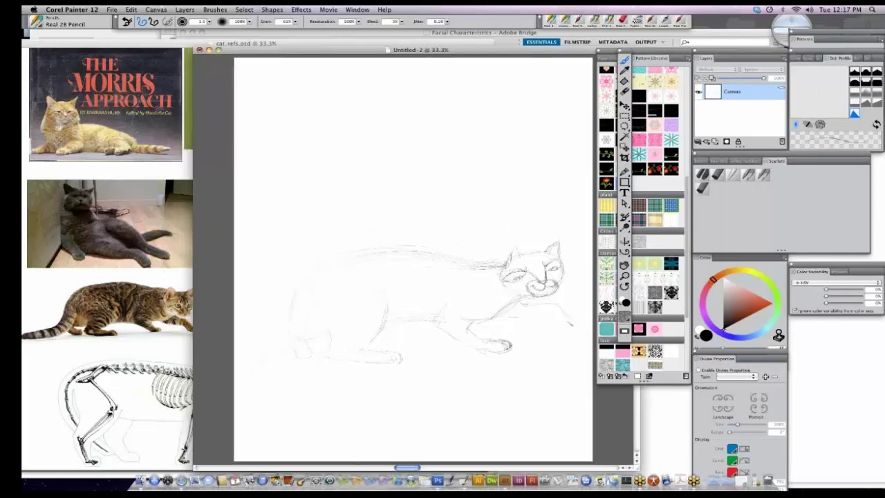
mouse_move(294, 294)
left_mouse_down()
mouse_move(340, 262)
mouse_move(318, 273)
mouse_move(389, 249)
left_mouse_up()
mouse_move(499, 325)
left_mouse_down()
mouse_move(544, 316)
mouse_move(562, 331)
mouse_move(578, 326)
mouse_move(544, 339)
mouse_move(547, 330)
mouse_move(559, 338)
mouse_move(539, 326)
mouse_move(566, 348)
mouse_move(545, 353)
left_mouse_up()
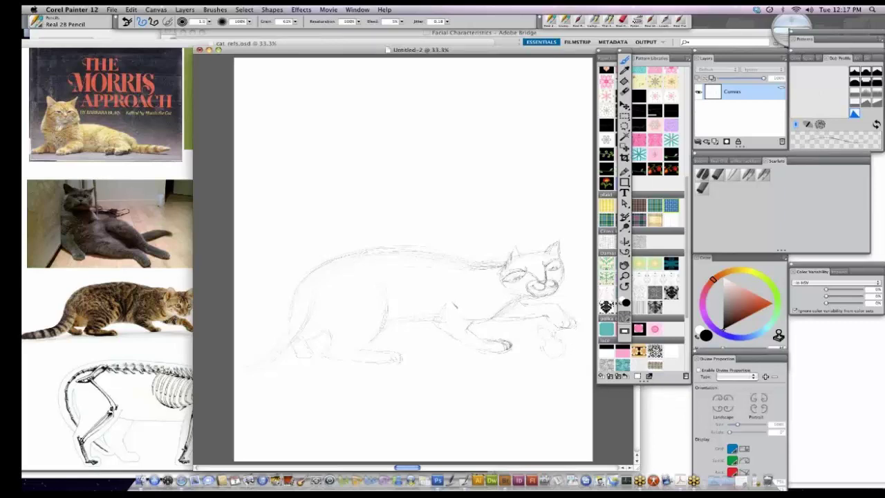
left_click_drag(442, 309, 438, 323)
left_click_drag(330, 347, 317, 351)
Add a new layer above the sketch, reselect the Canvas layer, and choose a very dark red-brown drawing colour.
left_click(783, 59)
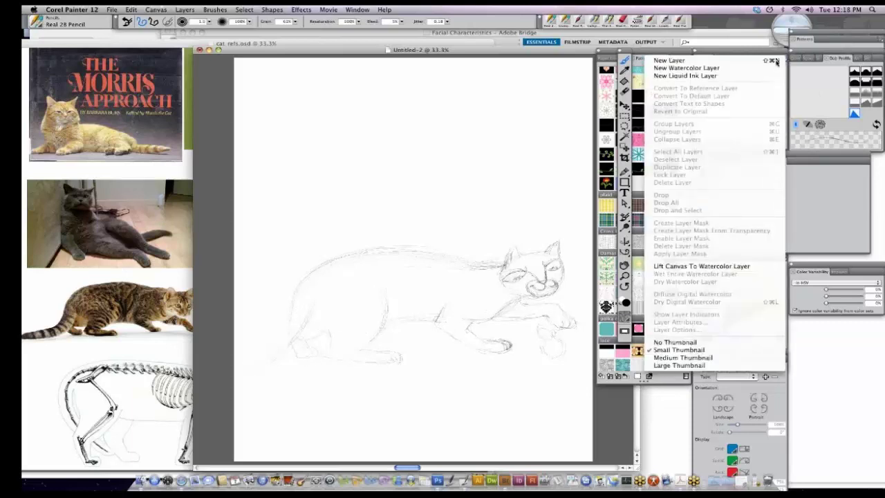
left_click(664, 60)
left_click_drag(739, 318, 763, 306)
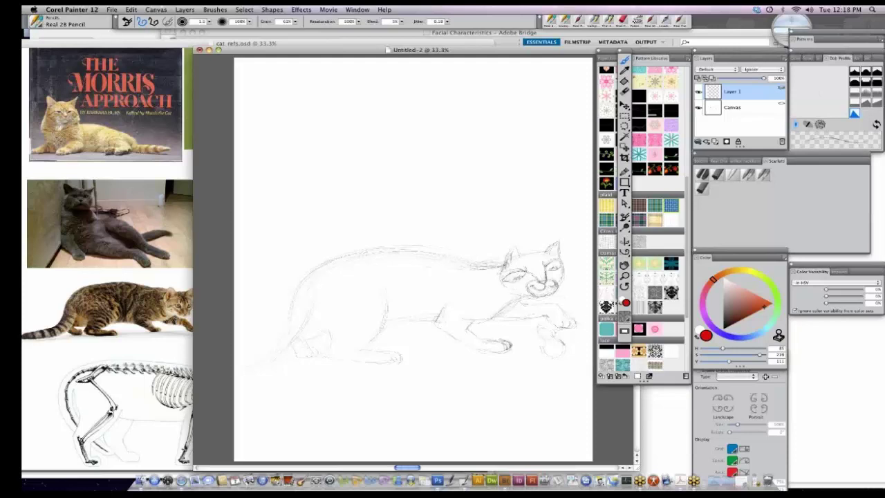
left_click(759, 107)
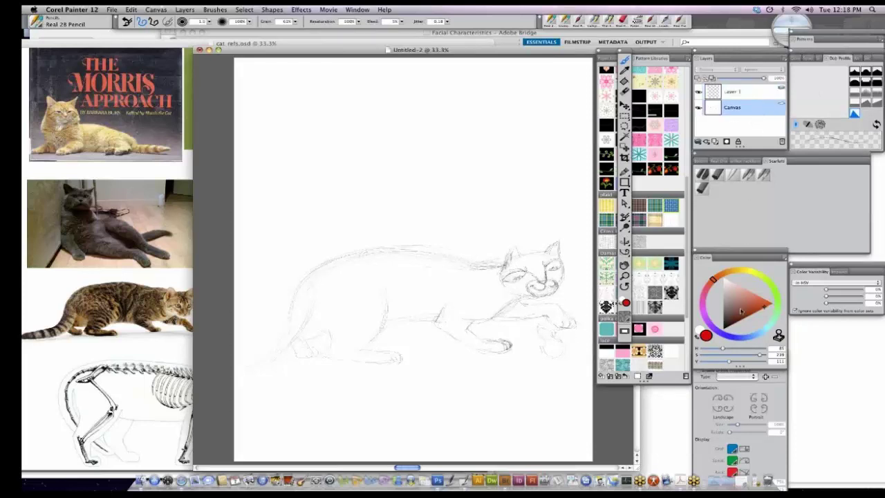
left_click(736, 317)
Check the striding tabby on the reference sheet, and darken the raised forepaw's toes and the line beneath the chin.
left_click(187, 331)
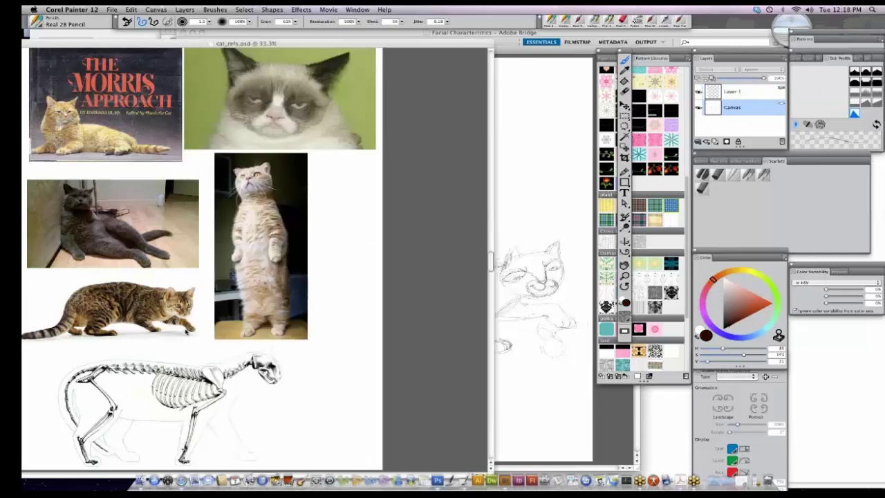
left_click(575, 314)
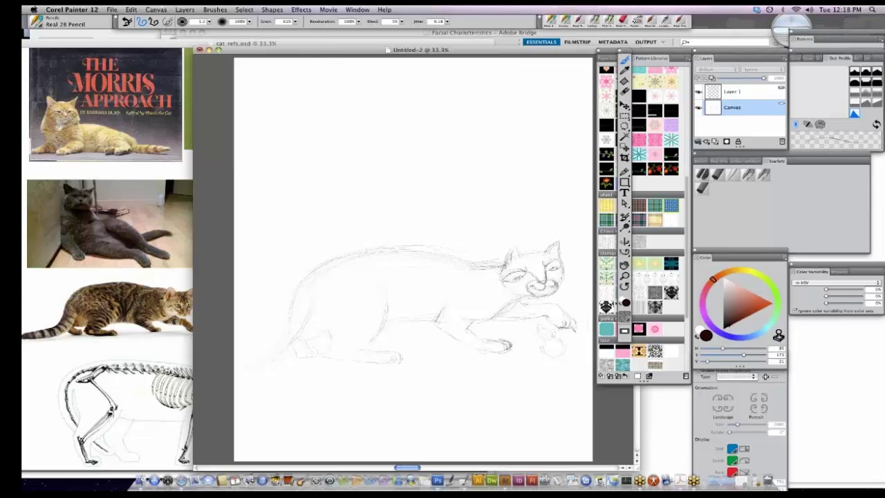
left_click_drag(575, 318, 577, 323)
left_click_drag(576, 320, 579, 325)
mouse_move(534, 304)
left_mouse_down()
mouse_move(530, 310)
mouse_move(518, 298)
left_mouse_up()
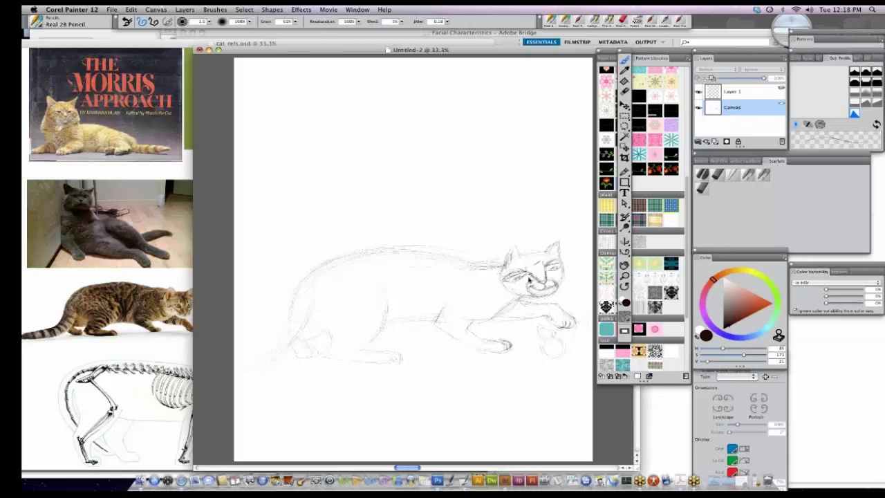
Clean up lines around the cat's eye, and darken the ear, the chest and foreleg contours, and the neck.
key("n")
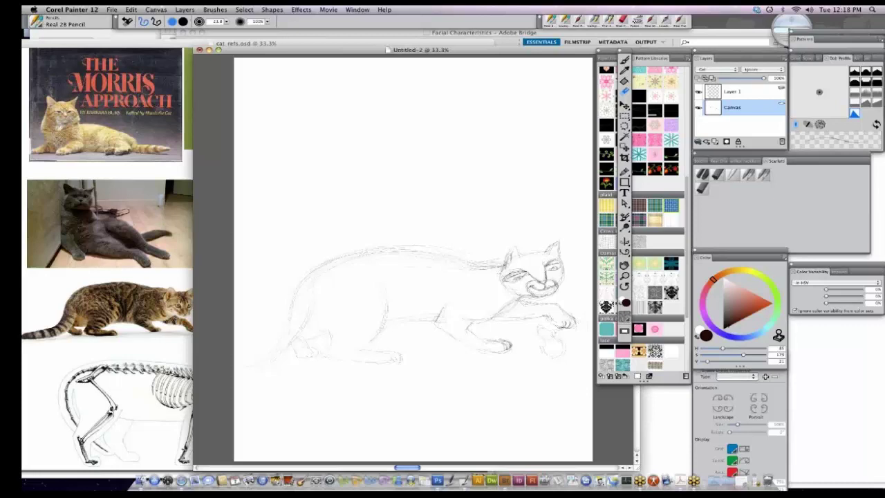
key("b")
mouse_move(507, 262)
left_mouse_down()
mouse_move(504, 271)
mouse_move(526, 249)
left_mouse_up()
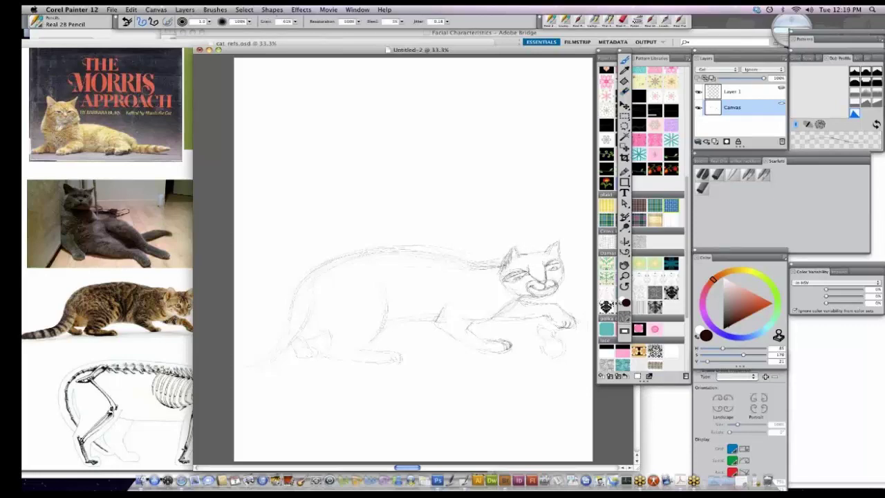
mouse_move(576, 261)
left_mouse_down()
mouse_move(564, 258)
mouse_move(561, 268)
left_mouse_up()
mouse_move(510, 295)
left_mouse_down()
mouse_move(522, 300)
mouse_move(510, 311)
mouse_move(462, 328)
left_mouse_up()
left_click_drag(509, 312, 501, 320)
left_click_drag(501, 264, 484, 266)
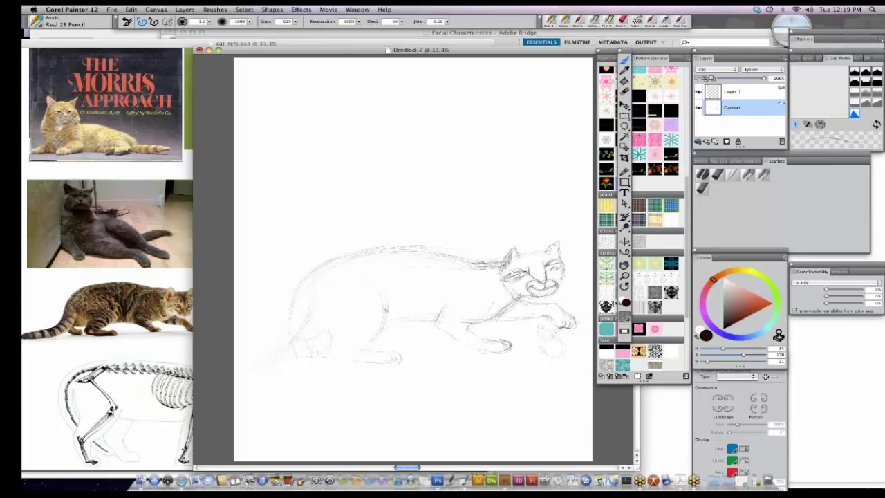
Darken the hind leg and paws, add a ground line and flank marks, and draw claws on the raised forepaw.
mouse_move(394, 283)
left_mouse_down()
mouse_move(385, 311)
mouse_move(415, 322)
left_mouse_up()
left_click_drag(471, 358, 489, 355)
left_click_drag(395, 354, 404, 355)
left_click_drag(311, 331, 328, 341)
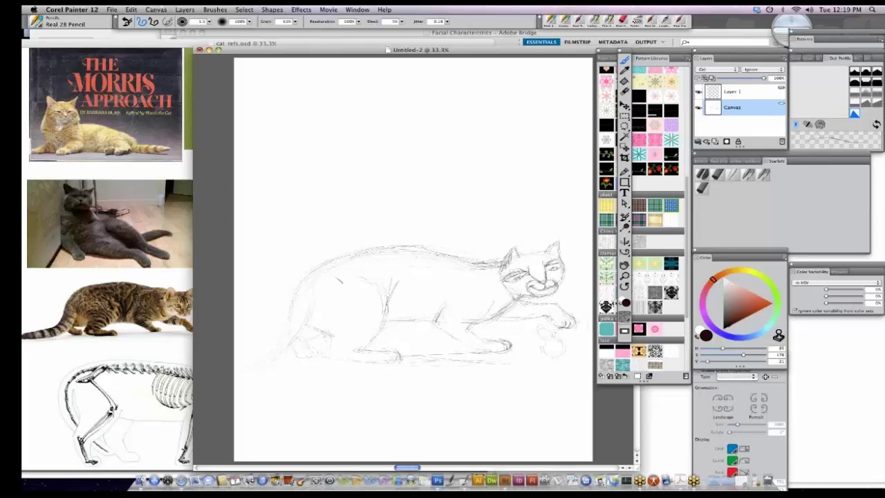
left_click_drag(303, 300, 310, 306)
left_click_drag(564, 331, 578, 336)
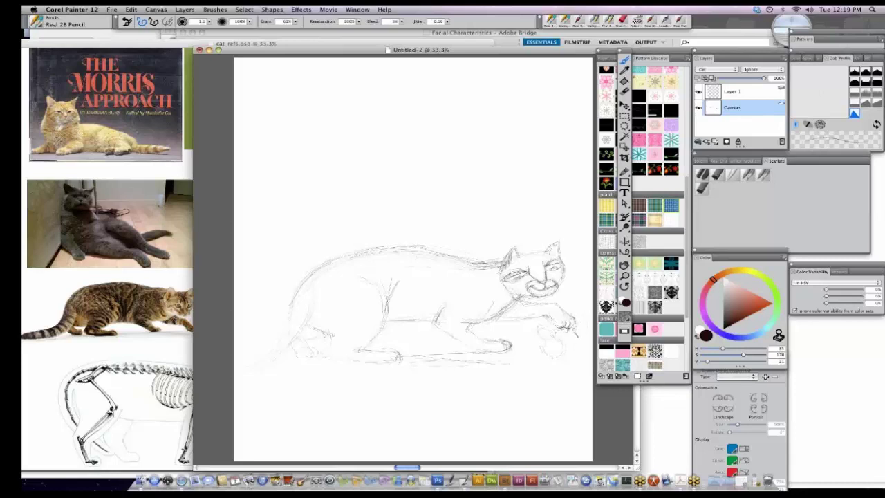
Switch to the Grainy Variable Pencil and draw darker lines over the cat's eyes, nose, grin and chin.
left_click(763, 174)
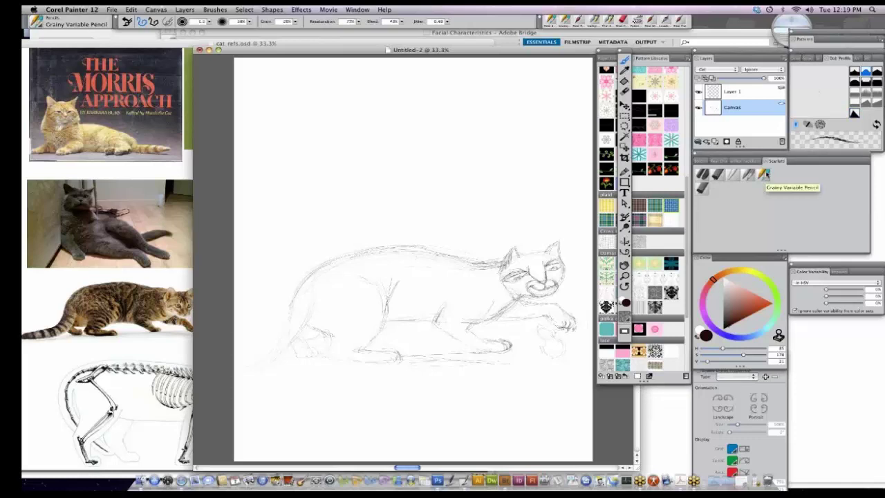
mouse_move(531, 276)
left_mouse_down()
mouse_move(508, 279)
mouse_move(557, 262)
mouse_move(540, 290)
mouse_move(569, 291)
mouse_move(538, 293)
mouse_move(556, 295)
mouse_move(557, 285)
mouse_move(558, 293)
mouse_move(545, 292)
mouse_move(567, 295)
mouse_move(555, 283)
mouse_move(564, 282)
mouse_move(560, 269)
mouse_move(551, 271)
mouse_move(560, 268)
mouse_move(552, 273)
left_mouse_up()
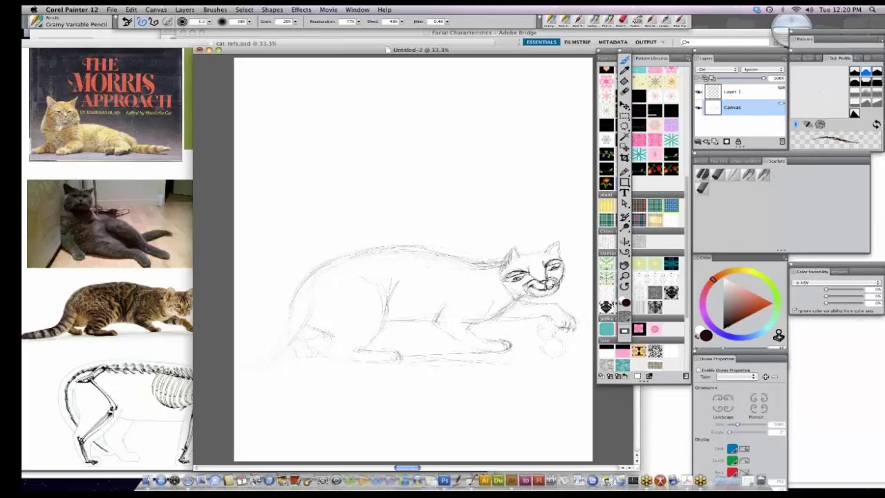
mouse_move(526, 293)
left_mouse_down()
mouse_move(557, 292)
mouse_move(552, 298)
left_mouse_up()
Erase and touch up the lines around the eye on the body side and the adjoining cheek, alternating eraser and pencil.
key("n")
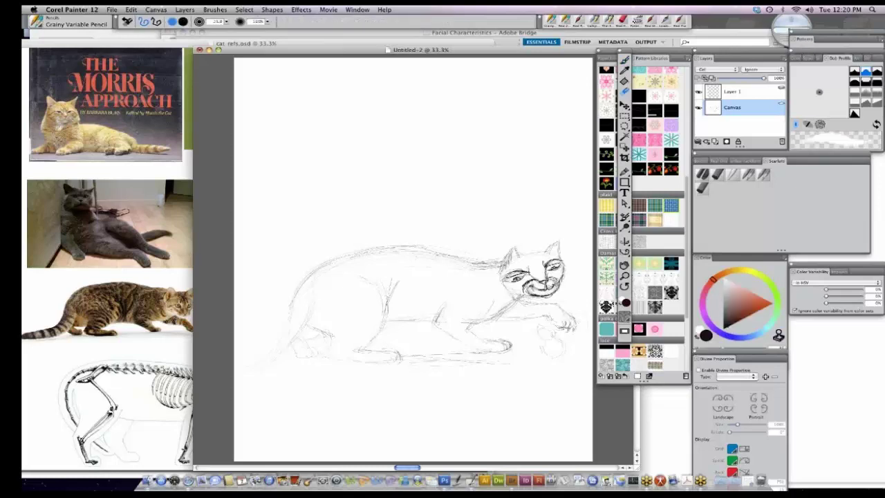
mouse_move(532, 280)
left_mouse_down()
mouse_move(533, 290)
mouse_move(561, 289)
mouse_move(553, 297)
mouse_move(558, 289)
mouse_move(522, 292)
mouse_move(552, 277)
mouse_move(518, 280)
left_mouse_up()
key("b")
key("n")
key("b")
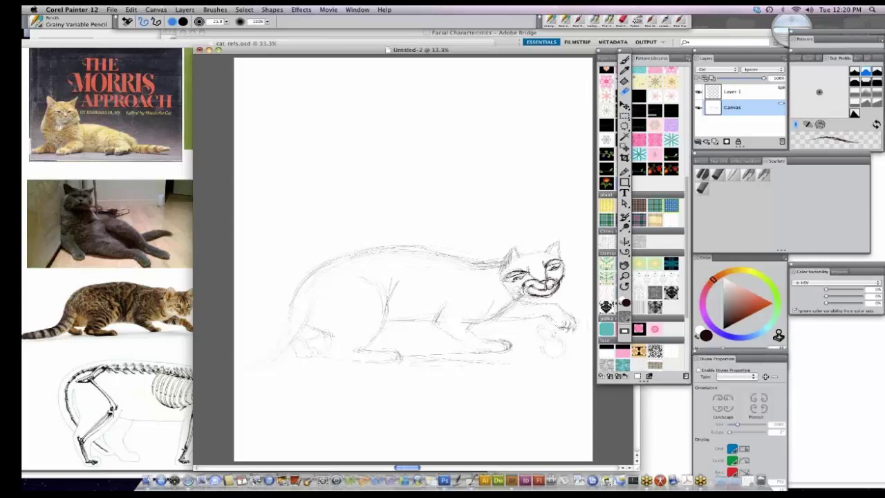
key("b")
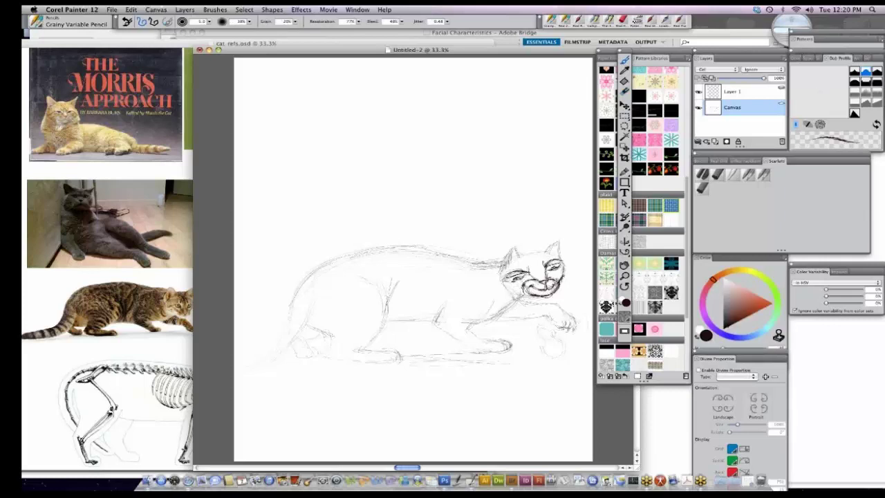
Darken the ears and head outline, and rework both eyes and brows by erasing and redrawing with the Grainy Variable Pencil.
mouse_move(512, 275)
left_mouse_down()
mouse_move(528, 286)
mouse_move(505, 286)
mouse_move(516, 243)
mouse_move(529, 258)
mouse_move(556, 241)
mouse_move(569, 261)
mouse_move(525, 276)
mouse_move(559, 283)
mouse_move(522, 300)
mouse_move(517, 280)
left_mouse_up()
key("n")
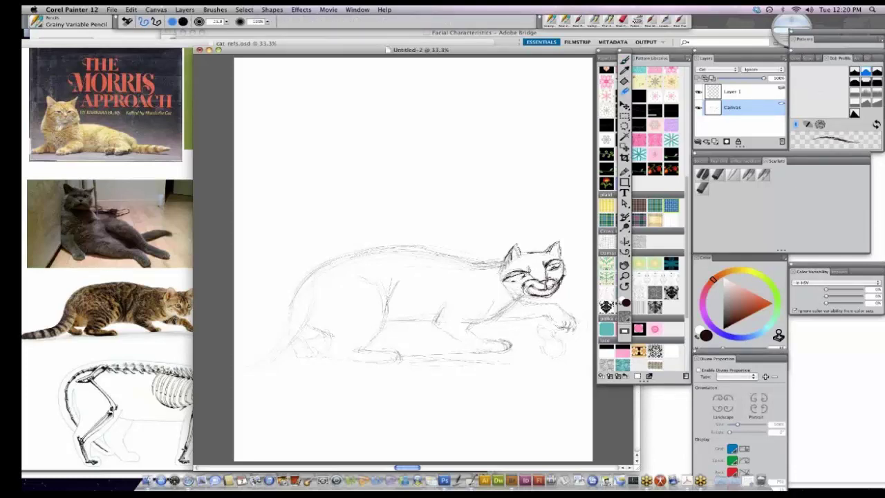
key("b")
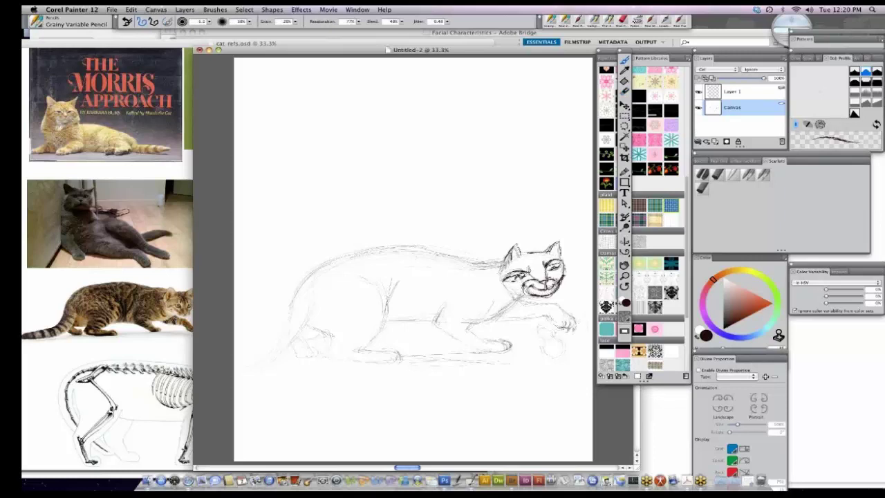
left_click_drag(523, 279, 518, 280)
mouse_move(510, 275)
left_mouse_down()
mouse_move(552, 286)
mouse_move(531, 274)
mouse_move(547, 278)
mouse_move(551, 267)
left_mouse_up()
key("n")
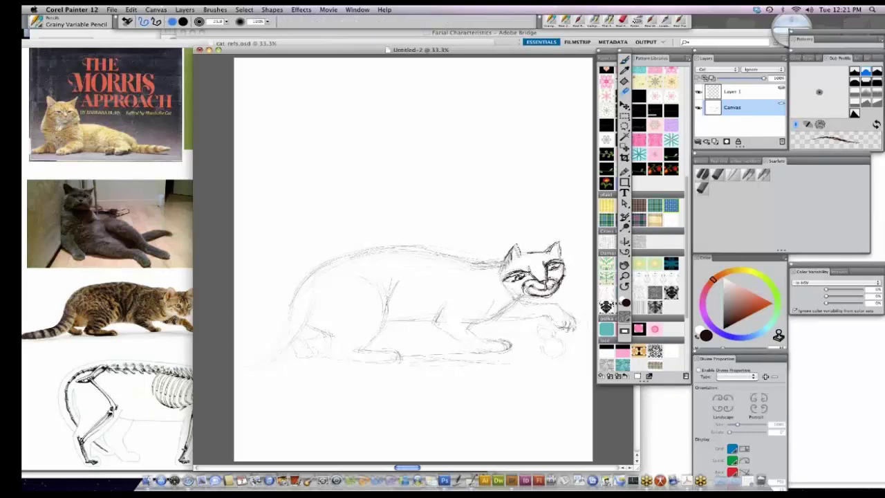
left_click_drag(553, 269, 550, 272)
key("b")
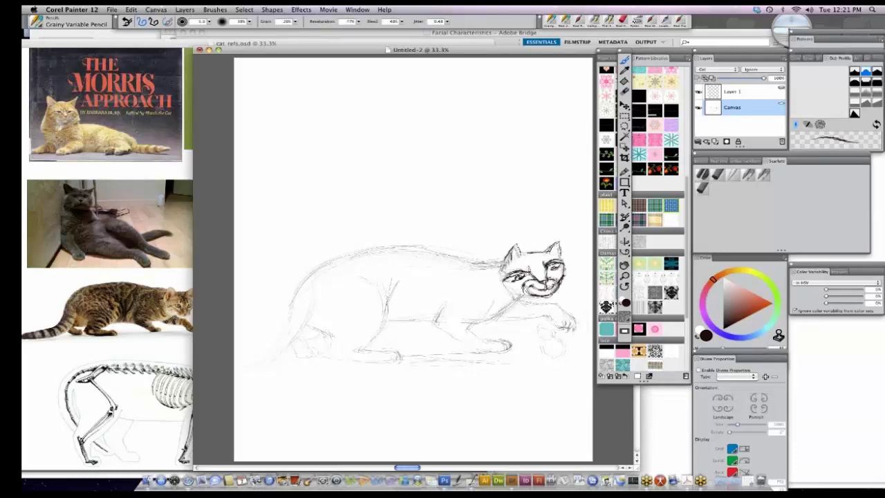
Draw long whiskers on both sides of the cat's muzzle and touch up the brow and forehead with pencil and eraser.
mouse_move(522, 286)
left_mouse_down()
mouse_move(495, 314)
mouse_move(514, 306)
left_mouse_up()
left_click_drag(555, 281, 592, 274)
mouse_move(565, 280)
left_mouse_down()
mouse_move(568, 286)
mouse_move(586, 273)
mouse_move(592, 285)
left_mouse_up()
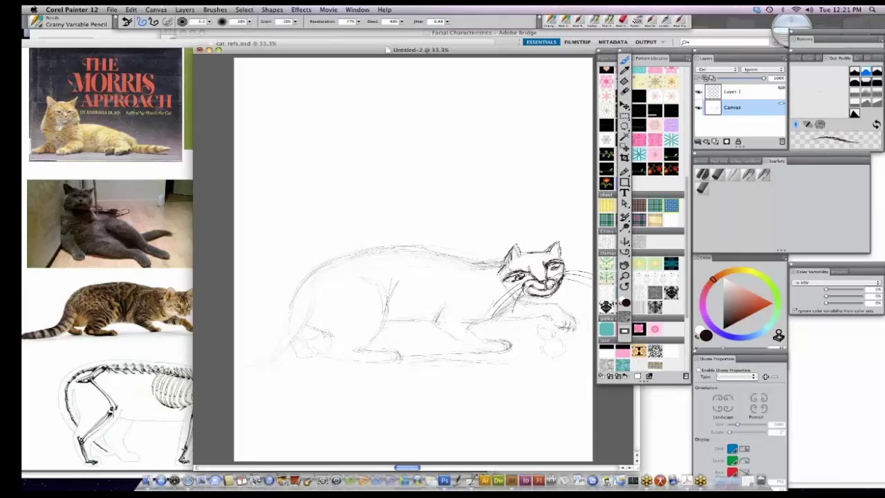
mouse_move(509, 266)
left_mouse_down()
mouse_move(502, 284)
mouse_move(515, 297)
mouse_move(507, 282)
mouse_move(510, 289)
mouse_move(552, 276)
left_mouse_up()
key("n")
key("b")
key("n")
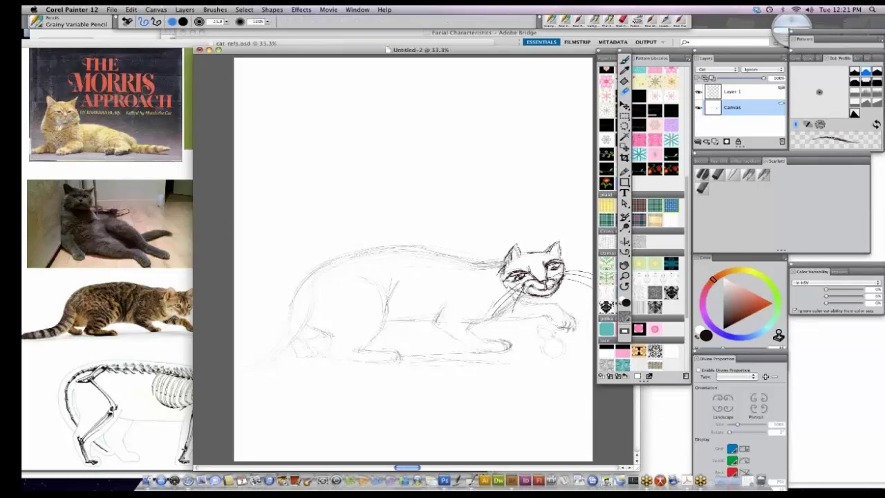
key("b")
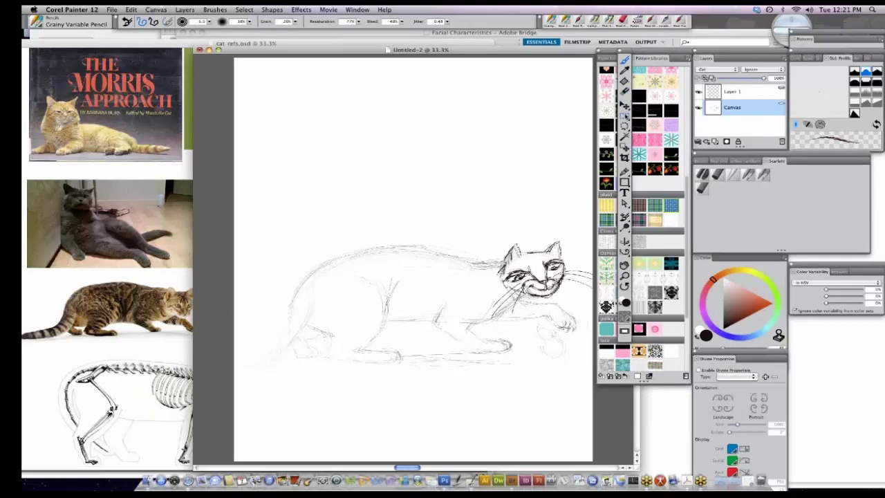
Add a new layer and touch up the cat's chin line, using the Grainy Variable Pencil and the Eraser.
left_click(625, 117)
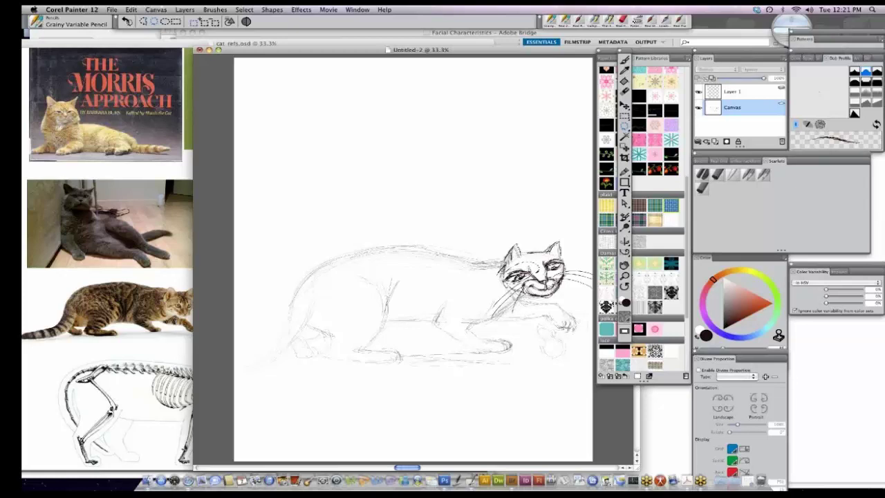
left_click(625, 108)
key("super+shift+n")
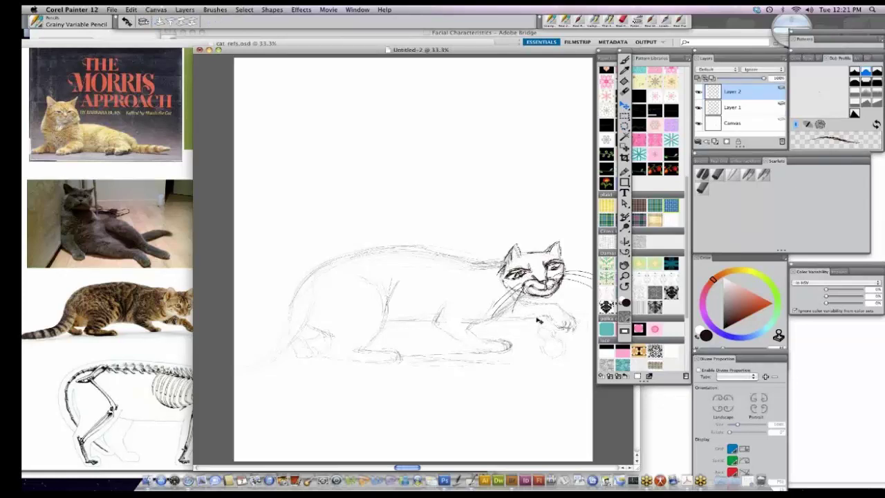
key("b")
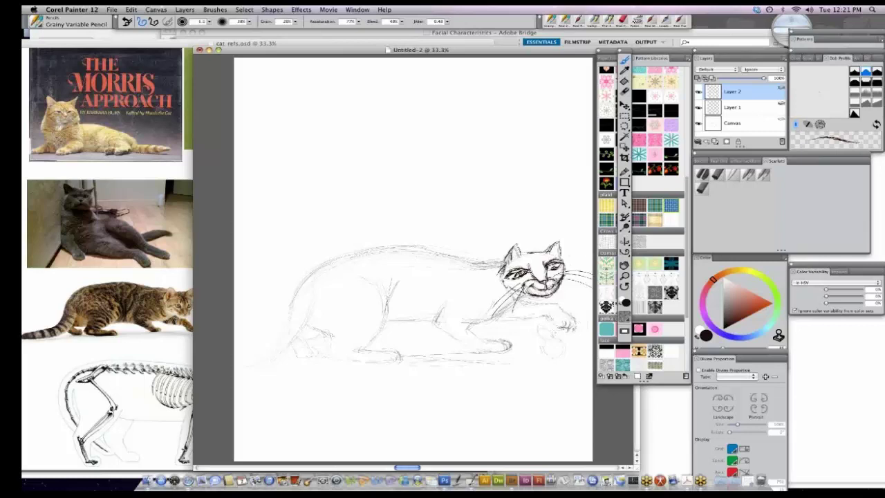
mouse_move(536, 293)
left_mouse_down()
mouse_move(548, 288)
mouse_move(550, 299)
left_mouse_up()
key("n")
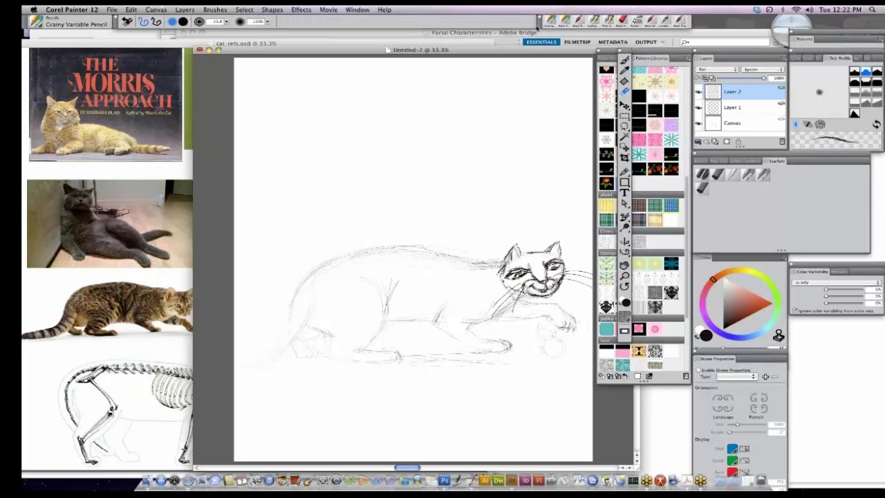
key("b")
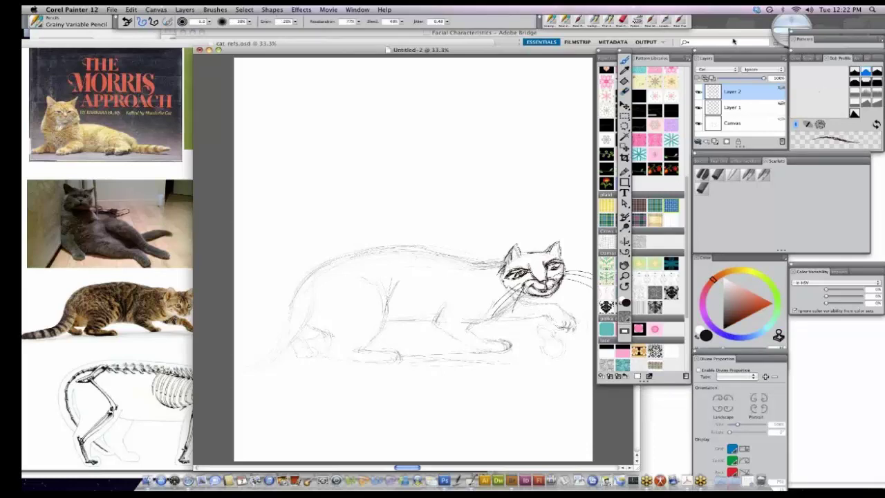
Collapse Layer 1 and Layer 2 into one layer and drop everything onto the canvas.
left_click(753, 110, "shift")
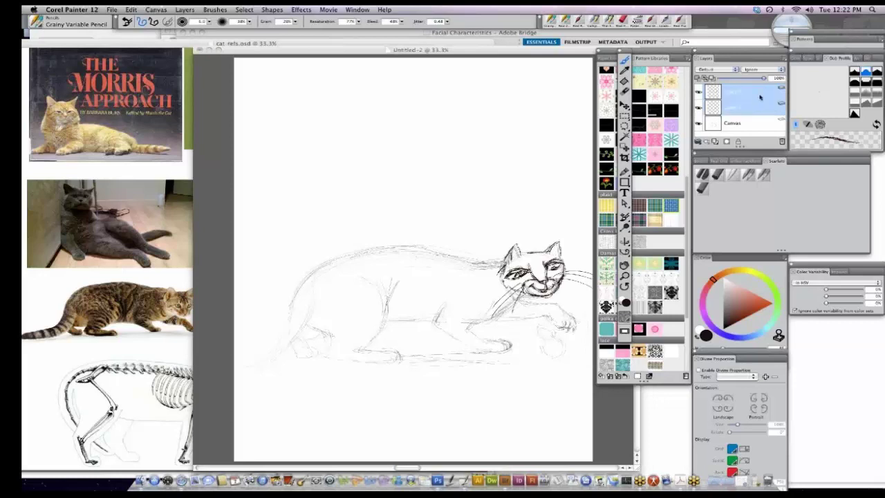
left_click(784, 58)
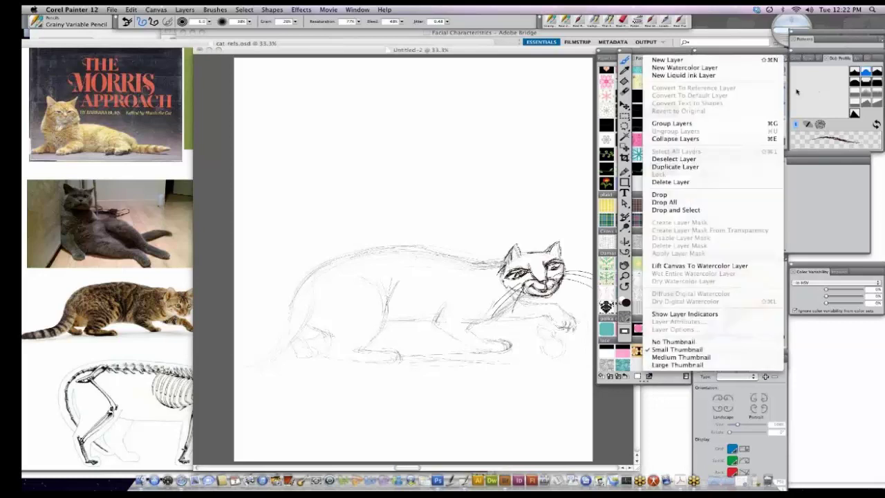
left_click(701, 138)
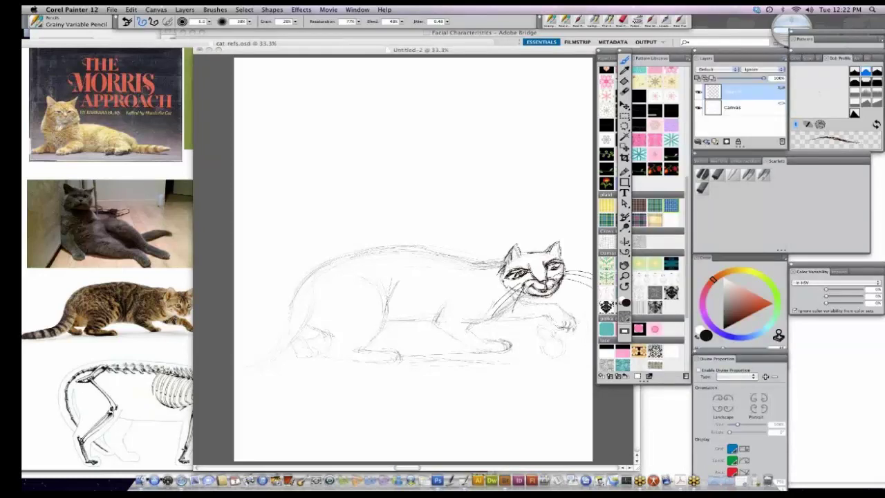
left_click(624, 91)
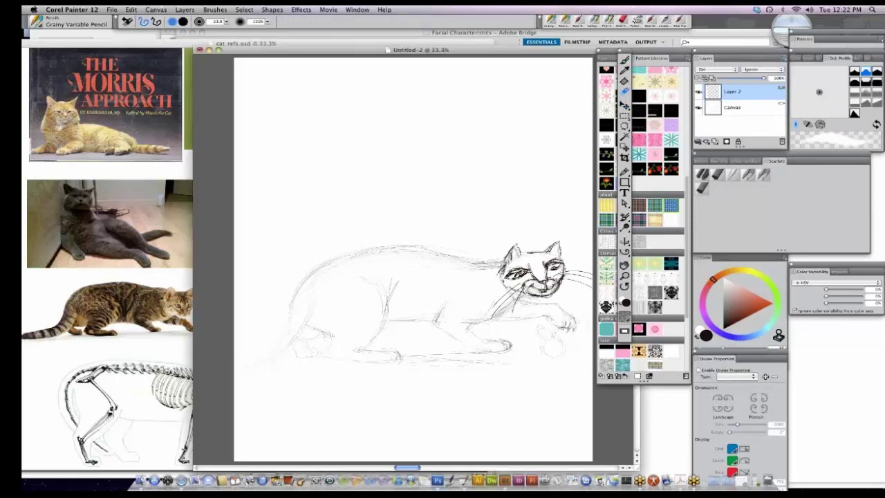
left_click(783, 58)
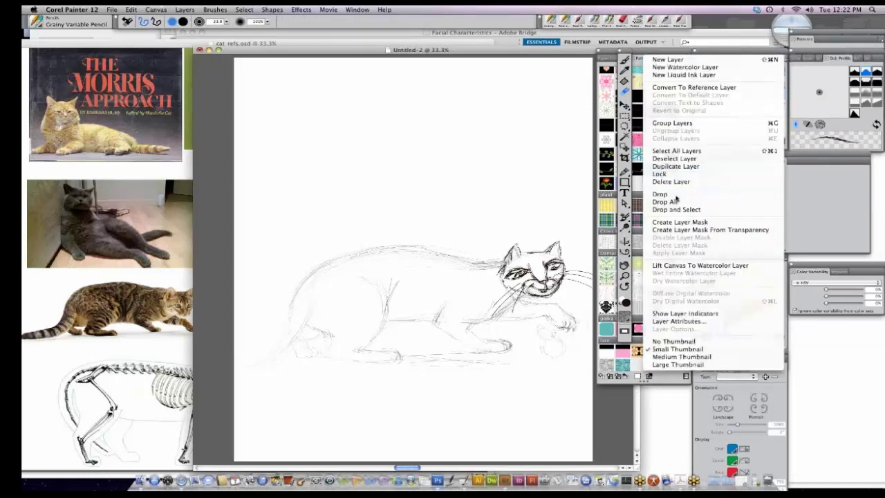
left_click(676, 201)
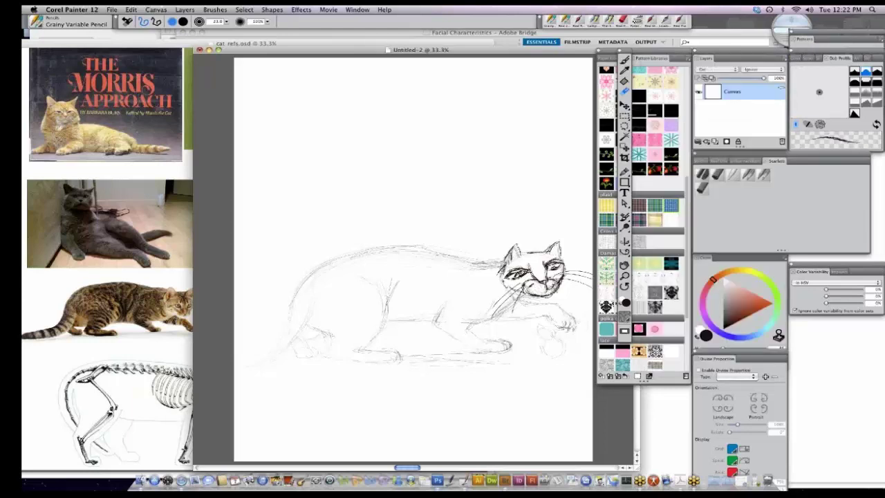
Refine the cat's chin and jaw line up to the near cheek, alternating the Grainy Variable Pencil and the Eraser.
key("b")
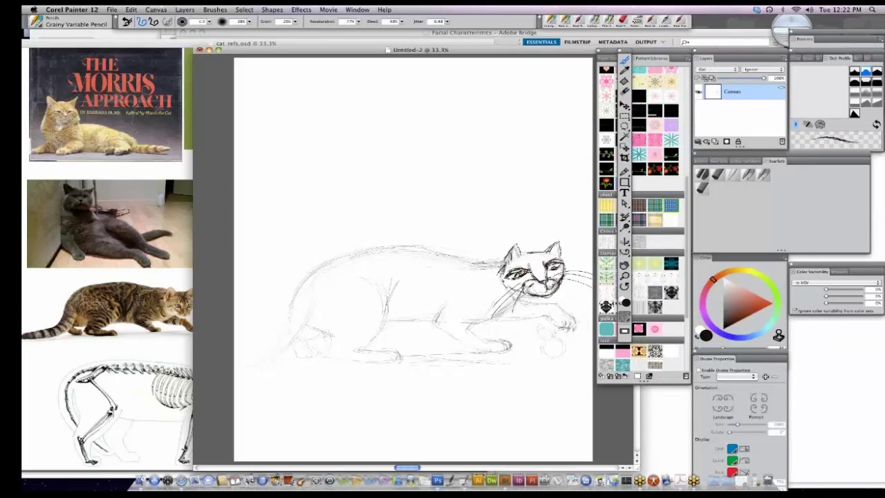
left_click_drag(547, 290, 535, 295)
mouse_move(528, 297)
left_mouse_down()
mouse_move(518, 307)
mouse_move(507, 289)
left_mouse_up()
key("n")
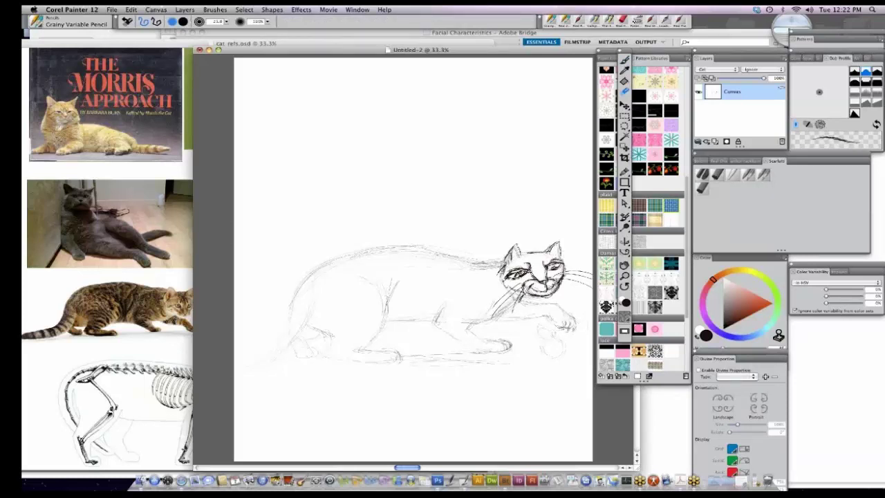
key("b")
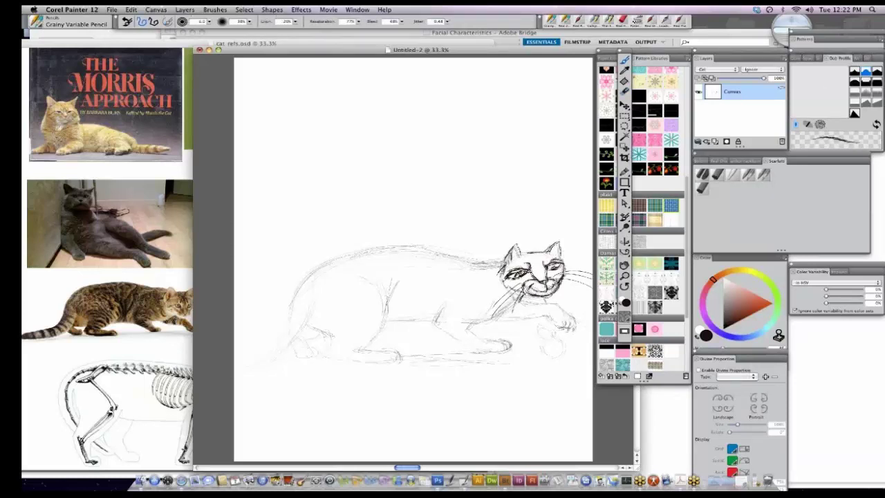
key("n")
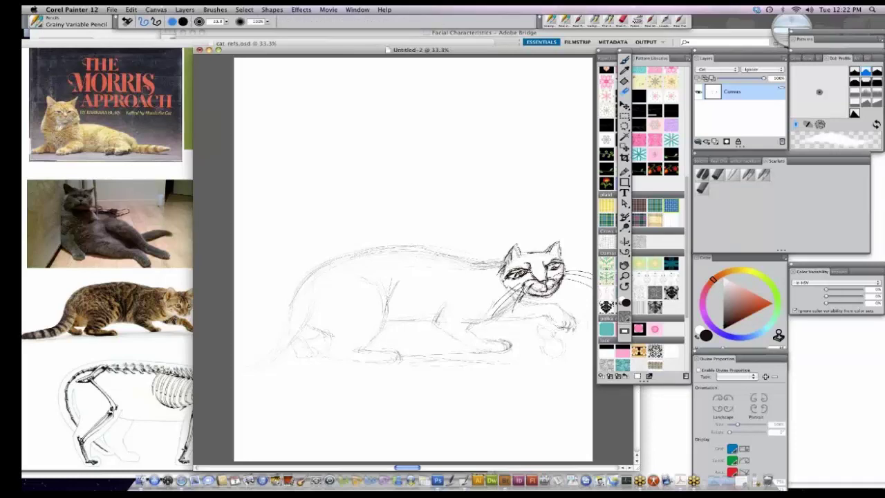
Erase stray lines around the ball below the raised forepaw and rework the near cheek and jaw edge.
left_click_drag(549, 323, 535, 348)
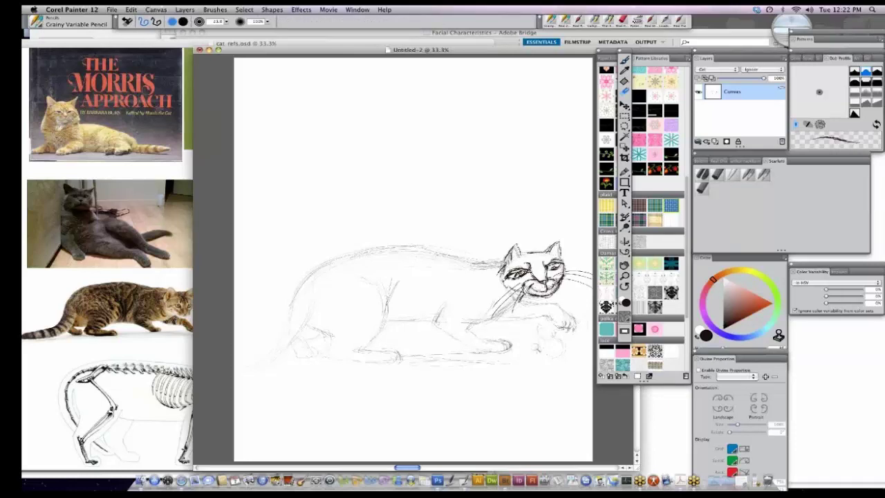
key("b")
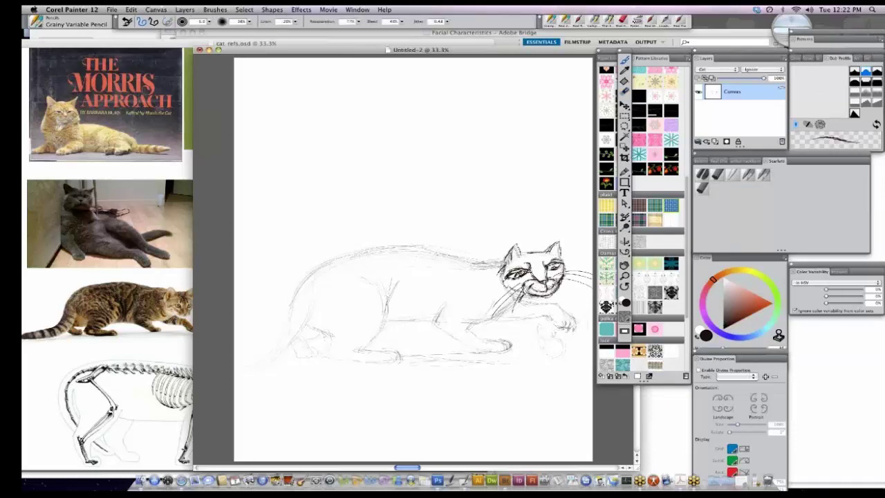
mouse_move(527, 297)
left_mouse_down()
mouse_move(513, 299)
mouse_move(518, 293)
left_mouse_up()
key("n")
left_click_drag(513, 286, 534, 305)
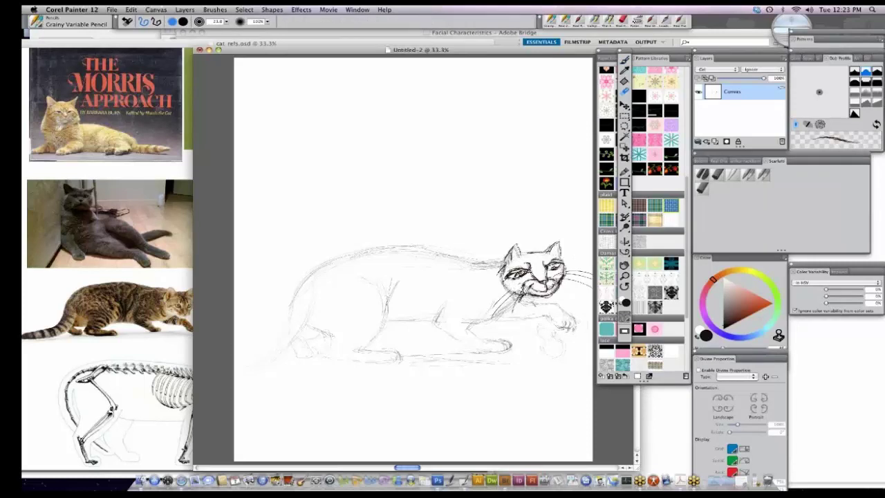
Darken the nape behind the ear and touch up the underside of the chin with pencil and eraser.
key("b")
mouse_move(505, 260)
left_mouse_down()
mouse_move(501, 270)
mouse_move(475, 264)
left_mouse_up()
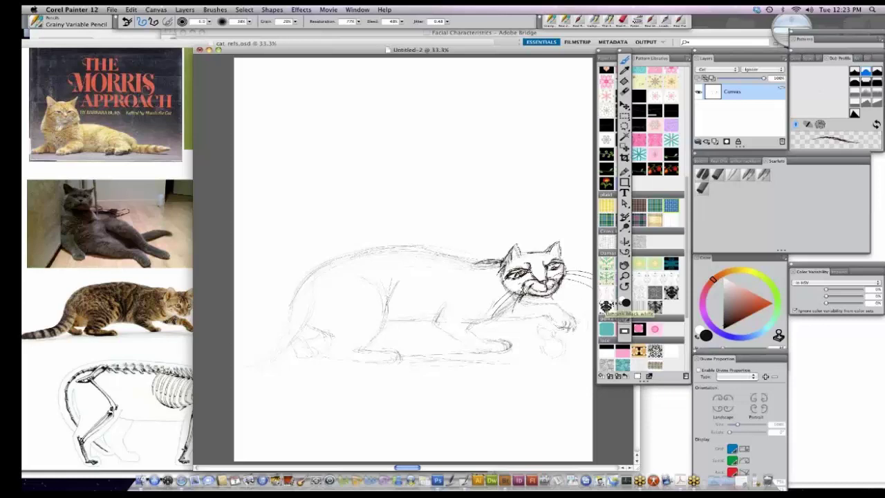
mouse_move(548, 300)
left_mouse_down()
mouse_move(532, 290)
mouse_move(539, 298)
mouse_move(556, 292)
left_mouse_up()
key("n")
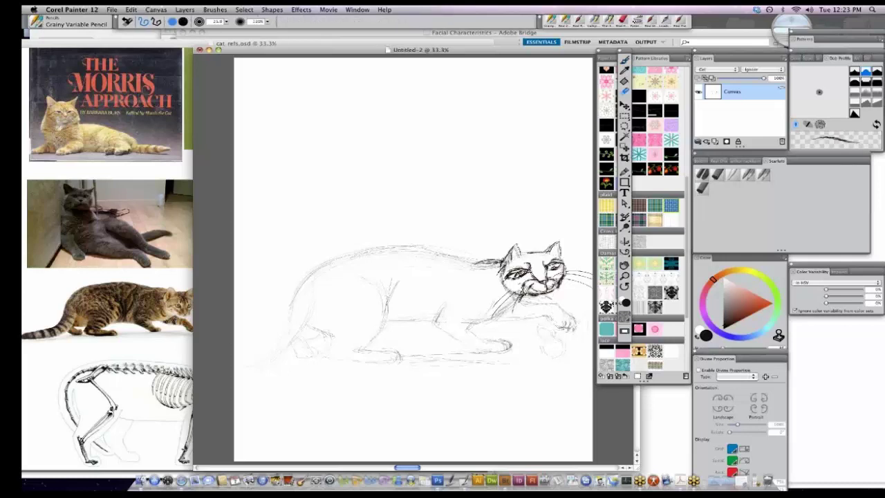
key("b")
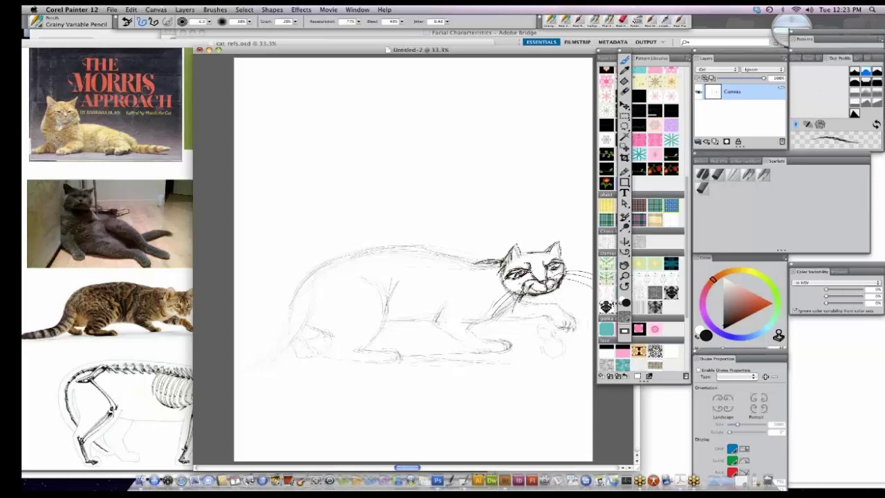
Touch up the far brow and the ball, and darken the hind foot and thigh contours in pencil.
left_click_drag(547, 268, 556, 265)
left_click_drag(552, 344, 557, 359)
mouse_move(333, 342)
left_mouse_down()
mouse_move(419, 361)
mouse_move(396, 352)
left_mouse_up()
left_click_drag(388, 305, 359, 349)
Enable the Divine Proportion guide, scale it down to about 86%, and reposition it to frame the crouching cat.
left_click(699, 370)
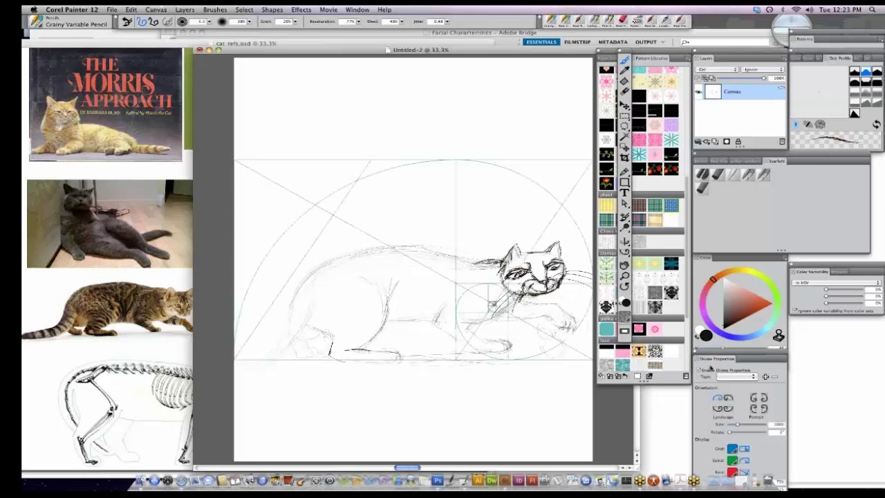
left_click(736, 424)
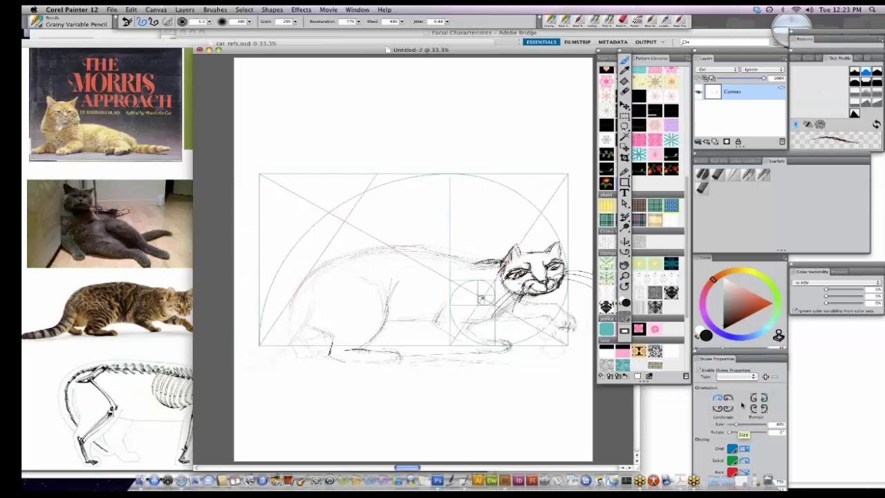
left_click(624, 252)
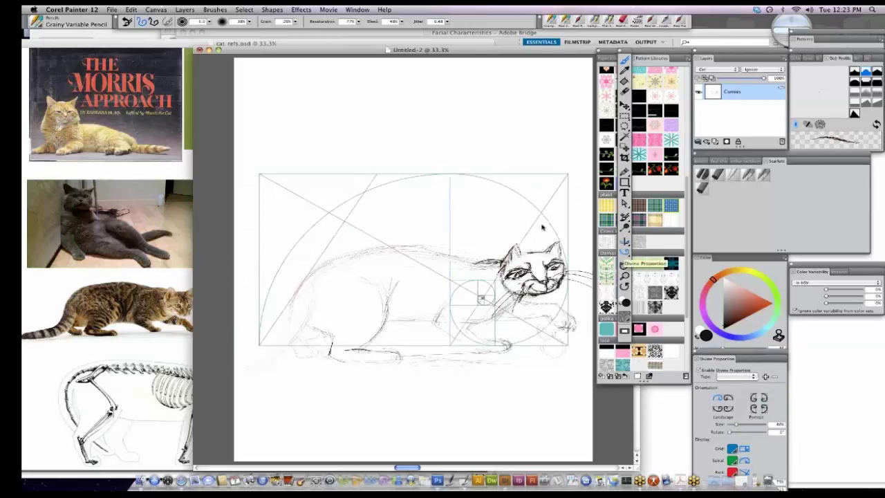
left_click_drag(544, 229, 557, 242)
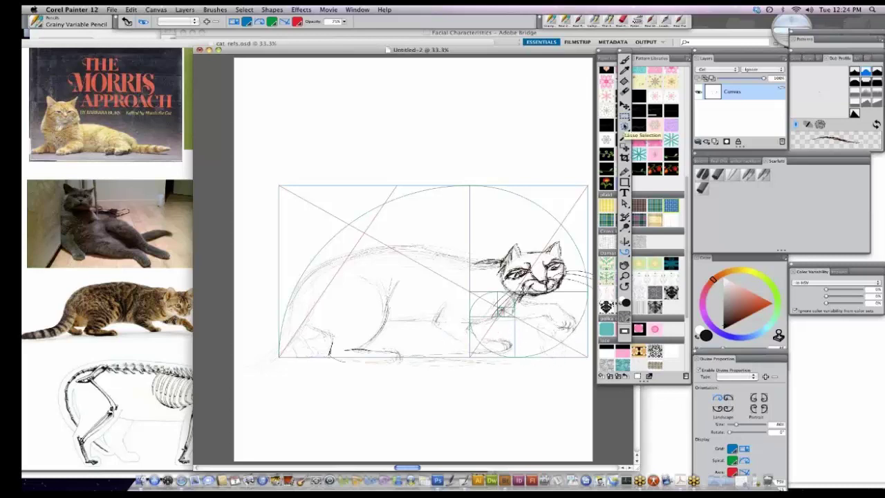
Lasso the ball below the raised forepaw, move it closer beneath the foreleg, and drop its layer onto the canvas.
left_click(624, 126)
mouse_move(528, 323)
left_mouse_down()
mouse_move(575, 348)
mouse_move(578, 335)
left_mouse_up()
left_click(624, 115)
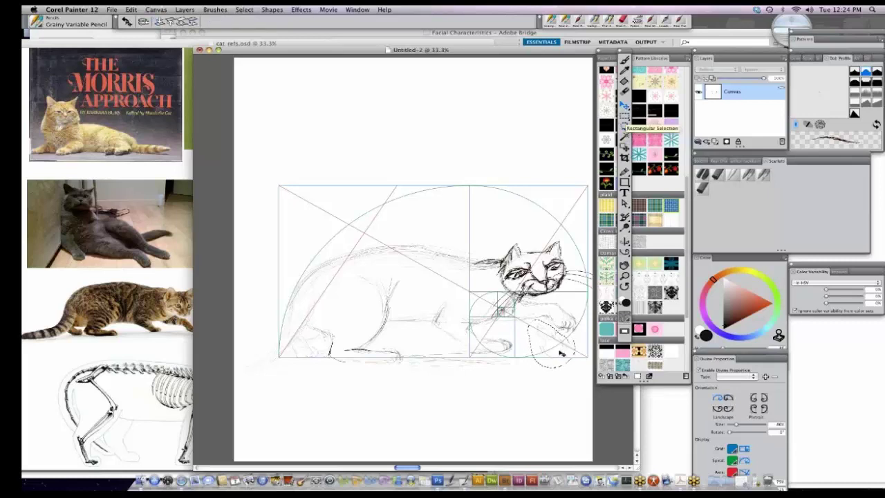
left_click(551, 351)
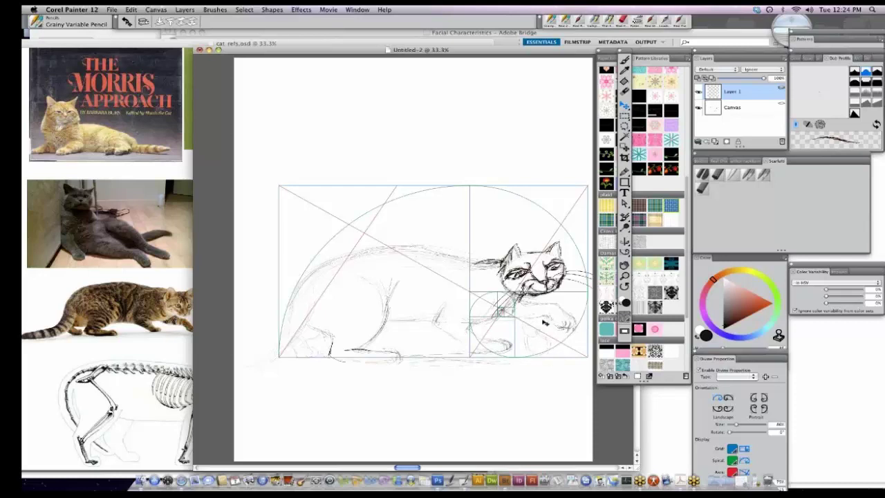
left_click(624, 60)
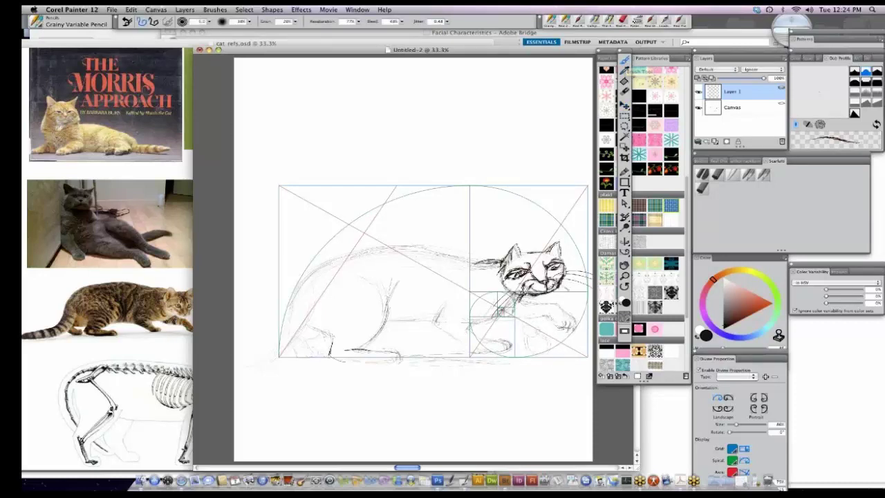
left_click(784, 59)
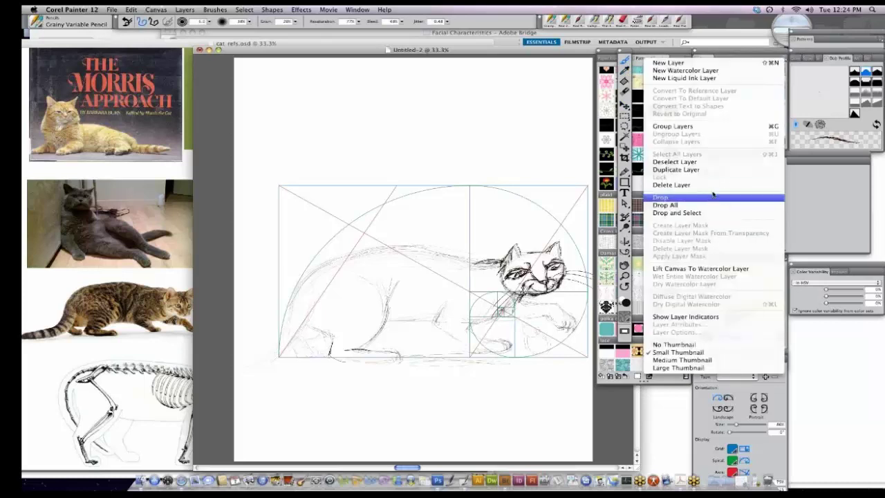
left_click(712, 196)
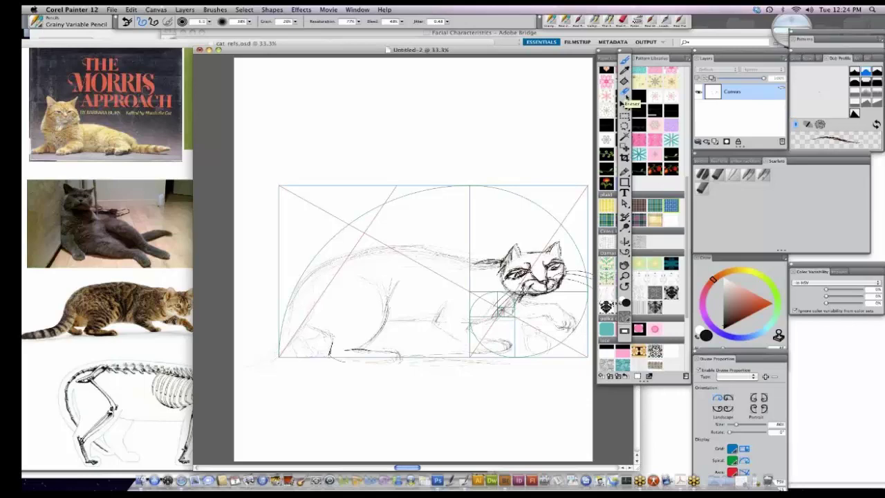
Clean up the pencil lines on the cat's near cheek beside the muzzle with a small eraser.
left_click(624, 92)
scroll(522, 275, "down", 1)
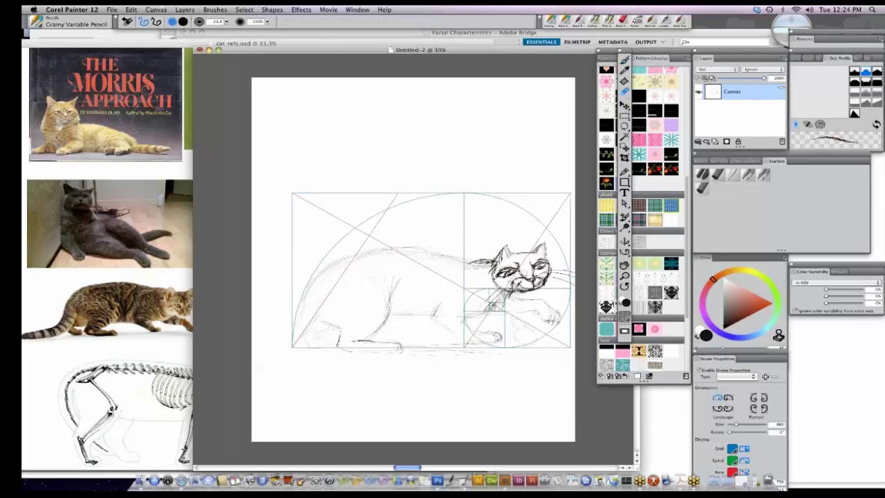
scroll(522, 275, "up", 1)
scroll(412, 259, "up", 2)
scroll(413, 259, "down", 4)
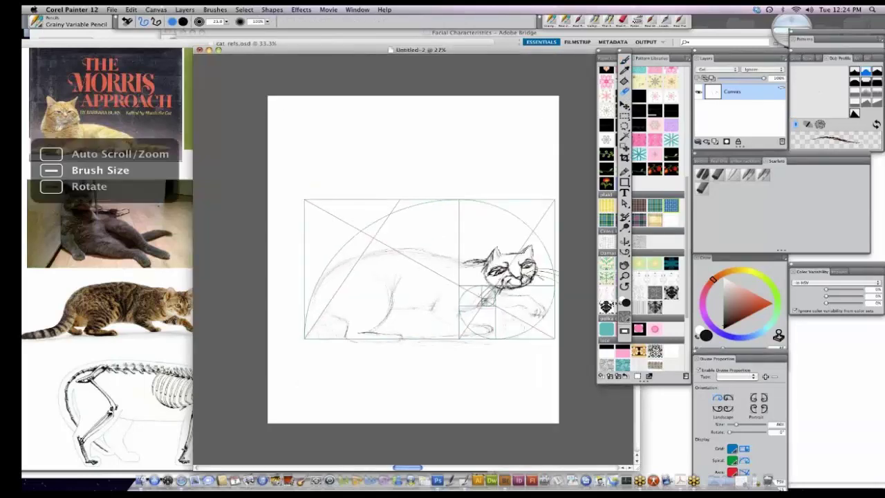
left_click(625, 276)
left_click(520, 271)
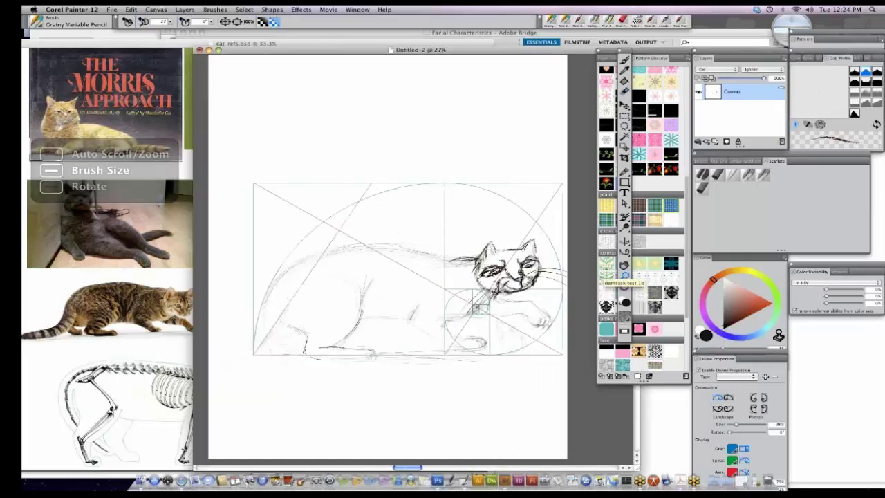
scroll(624, 276, "up", 1)
left_click(624, 60)
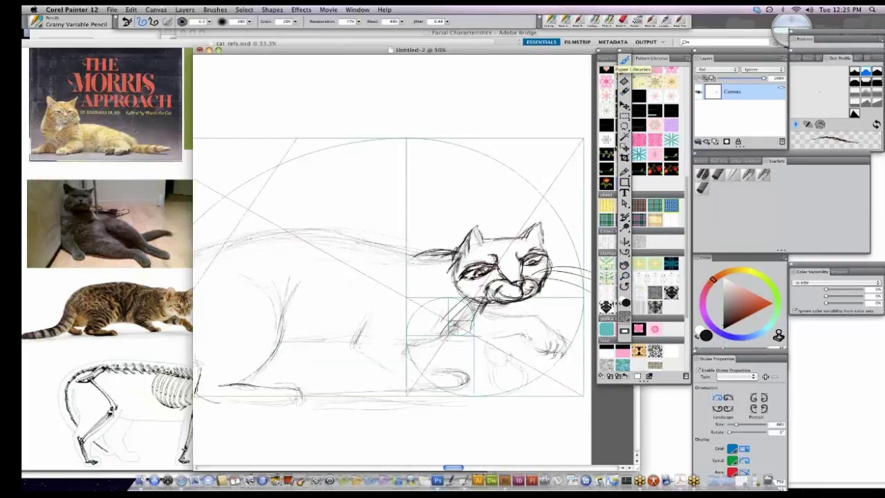
left_click(624, 91)
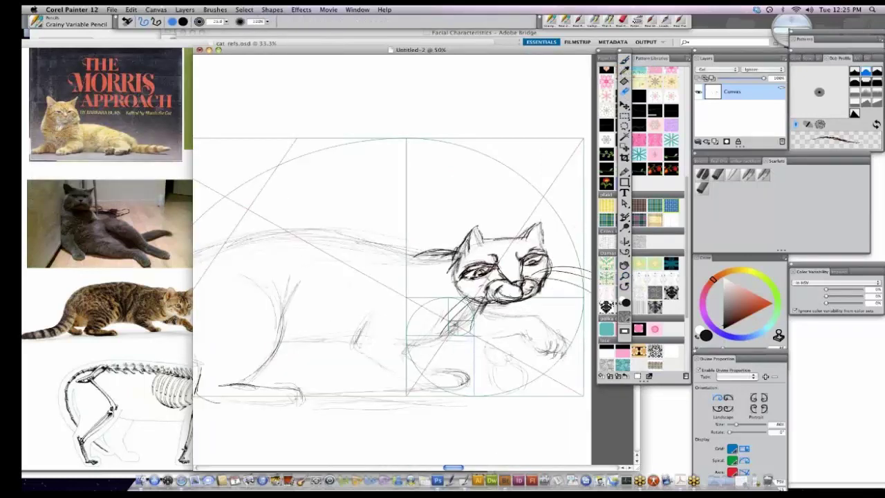
left_click(184, 22)
left_click_drag(484, 272, 483, 275)
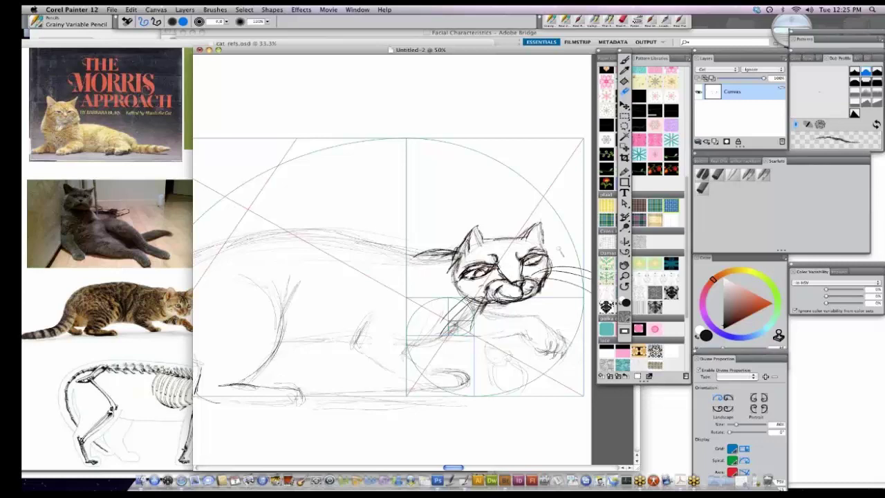
Draw a small mouse with ears, snout, forepaws and tail over the faint ball beneath the cat's raised forepaw.
left_click(624, 60)
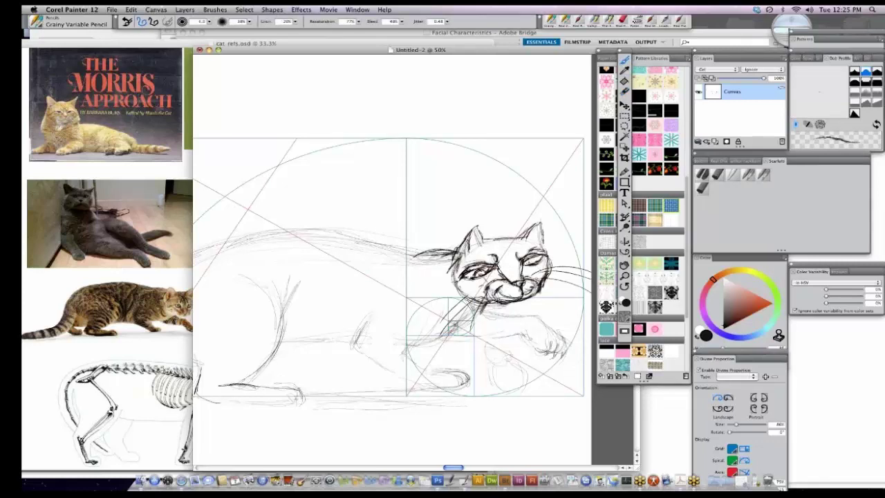
left_click(747, 174)
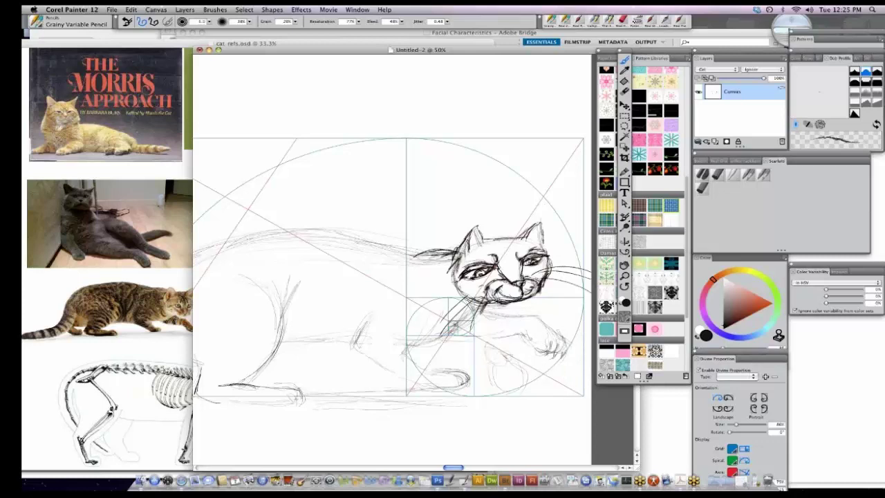
left_click(492, 353)
mouse_move(508, 352)
left_mouse_down()
mouse_move(510, 361)
mouse_move(490, 366)
mouse_move(489, 342)
mouse_move(503, 352)
mouse_move(490, 350)
mouse_move(492, 368)
mouse_move(482, 373)
mouse_move(479, 363)
mouse_move(478, 374)
mouse_move(531, 377)
mouse_move(512, 394)
mouse_move(477, 392)
mouse_move(484, 386)
mouse_move(467, 389)
mouse_move(518, 391)
mouse_move(468, 398)
left_mouse_up()
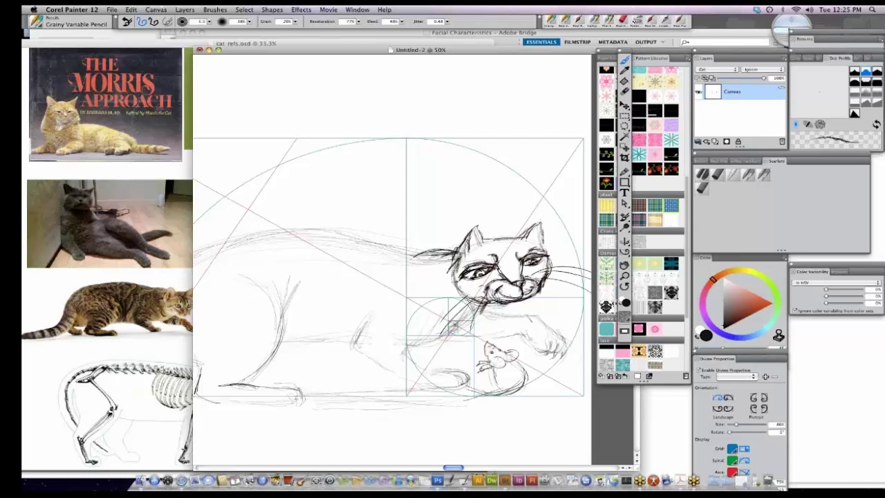
Turn off the Divine Proportion guide and check the whole cat and mouse sketch.
left_click(699, 372)
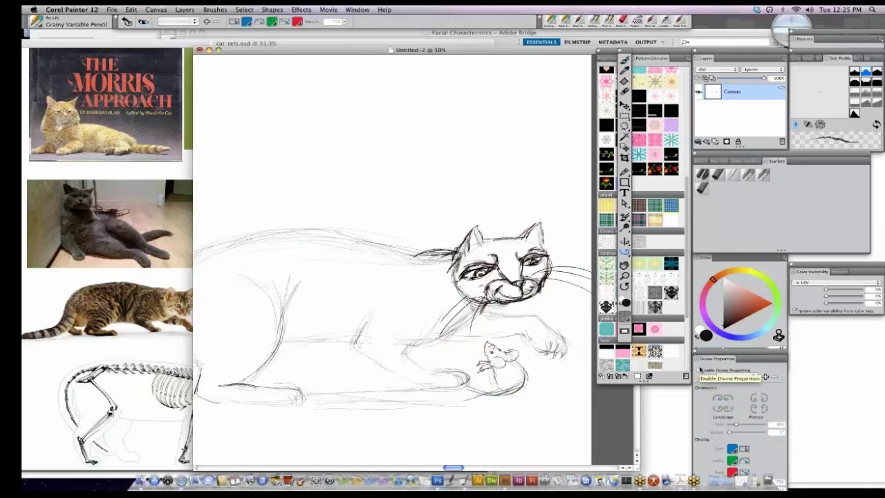
double_click(624, 267)
key("super+minus")
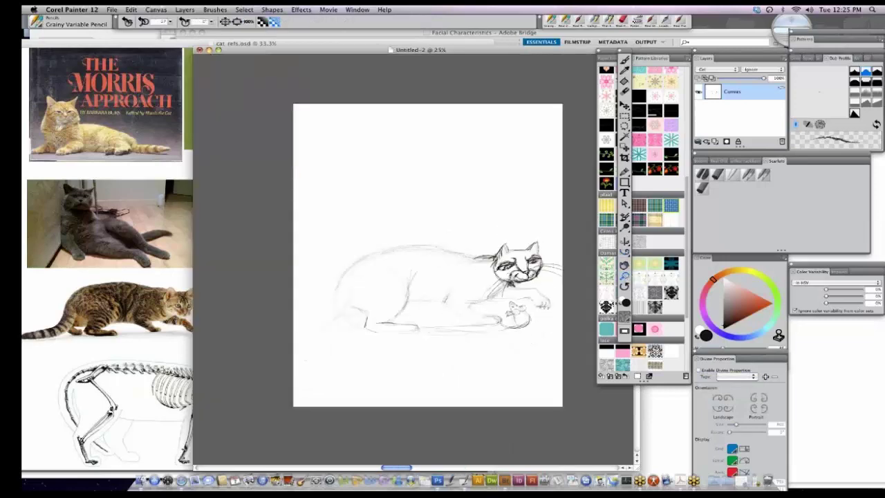
left_click(514, 264)
Touch up the cat's bent hind leg with eraser and pencil.
left_click(625, 92)
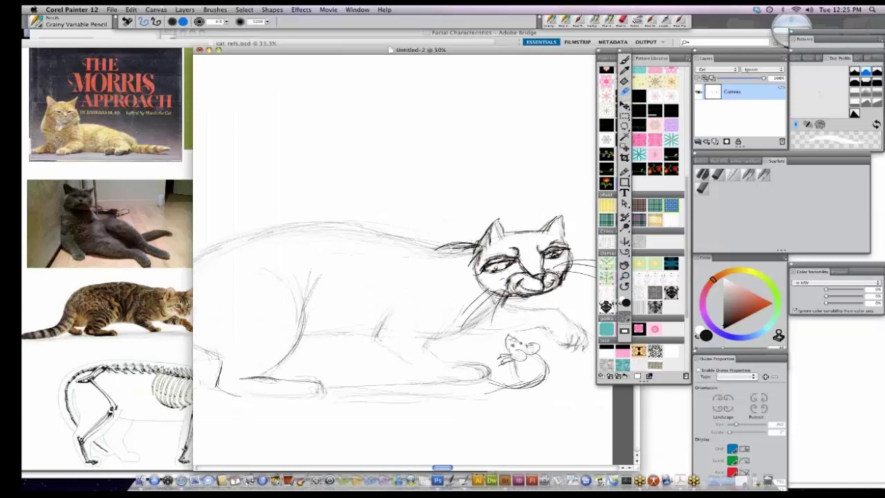
left_click(624, 60)
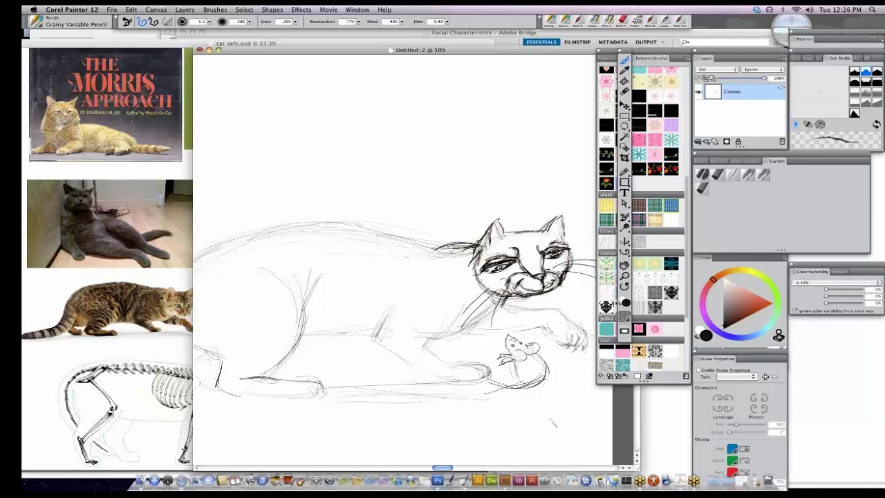
left_click(624, 275)
left_click(514, 321, "alt")
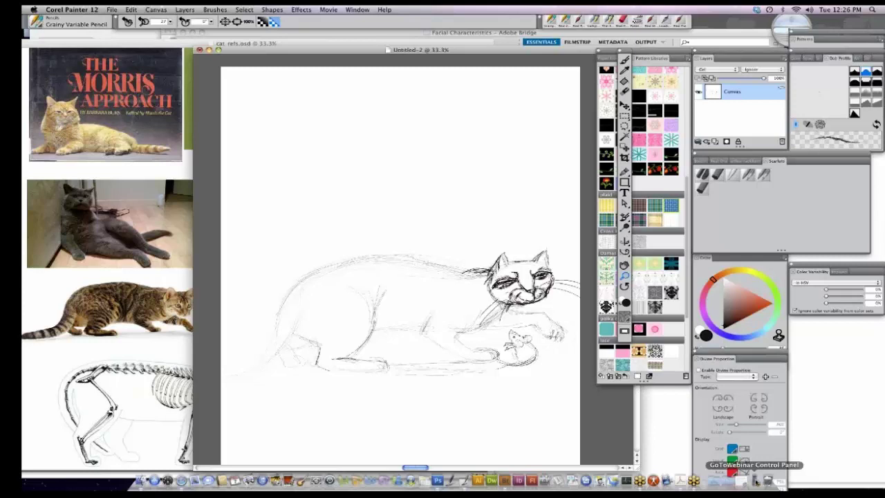
Switch to Adobe Bridge and view the finished book illustrations full screen, starting from page7.psd.
left_click(753, 480)
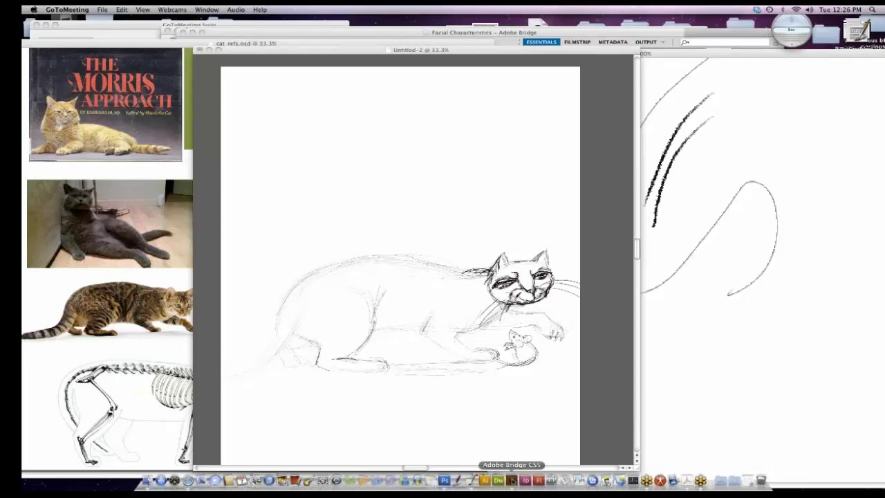
left_click(511, 481)
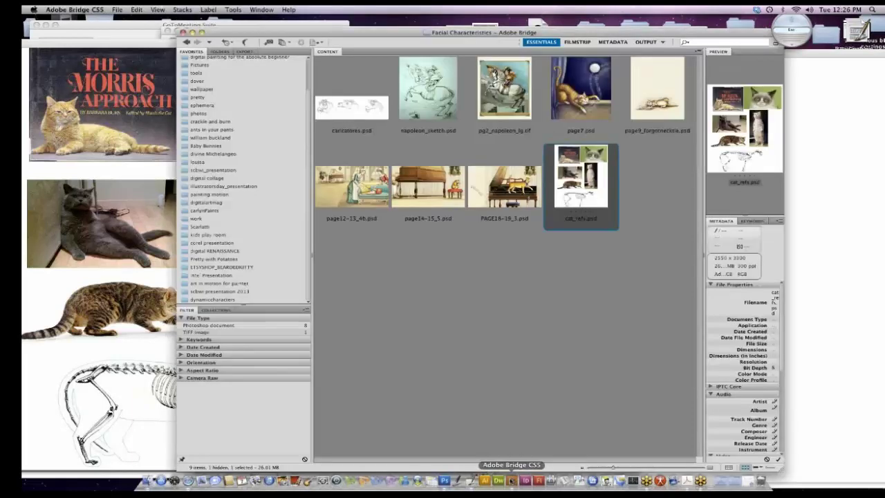
left_click(591, 85)
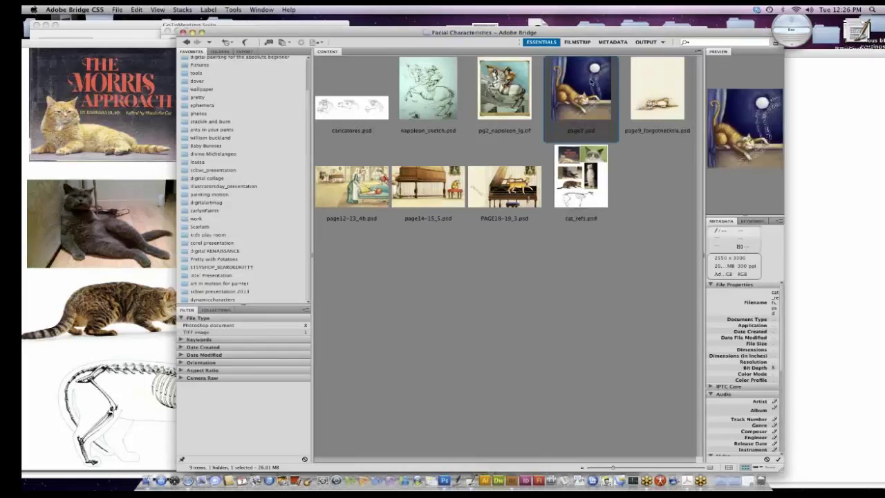
left_click(164, 10)
left_click(181, 18)
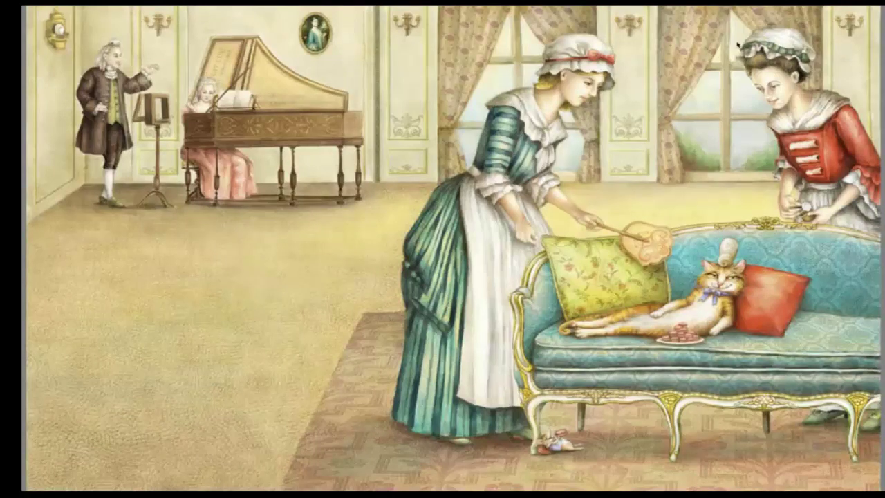
key("Escape")
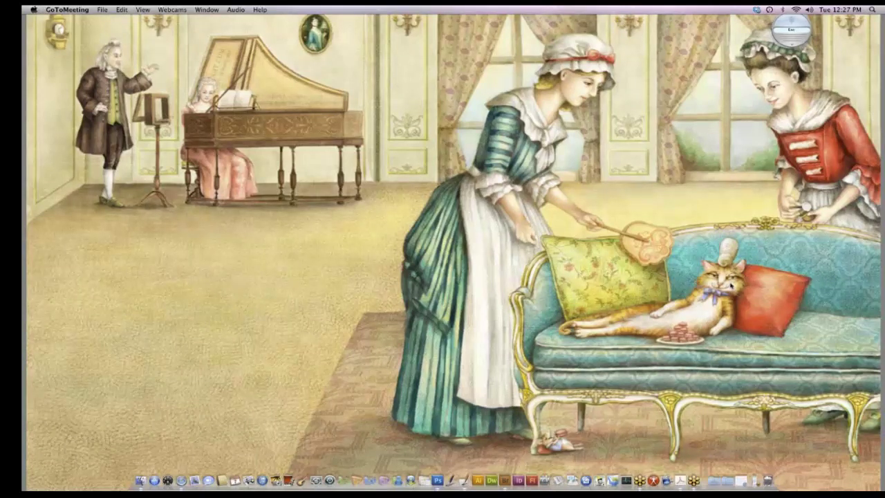
left_click(731, 286)
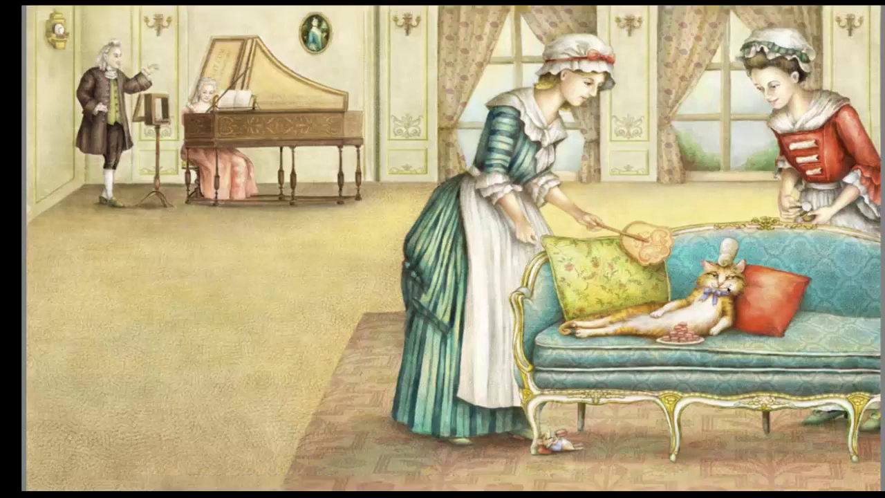
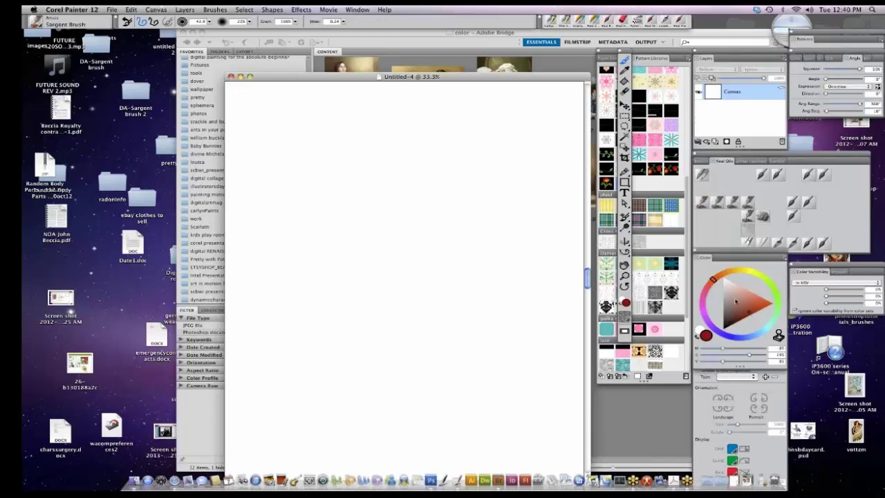
Paint a few short dark red strokes with the Sargent Brush and accept the Brush Tracking preferences.
mouse_move(494, 270)
left_mouse_down()
mouse_move(494, 218)
mouse_move(497, 244)
mouse_move(503, 227)
mouse_move(512, 255)
mouse_move(529, 195)
left_mouse_up()
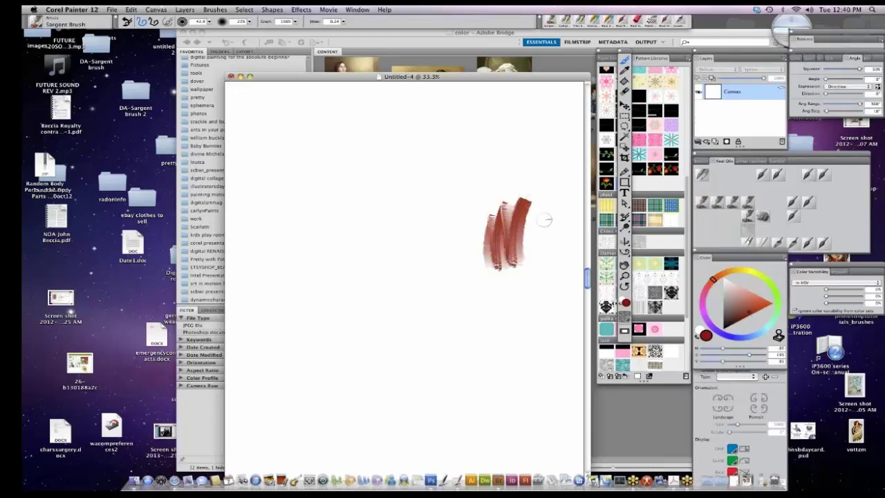
left_click_drag(499, 263, 550, 218)
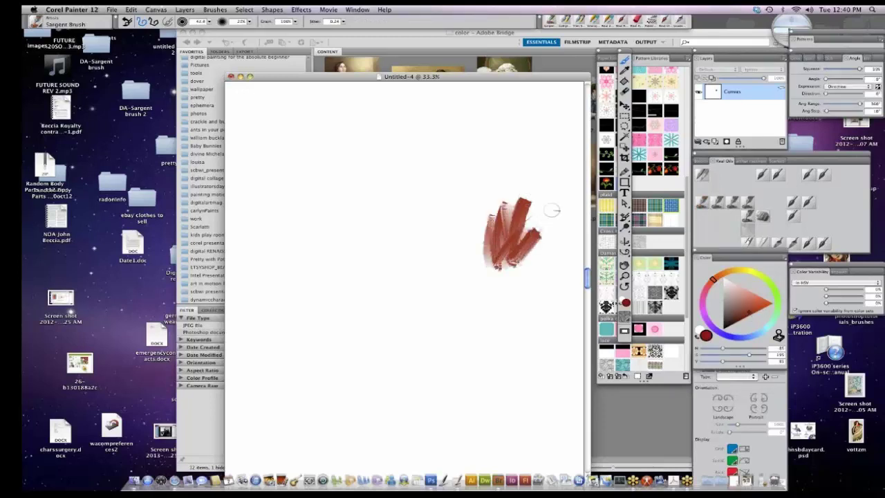
left_click(83, 9)
mouse_move(89, 33)
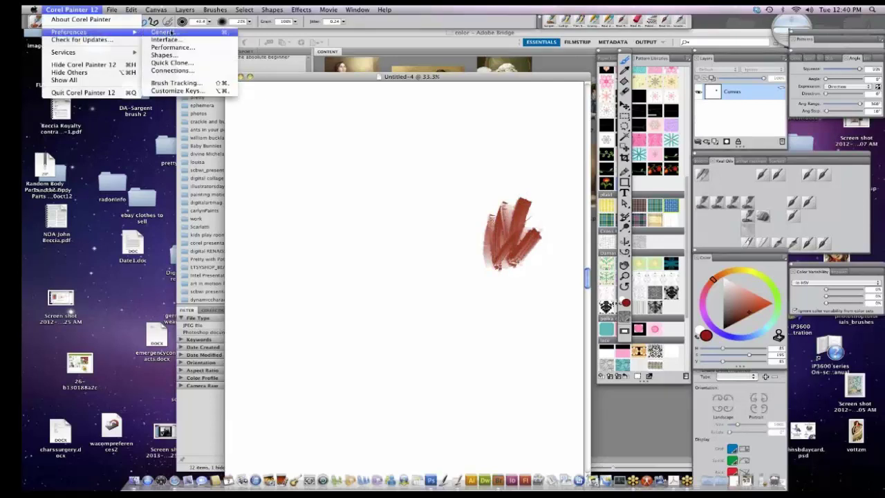
left_click(184, 83)
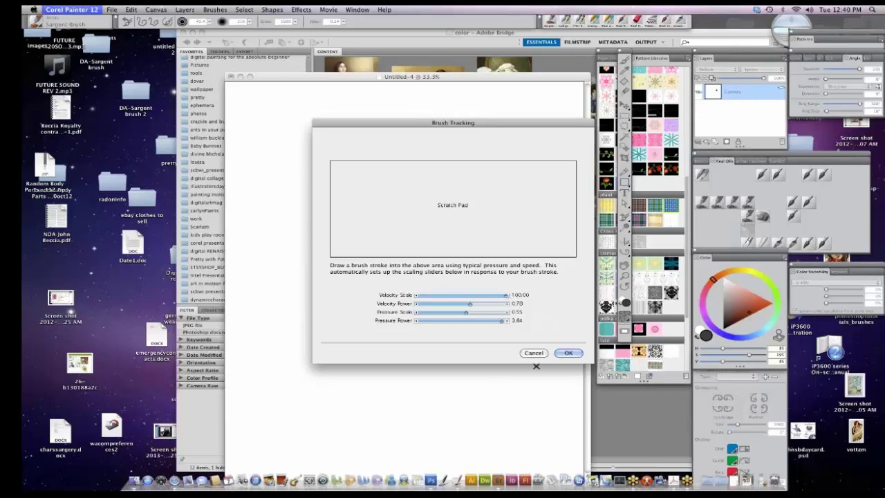
left_click(569, 354)
Paint long, looping dark red Sargent Brush strokes of varied pressure below the first patch.
left_click_drag(489, 266, 533, 208)
mouse_move(469, 361)
left_mouse_down()
mouse_move(508, 299)
mouse_move(497, 352)
mouse_move(543, 312)
left_mouse_up()
mouse_move(408, 329)
left_mouse_down()
mouse_move(429, 309)
mouse_move(462, 302)
left_mouse_up()
mouse_move(413, 327)
left_mouse_down()
mouse_move(425, 338)
mouse_move(450, 320)
left_mouse_up()
mouse_move(467, 255)
left_mouse_down()
mouse_move(471, 338)
mouse_move(548, 296)
mouse_move(525, 377)
left_mouse_up()
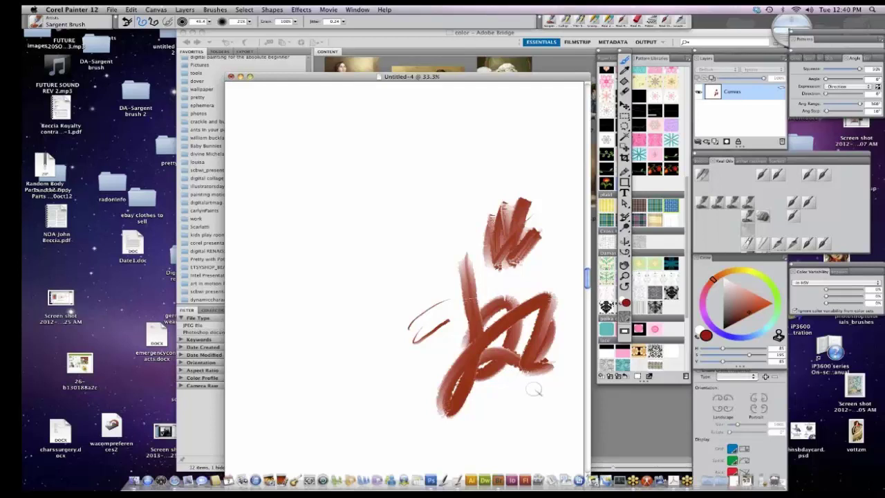
mouse_move(478, 437)
left_mouse_down()
mouse_move(497, 407)
mouse_move(543, 383)
mouse_move(499, 420)
left_mouse_up()
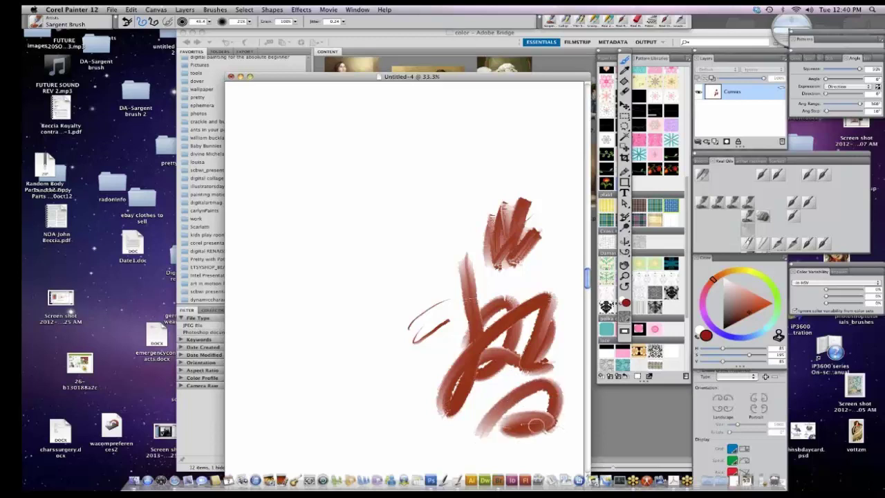
mouse_move(449, 335)
left_mouse_down()
mouse_move(419, 369)
mouse_move(425, 393)
mouse_move(440, 368)
mouse_move(468, 353)
mouse_move(448, 358)
mouse_move(464, 376)
left_mouse_up()
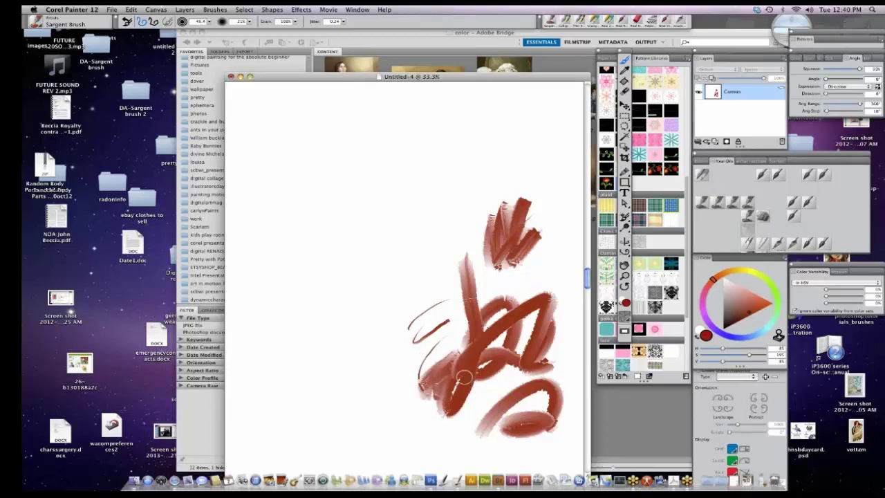
Set the Sargent Brush jitter to 0.00 and paint a dense dark red patch above the other strokes.
left_click(343, 22)
left_click_drag(306, 28, 300, 29)
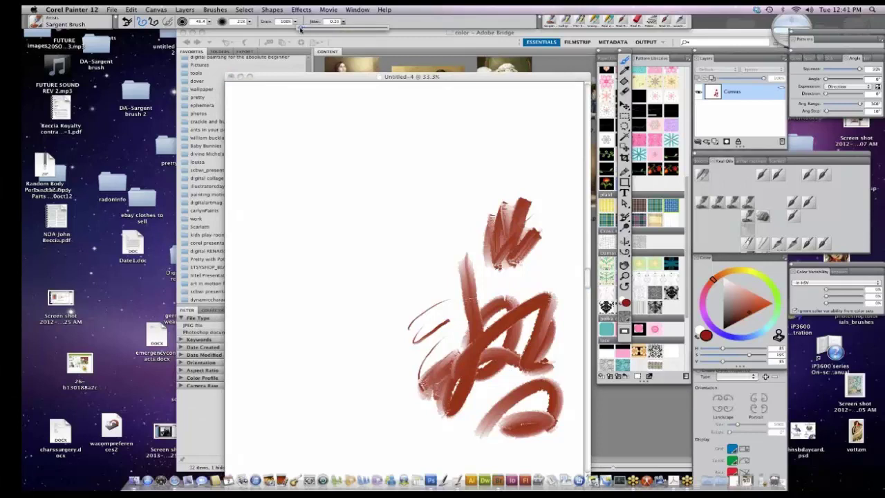
left_click(424, 154)
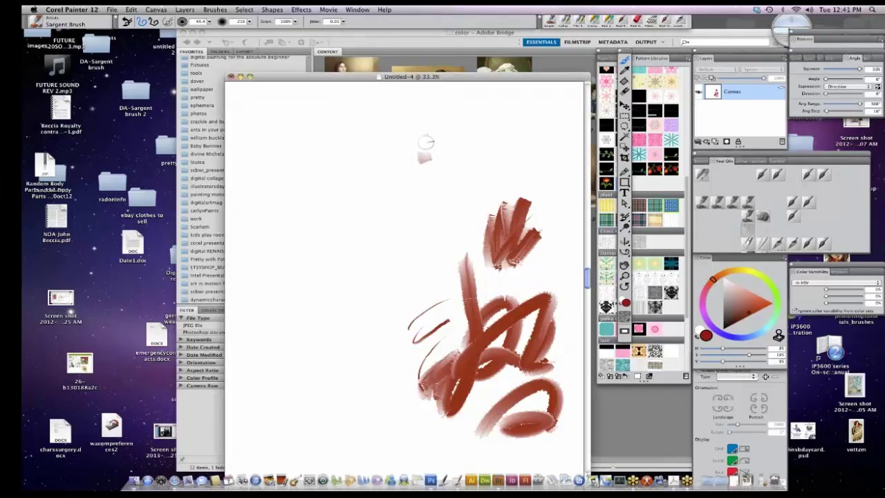
mouse_move(426, 142)
left_mouse_down()
mouse_move(445, 129)
mouse_move(445, 185)
mouse_move(447, 153)
mouse_move(434, 157)
mouse_move(436, 175)
mouse_move(454, 162)
mouse_move(458, 143)
mouse_move(443, 163)
mouse_move(448, 133)
mouse_move(440, 149)
mouse_move(426, 146)
mouse_move(431, 166)
mouse_move(420, 125)
mouse_move(438, 153)
mouse_move(423, 127)
left_mouse_up()
Set the brush jitter to 0.26, paint another dark red patch beside the dense one, and blend pale yellow over it.
left_click(342, 22)
left_click_drag(300, 29, 306, 28)
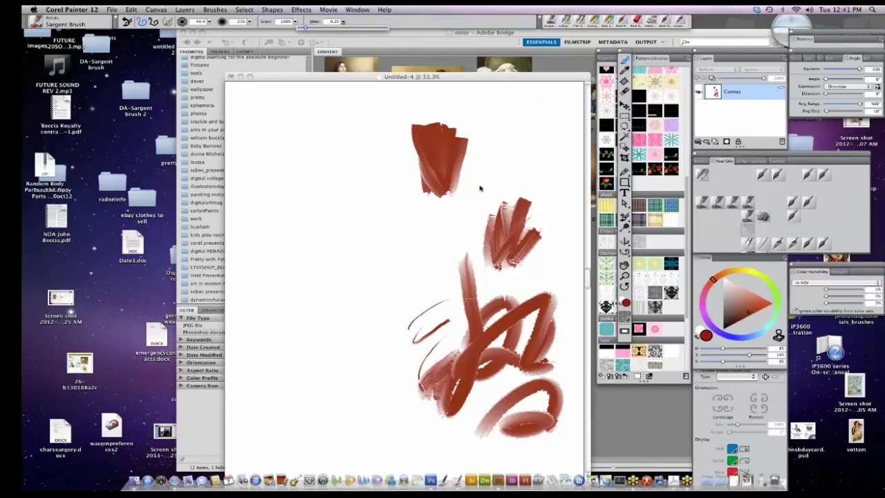
mouse_move(479, 181)
left_mouse_down()
mouse_move(481, 145)
mouse_move(503, 177)
mouse_move(512, 131)
mouse_move(483, 161)
mouse_move(492, 127)
mouse_move(508, 124)
mouse_move(512, 113)
mouse_move(512, 125)
mouse_move(519, 109)
mouse_move(524, 153)
mouse_move(503, 123)
mouse_move(504, 132)
mouse_move(521, 155)
mouse_move(519, 143)
mouse_move(526, 175)
mouse_move(492, 131)
mouse_move(510, 166)
mouse_move(533, 152)
mouse_move(528, 165)
mouse_move(529, 131)
mouse_move(505, 130)
mouse_move(525, 149)
mouse_move(514, 166)
mouse_move(504, 128)
mouse_move(506, 164)
mouse_move(495, 131)
mouse_move(484, 141)
mouse_move(489, 150)
mouse_move(514, 138)
left_mouse_up()
left_click(736, 270)
left_click(739, 293)
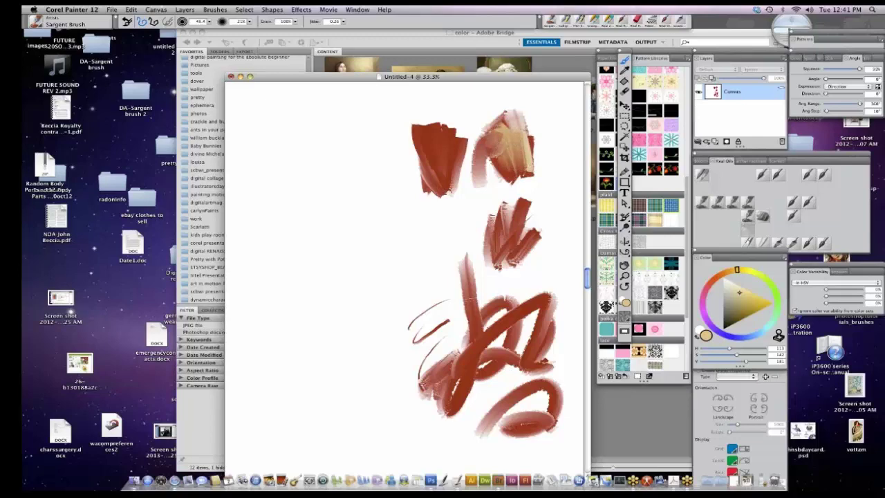
Switch to Adobe Bridge and preview page 8-9_4.psd full screen.
left_click(661, 418)
left_click(439, 170)
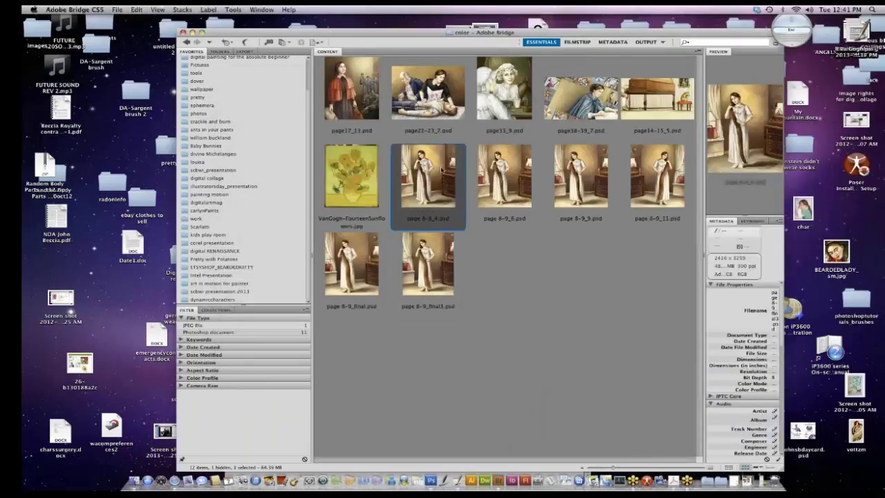
key("space")
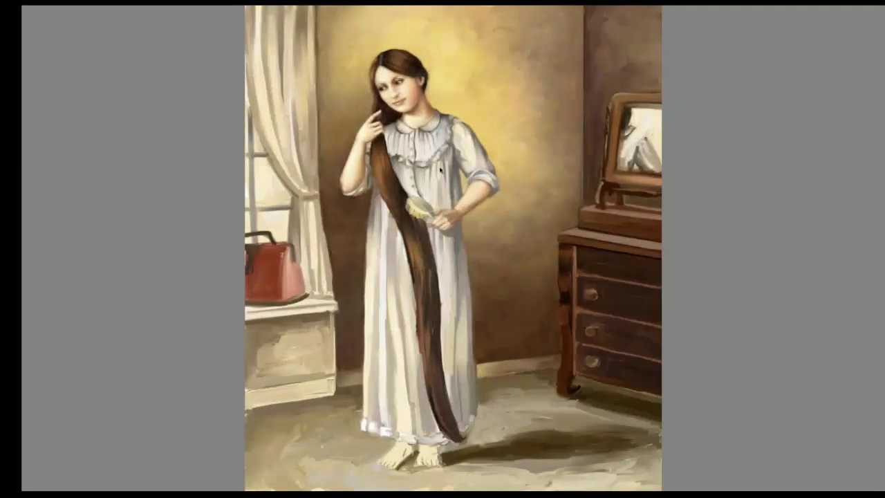
key("space")
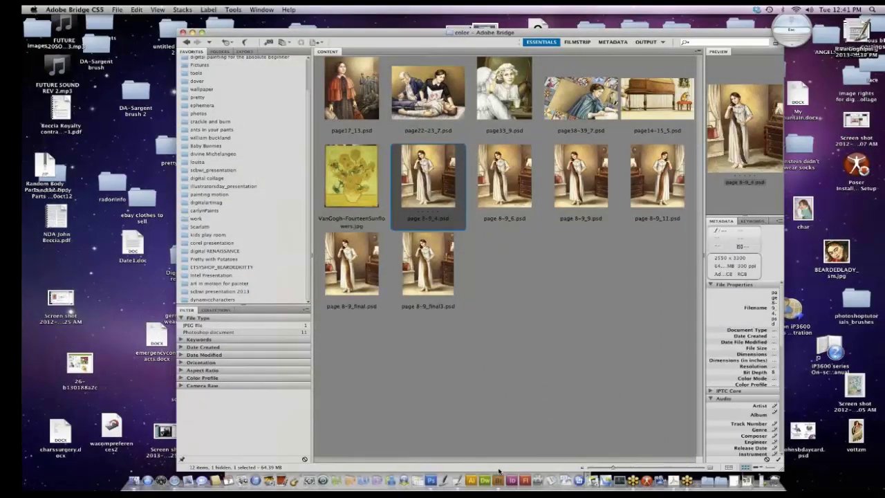
Switch to Corel Painter, add a new layer to Untitled-4, and choose the Real Flat brush.
left_click(457, 481)
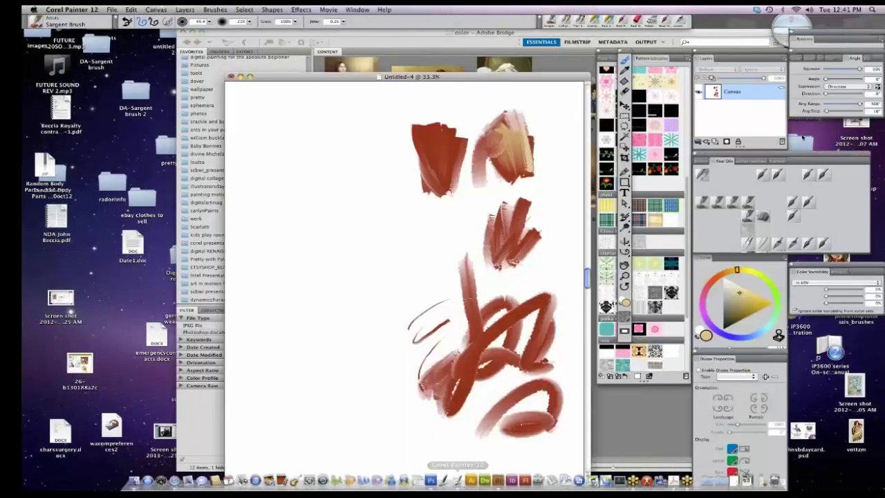
left_click(774, 60)
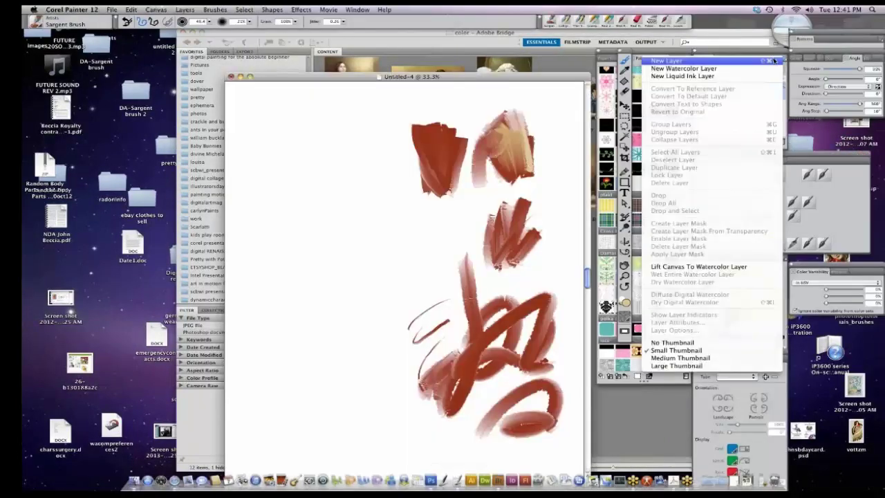
left_click(774, 61)
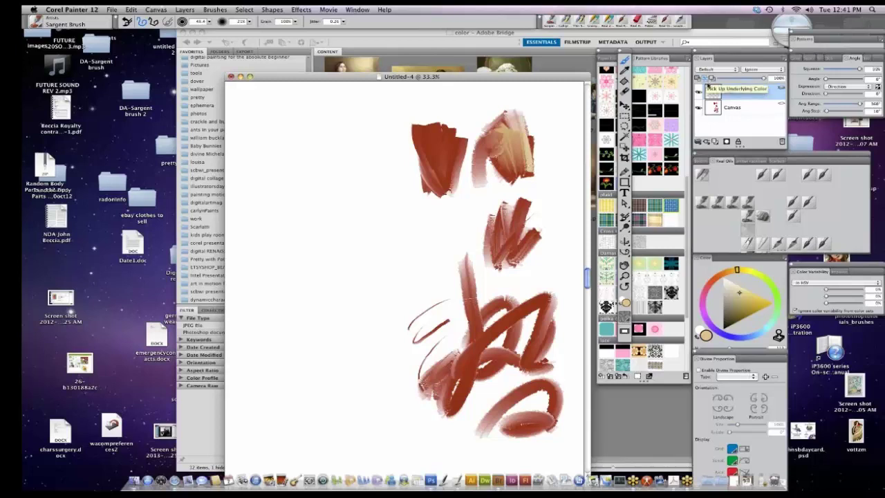
left_click(761, 175)
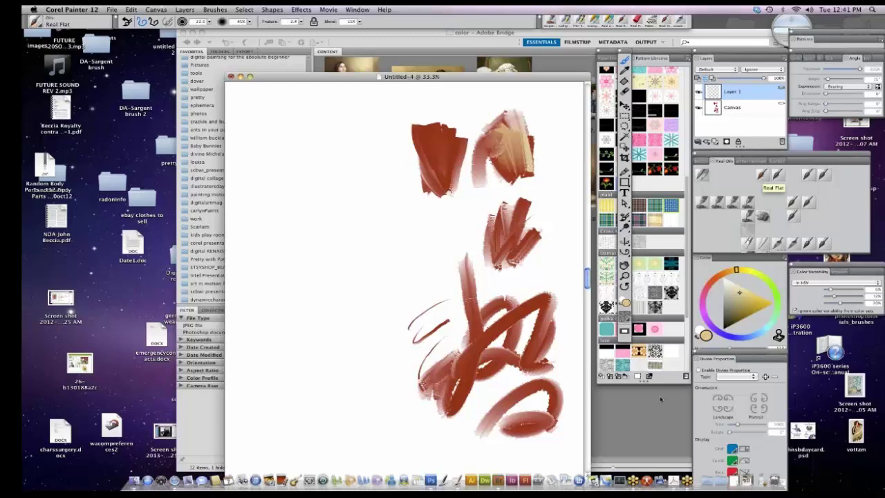
Open page 8-9_4.psd from Bridge in Corel Painter, move its window clear, enlarge the floor area to 50%, and reactivate the brush.
left_click(660, 399)
mouse_move(442, 180)
left_mouse_down()
mouse_move(473, 308)
mouse_move(438, 437)
mouse_move(451, 468)
left_mouse_up()
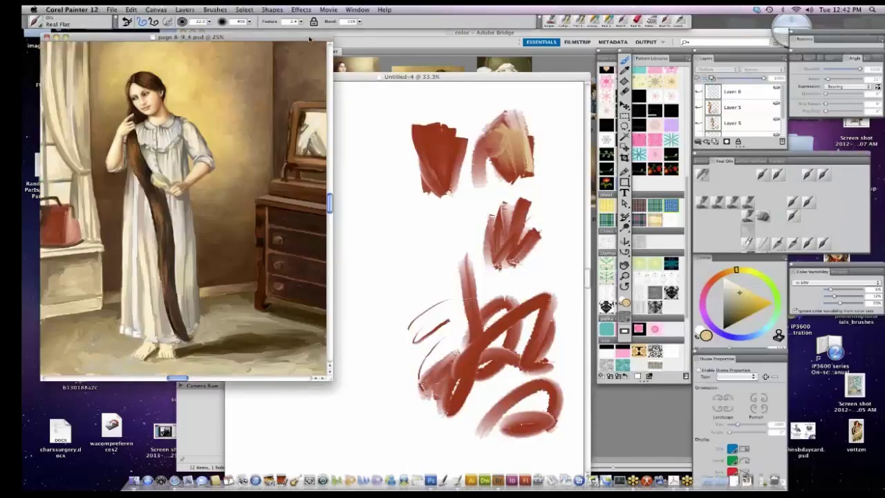
left_click_drag(309, 39, 529, 45)
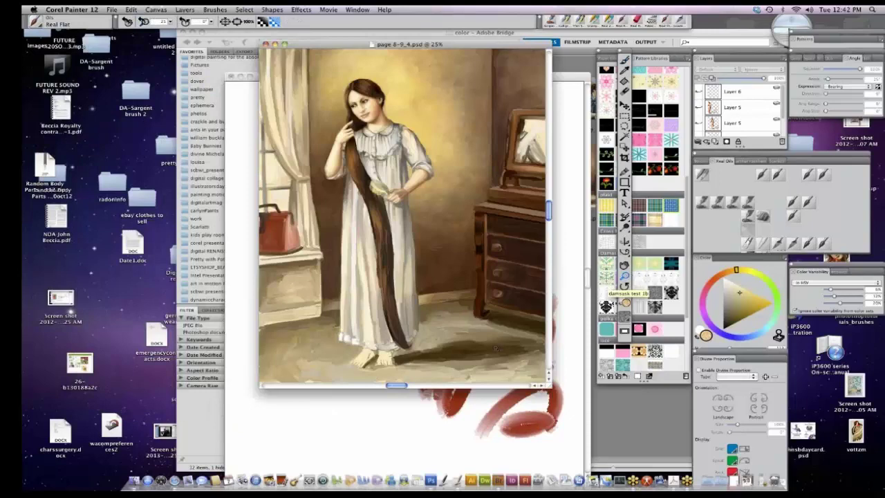
left_click(496, 349)
left_click(496, 348)
left_click(625, 61)
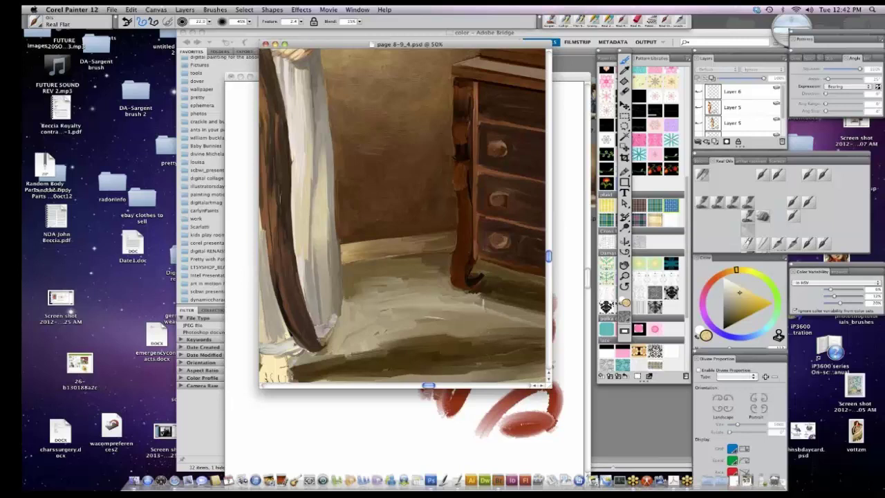
Return to Untitled-4, pick a dark olive, lower the Real Flat's Blend, and paint a horizontal patch beside the red strokes.
left_click(244, 104)
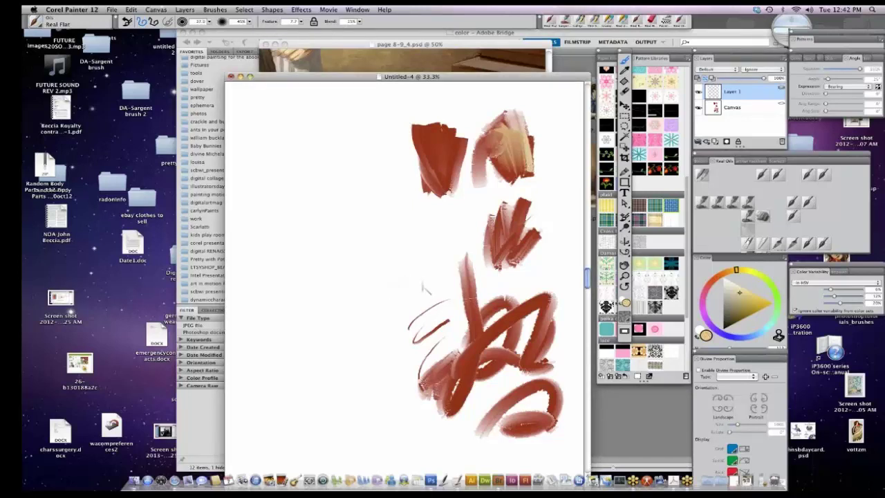
left_click(739, 318)
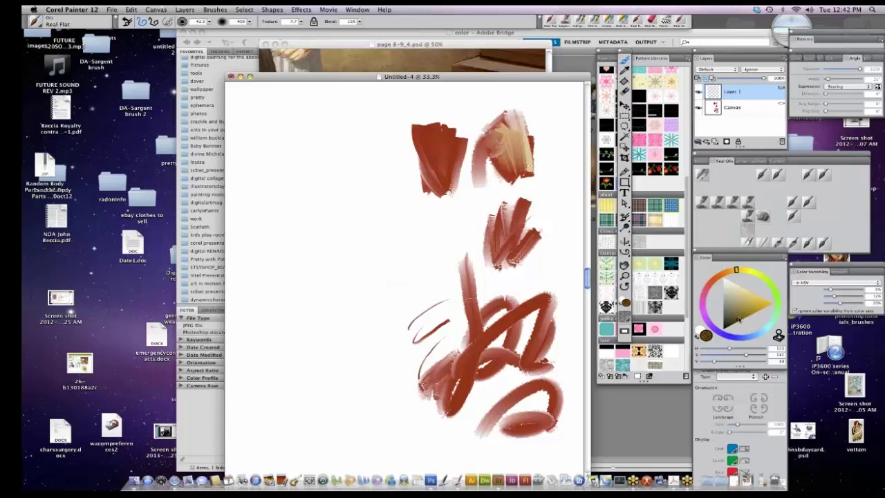
mouse_move(418, 276)
left_mouse_down()
mouse_move(364, 288)
mouse_move(425, 283)
mouse_move(389, 297)
left_mouse_up()
left_click(359, 22)
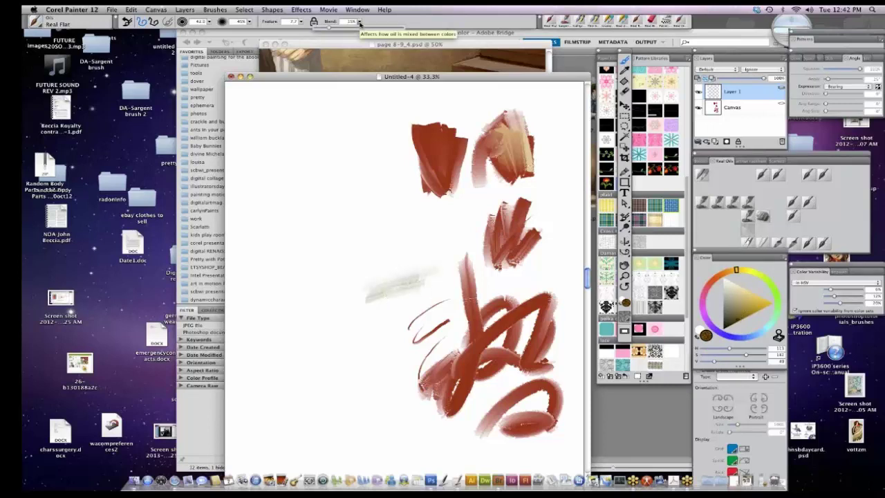
left_click_drag(330, 28, 317, 28)
left_click(415, 272)
mouse_move(415, 272)
left_mouse_down()
mouse_move(387, 290)
mouse_move(435, 280)
mouse_move(387, 303)
left_mouse_up()
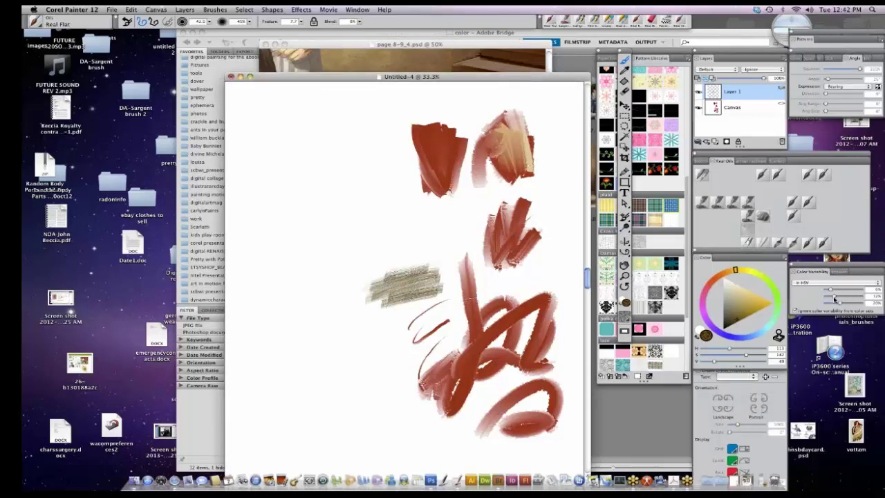
Reduce the color variability, paint a small olive patch below the first, then set Feature to 4.4 and paint densely over it.
mouse_move(831, 289)
left_mouse_down()
mouse_move(829, 306)
mouse_move(833, 296)
left_mouse_up()
mouse_move(379, 333)
left_mouse_down()
mouse_move(405, 332)
mouse_move(368, 345)
mouse_move(399, 341)
mouse_move(376, 349)
mouse_move(409, 351)
mouse_move(394, 354)
left_mouse_up()
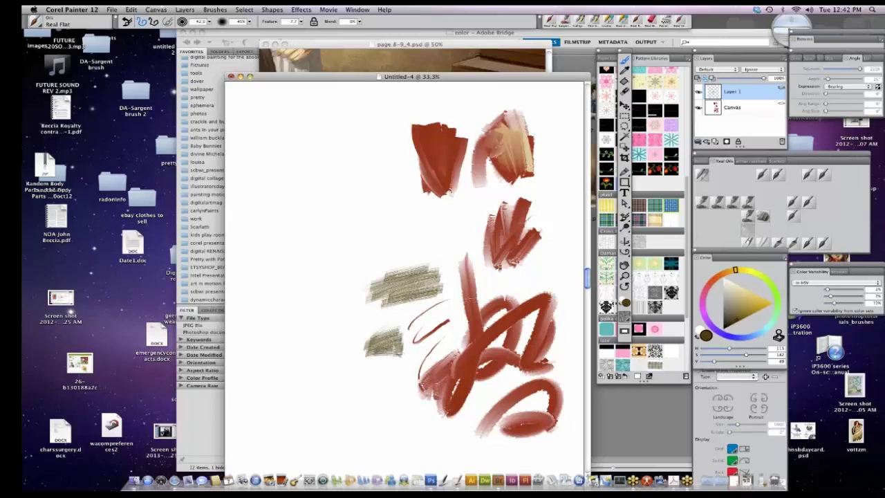
left_click_drag(301, 21, 278, 28)
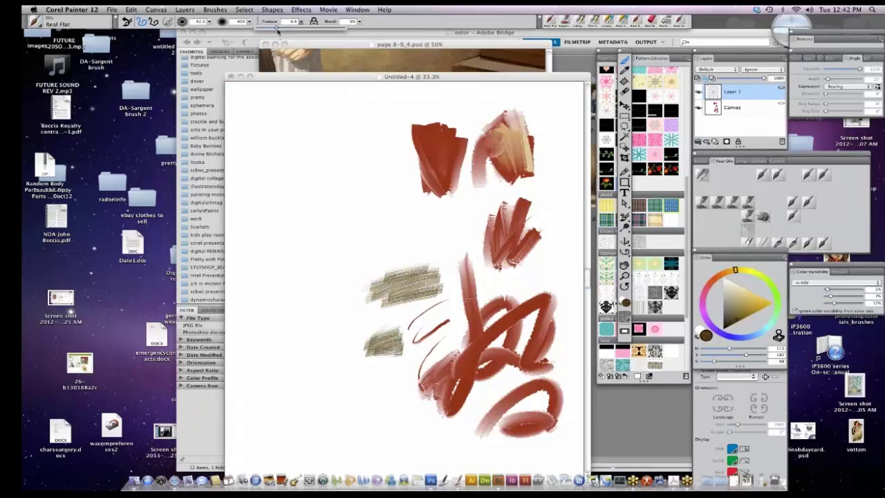
mouse_move(380, 344)
left_mouse_down()
mouse_move(376, 336)
mouse_move(406, 323)
mouse_move(366, 330)
mouse_move(397, 342)
mouse_move(411, 322)
mouse_move(408, 313)
mouse_move(374, 314)
left_mouse_up()
Paint one olive patch with high color variability, then reduce the variability and paint a smaller patch below it.
left_click_drag(827, 289, 859, 303)
mouse_move(414, 355)
left_mouse_down()
mouse_move(360, 377)
mouse_move(354, 392)
mouse_move(368, 412)
left_mouse_up()
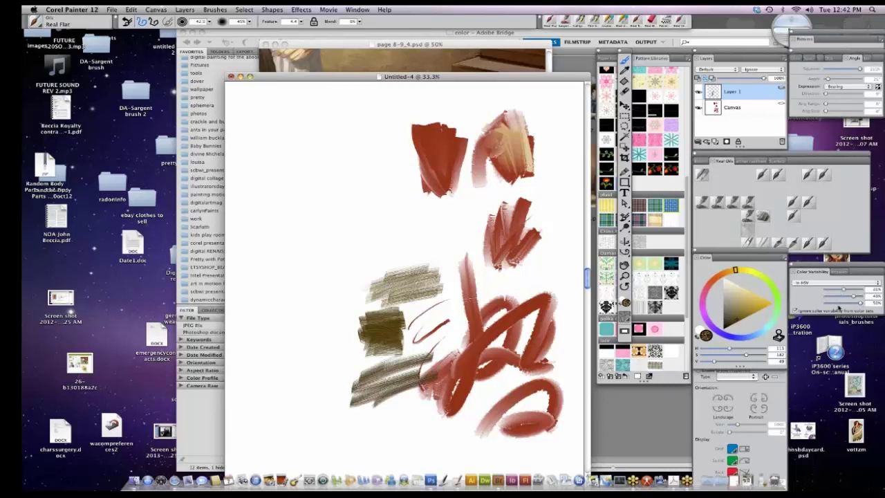
mouse_move(844, 290)
left_mouse_down()
mouse_move(827, 290)
mouse_move(833, 302)
left_mouse_up()
left_click_drag(419, 402, 380, 418)
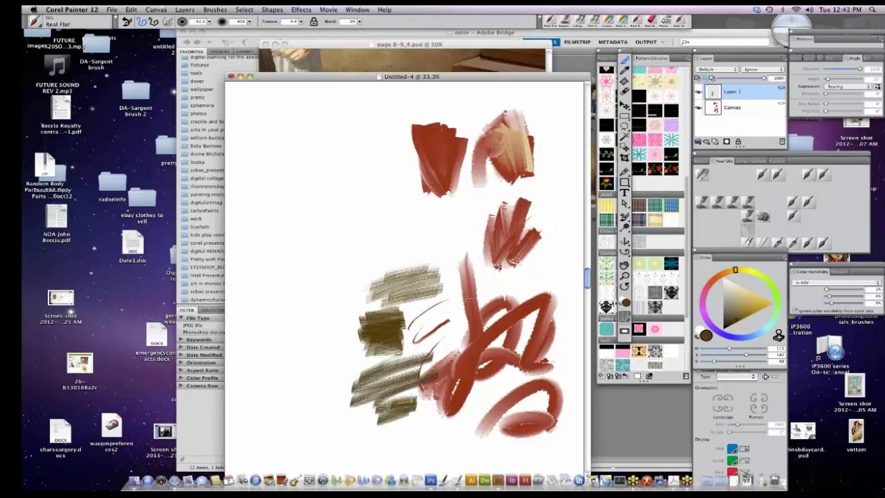
Minimize Untitled-4, set the Real Flat's Blend to 100%, and stroke the floor in page 8-9_4.psd.
left_click(240, 77)
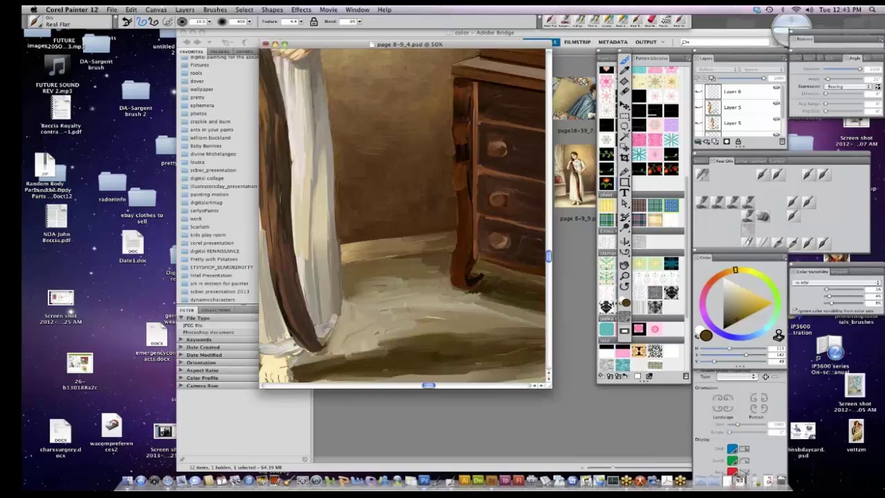
left_click(300, 22)
left_click(359, 22)
left_click_drag(327, 27, 416, 29)
left_click(484, 339)
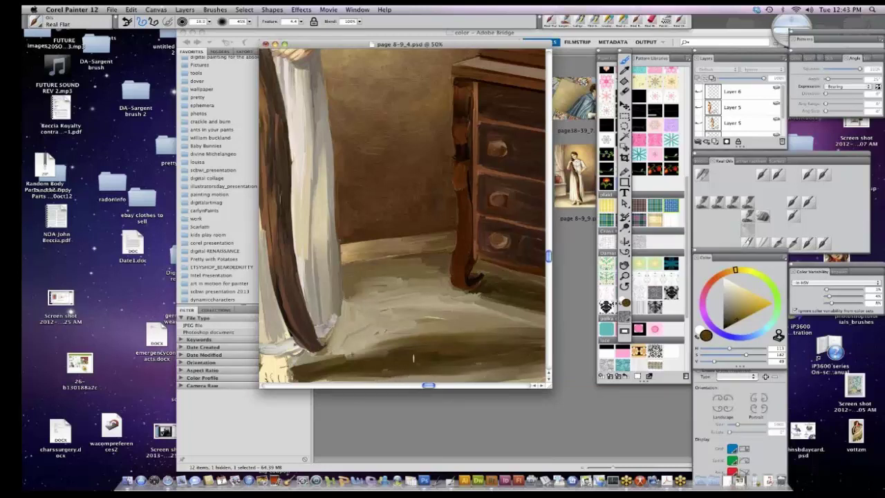
Set the Real Flat's Blend to 48% and paint on the dark floor area in page 8-9_4.psd.
left_click(359, 21)
left_click_drag(363, 29, 358, 28)
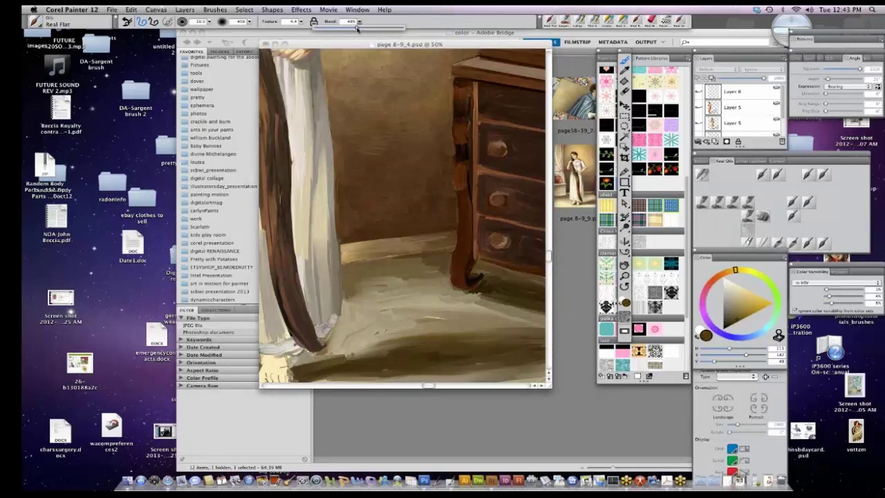
left_click(495, 364)
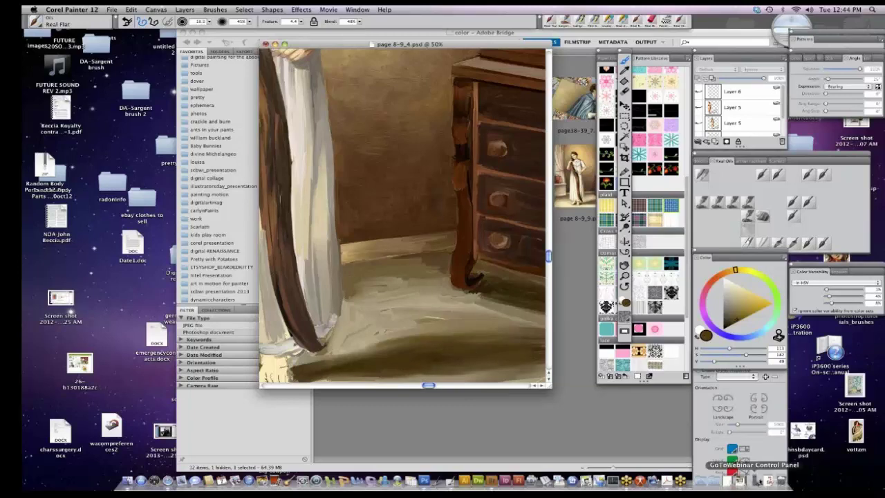
Switch to Adobe Bridge, open the Value folder in dynamiccharacters, and preview the final red-hooded masked girl painting full screen.
left_click(738, 479)
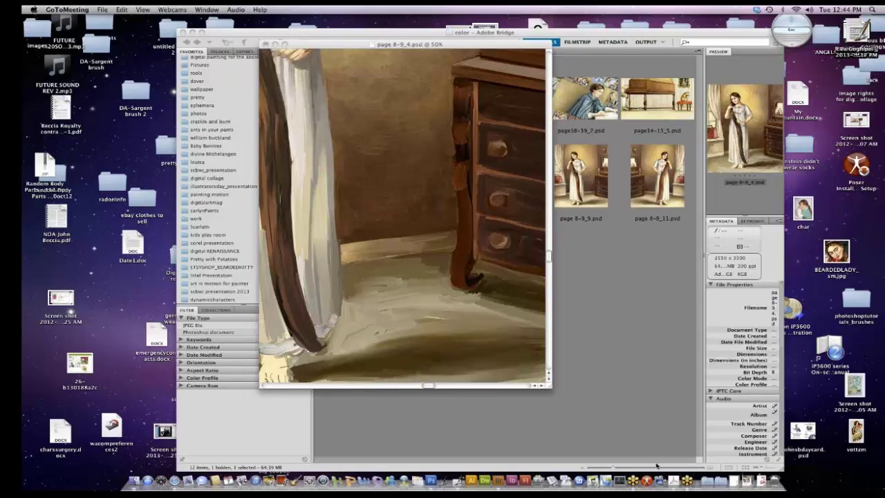
left_click(496, 478)
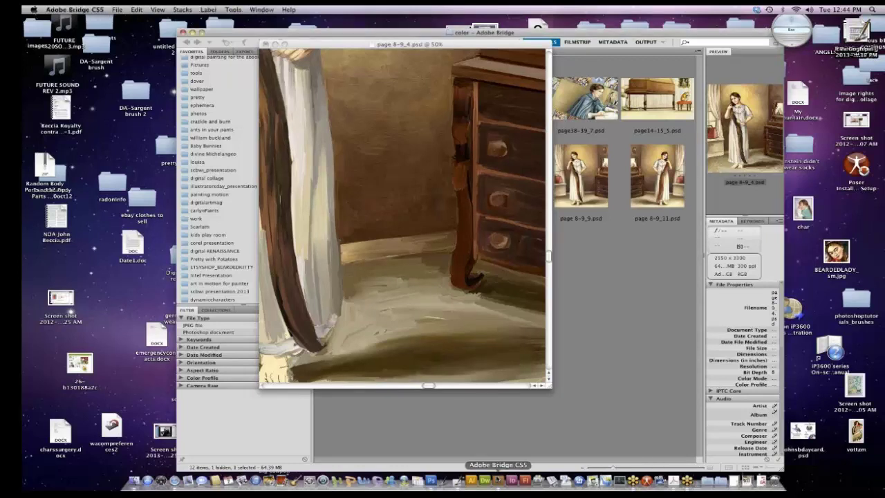
left_click(186, 42)
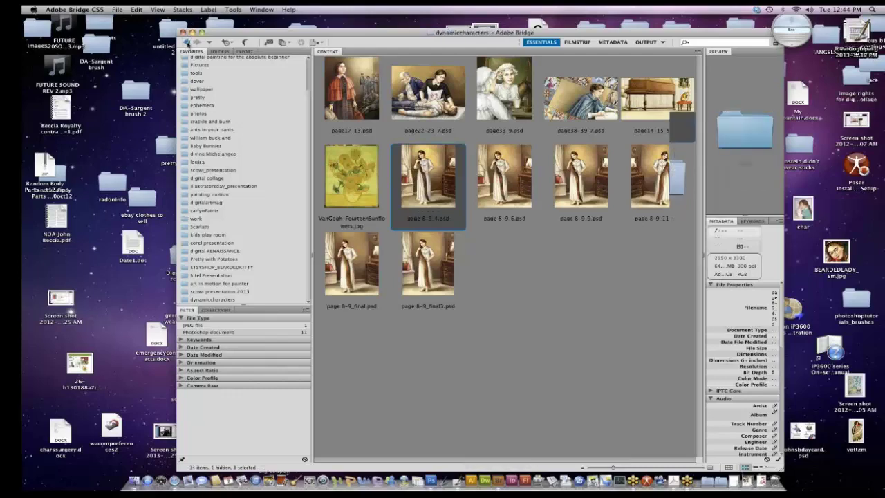
double_click(355, 182)
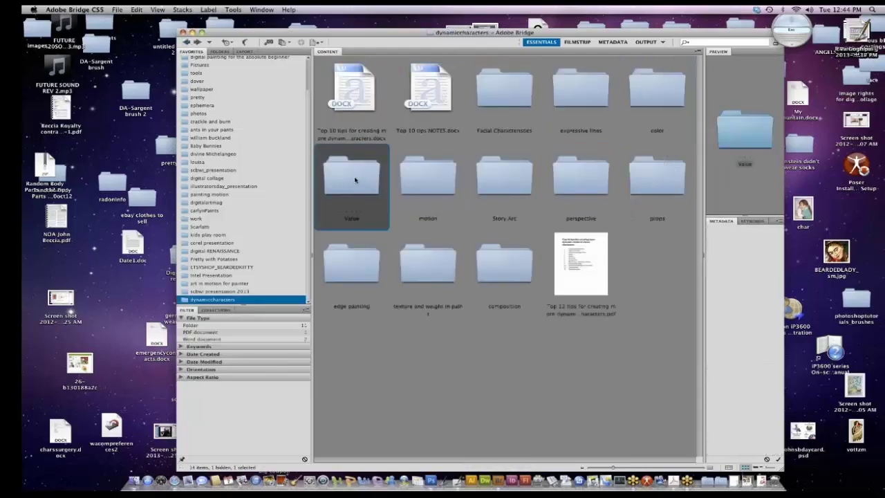
left_click(364, 110)
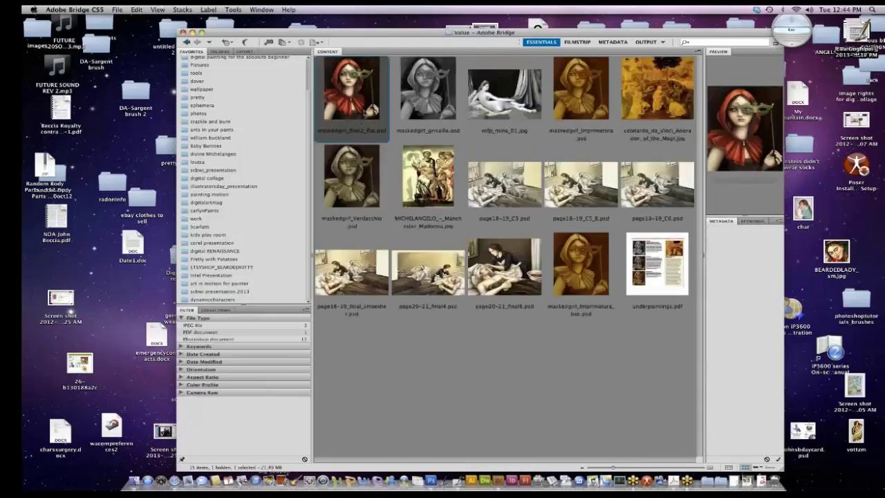
key("space")
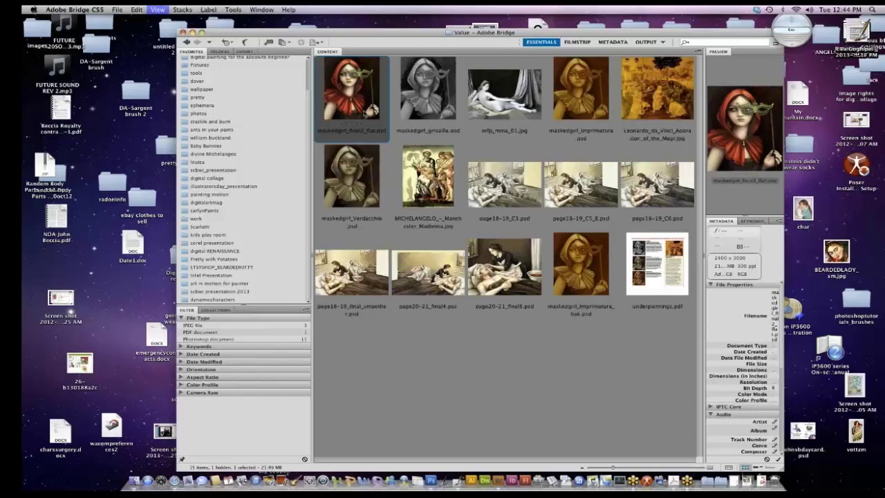
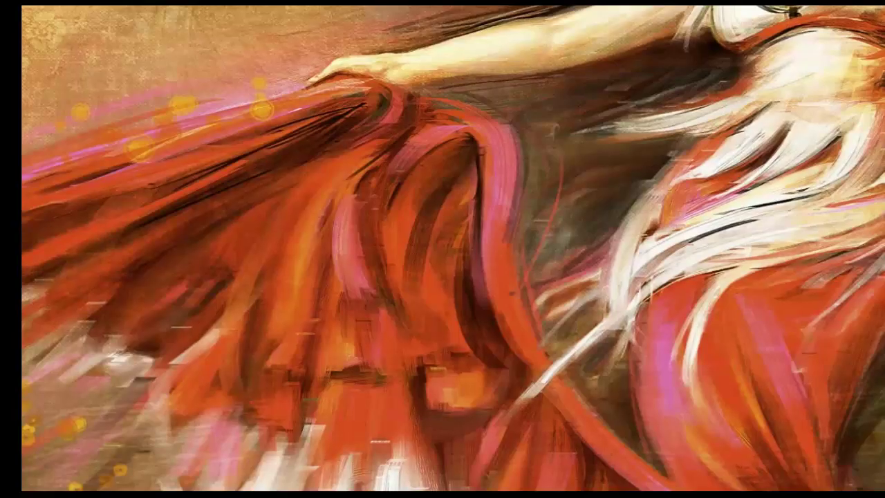
Zoom the dancer painting's preview back out to the whole figure and close the full-screen view.
scroll(487, 285, "down", 3)
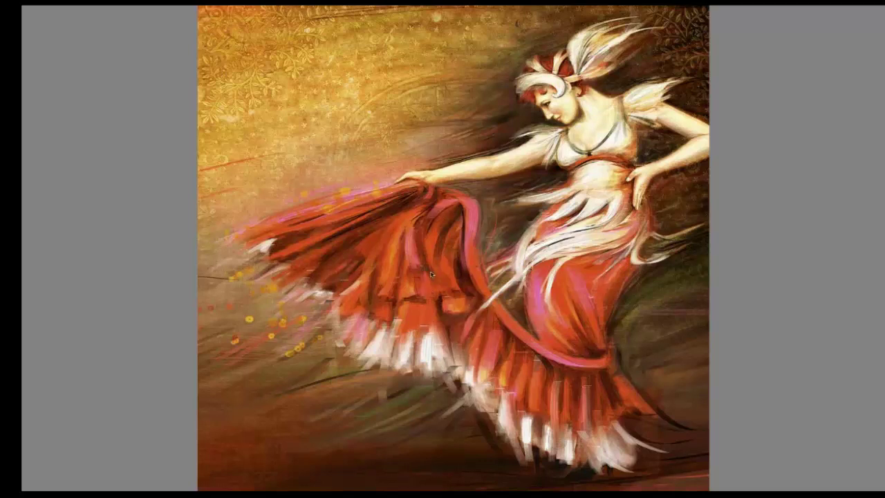
key("space")
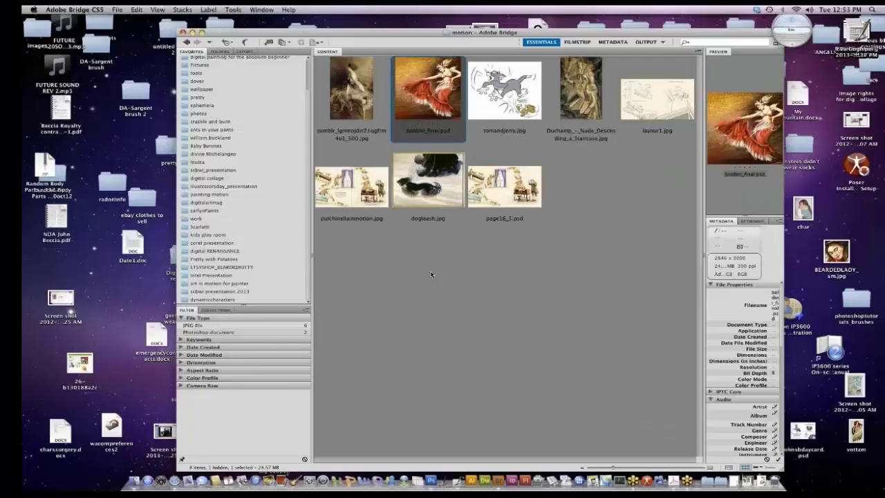
Switch to Corel Painter, create a new blank document, bring up another custom brush palette, and make a small test mark.
left_click(458, 479)
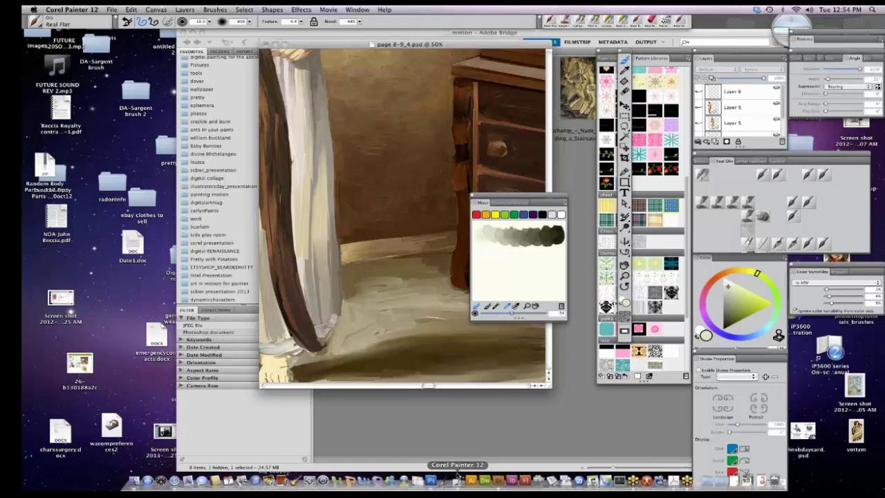
left_click(111, 10)
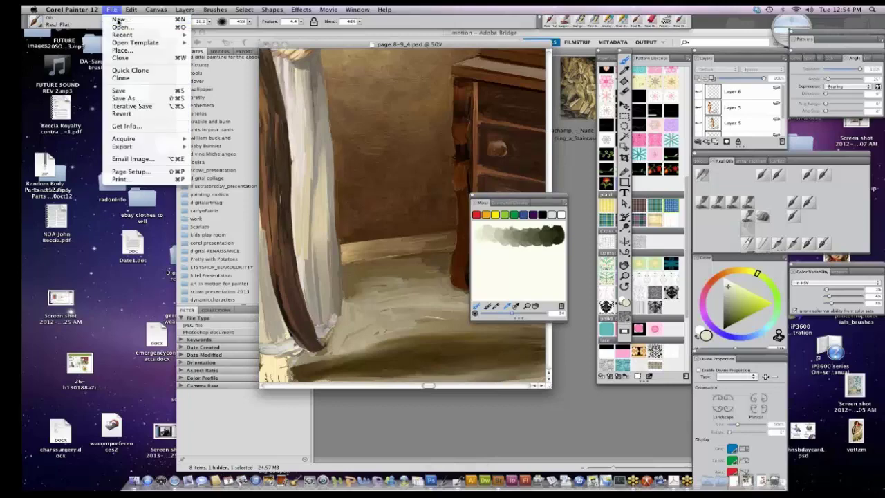
left_click(118, 20)
left_click(543, 207)
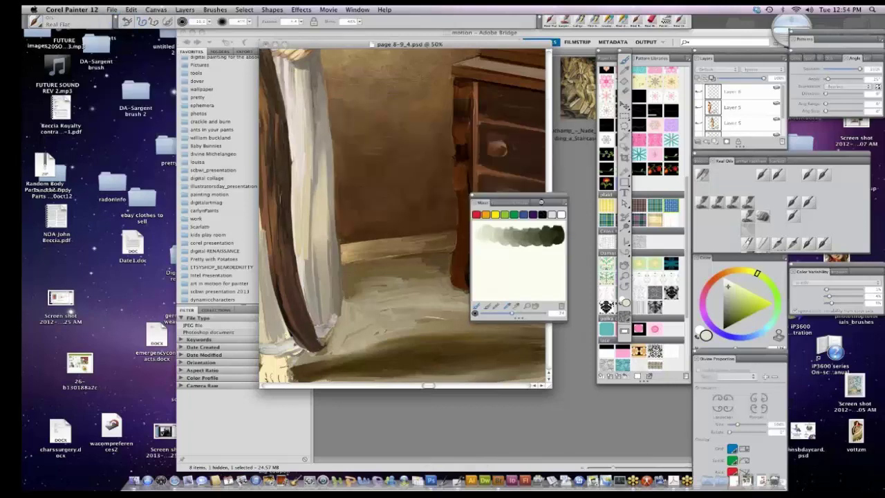
left_click(793, 144)
left_click(297, 186)
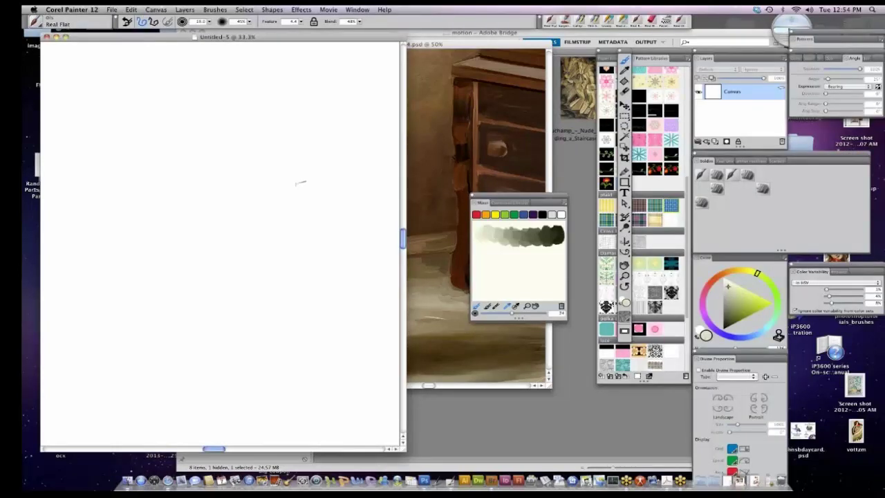
Choose the Loaded Palette Knife, enlarge it, pick an olive green, and paint a dense patch of vertical strokes on the canvas.
left_click(717, 187)
left_click_drag(282, 261, 294, 265)
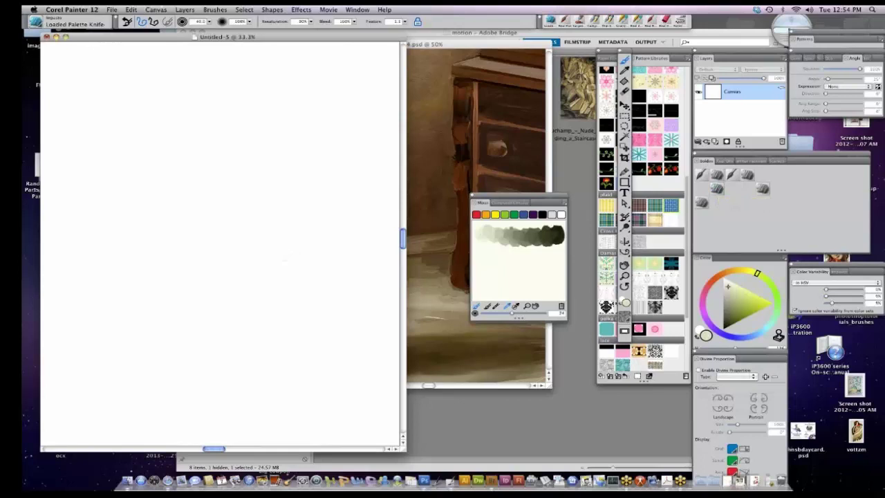
key("bracketright")
key("bracketright")
left_click(740, 315)
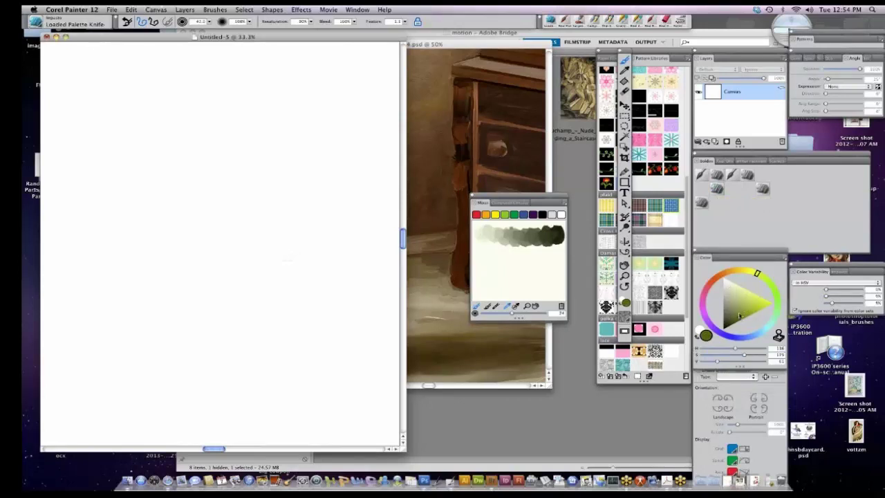
mouse_move(286, 222)
left_mouse_down()
mouse_move(284, 261)
mouse_move(293, 271)
mouse_move(309, 229)
mouse_move(314, 284)
left_mouse_up()
mouse_move(307, 238)
left_mouse_down()
mouse_move(287, 280)
mouse_move(308, 269)
left_mouse_up()
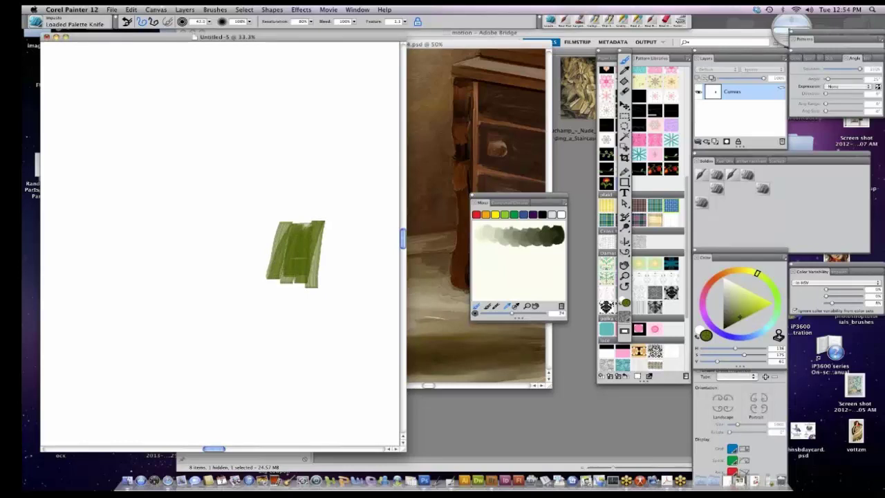
Set the Loaded Palette Knife's impasto to draw Color and Depth at a low depth and paint a second green patch beside the first.
left_click(837, 272)
left_click(849, 284)
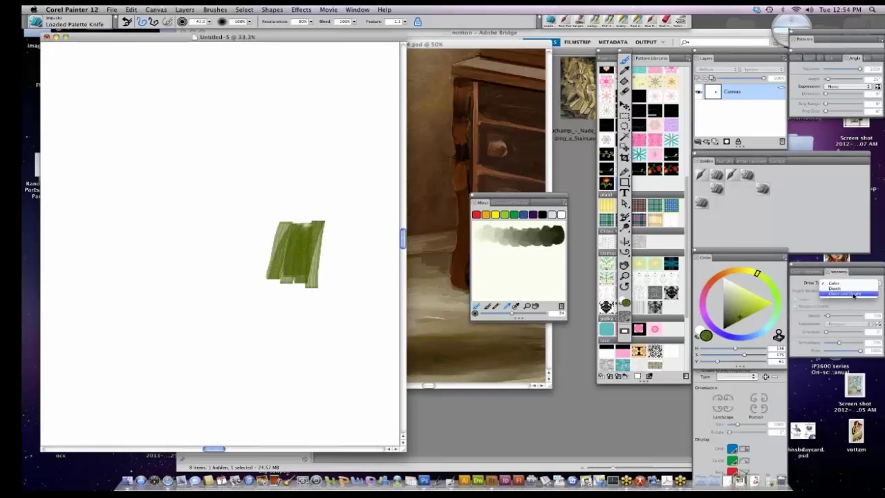
left_click(850, 294)
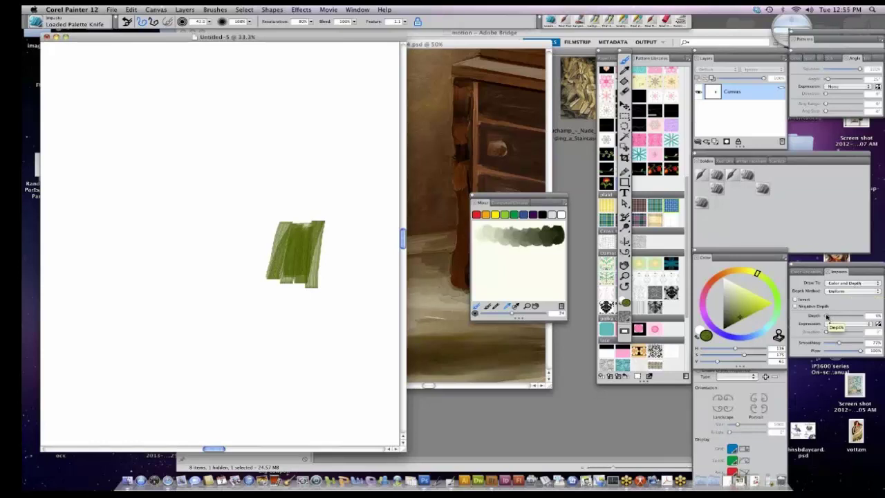
left_click_drag(827, 315, 827, 316)
mouse_move(339, 262)
left_mouse_down()
mouse_move(325, 290)
mouse_move(356, 296)
left_mouse_up()
Raise the impasto depth strongly, paint textured strokes over the second green patch's right edge, and examine the ridges up close.
left_click_drag(828, 316, 845, 316)
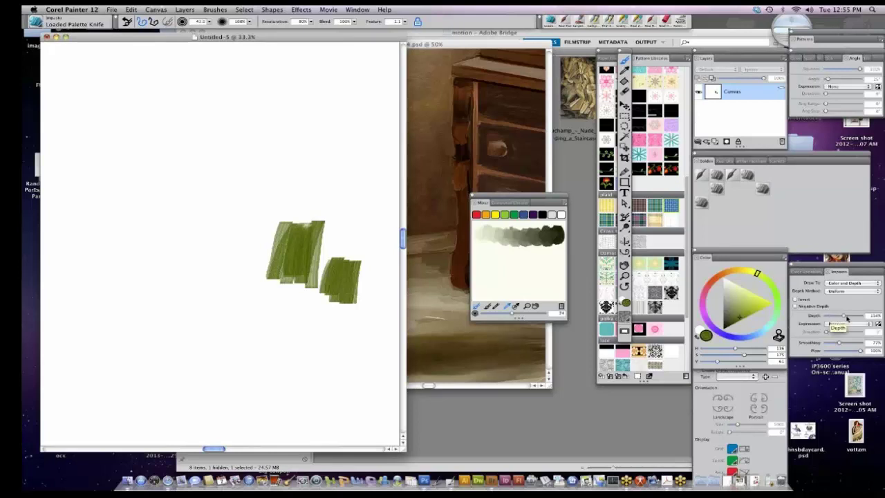
mouse_move(365, 263)
left_mouse_down()
mouse_move(354, 302)
mouse_move(368, 287)
left_mouse_up()
left_click(624, 275)
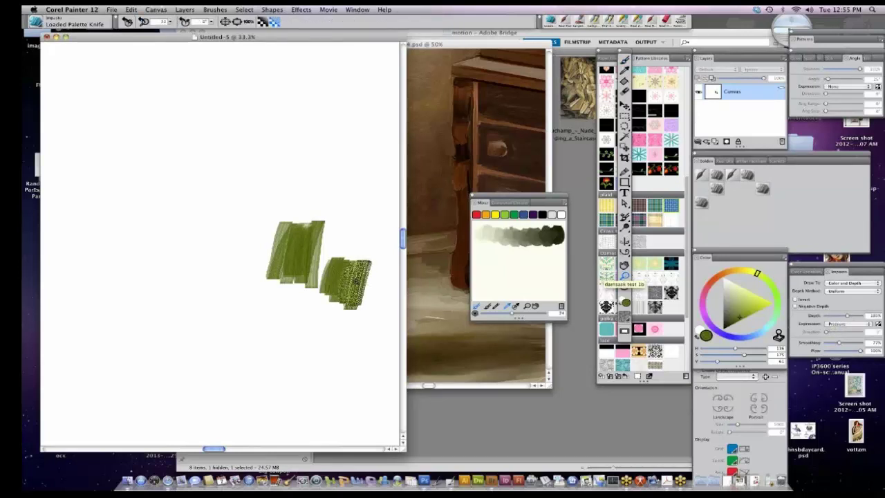
left_click(355, 284)
Lower the impasto depth in stages and paint test strokes across the second green patch after each reduction.
left_click_drag(847, 316, 834, 315)
left_click(624, 61)
mouse_move(384, 279)
left_mouse_down()
mouse_move(377, 321)
mouse_move(386, 276)
mouse_move(359, 307)
mouse_move(318, 315)
mouse_move(318, 272)
mouse_move(351, 309)
left_mouse_up()
left_click_drag(836, 316, 831, 317)
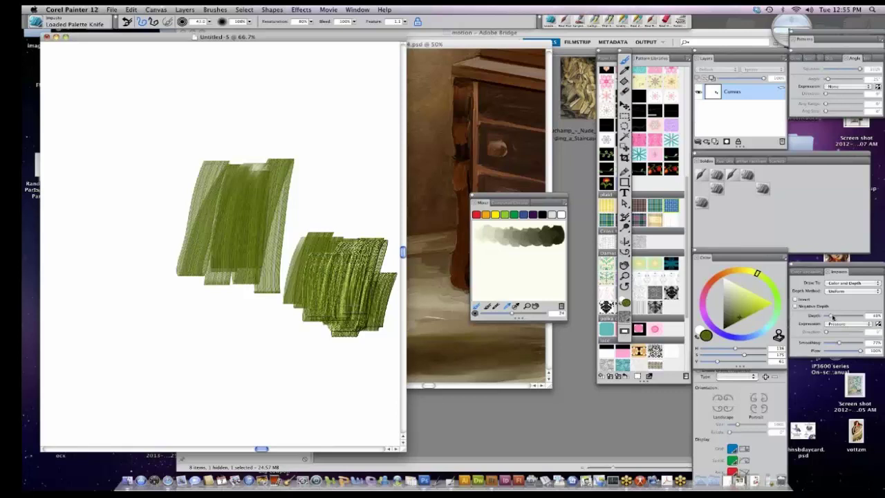
mouse_move(333, 242)
left_mouse_down()
mouse_move(327, 304)
mouse_move(332, 265)
mouse_move(304, 296)
mouse_move(304, 260)
mouse_move(350, 250)
left_mouse_up()
mouse_move(298, 239)
left_mouse_down()
mouse_move(250, 311)
mouse_move(254, 304)
left_mouse_up()
mouse_move(330, 239)
left_mouse_down()
mouse_move(272, 310)
mouse_move(345, 257)
mouse_move(359, 304)
left_mouse_up()
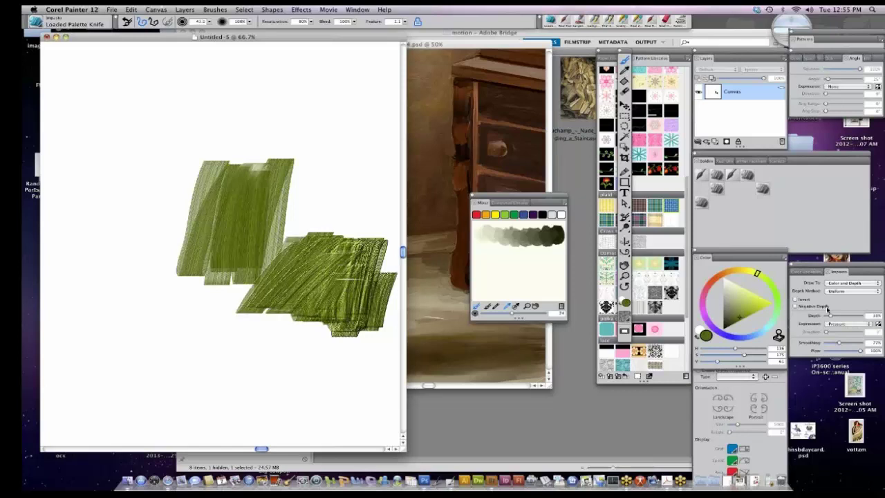
Reduce the impasto depth to almost nothing and paint smoother strokes over the textured green patch.
left_click_drag(829, 317, 825, 317)
mouse_move(281, 305)
left_mouse_down()
mouse_move(279, 296)
mouse_move(261, 305)
mouse_move(324, 261)
left_mouse_up()
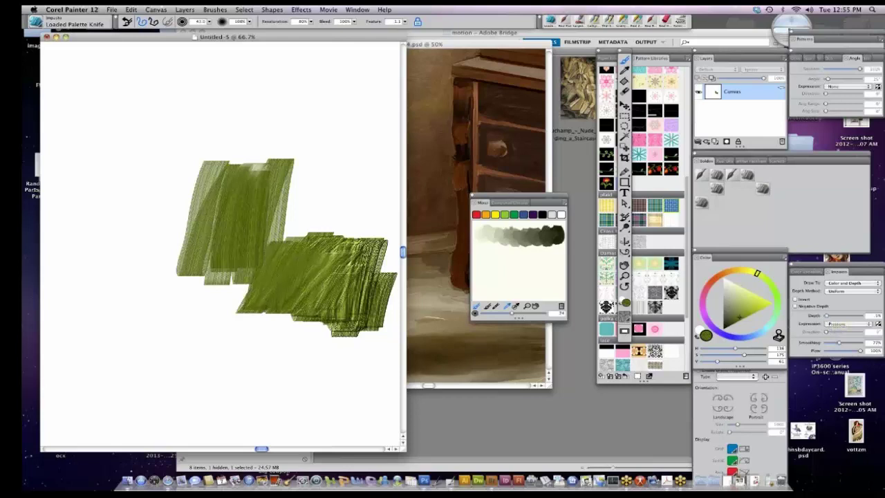
mouse_move(323, 311)
left_mouse_down()
mouse_move(337, 280)
mouse_move(368, 265)
mouse_move(333, 258)
mouse_move(306, 293)
mouse_move(306, 270)
mouse_move(242, 325)
mouse_move(196, 345)
mouse_move(304, 279)
left_mouse_up()
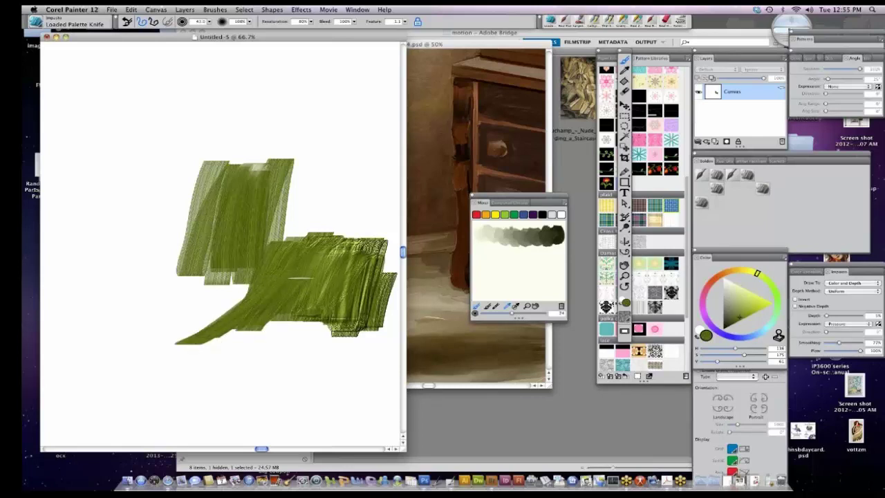
Add a new layer and fill it with a pale yellow-green using the Paint Bucket set to Current Color.
left_click(624, 81)
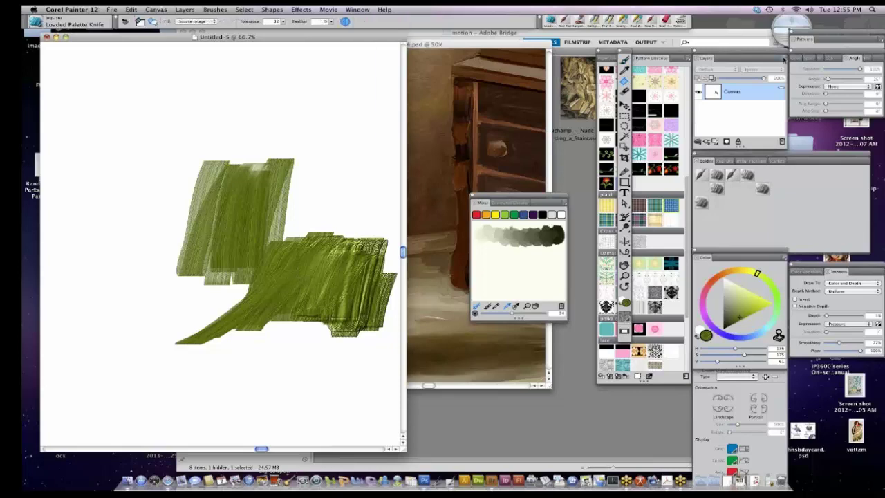
left_click(783, 59)
left_click(768, 63)
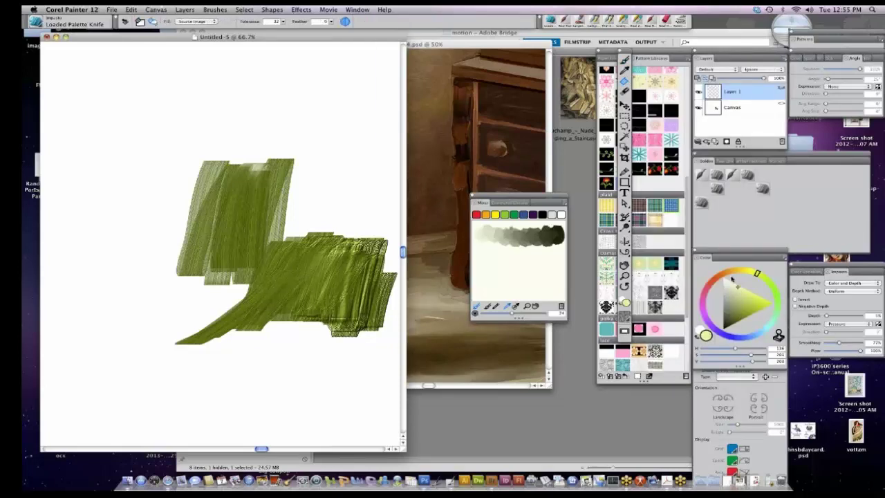
left_click(361, 117)
key("super+z")
left_click(206, 21)
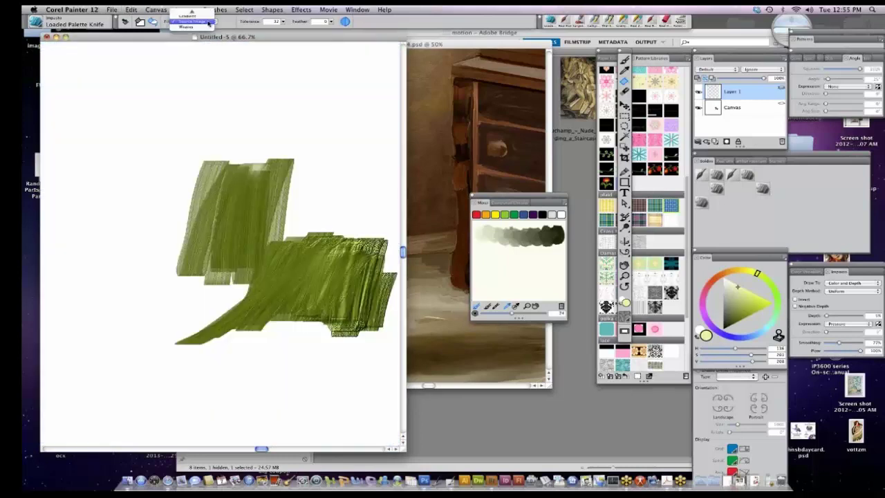
left_click(201, 10)
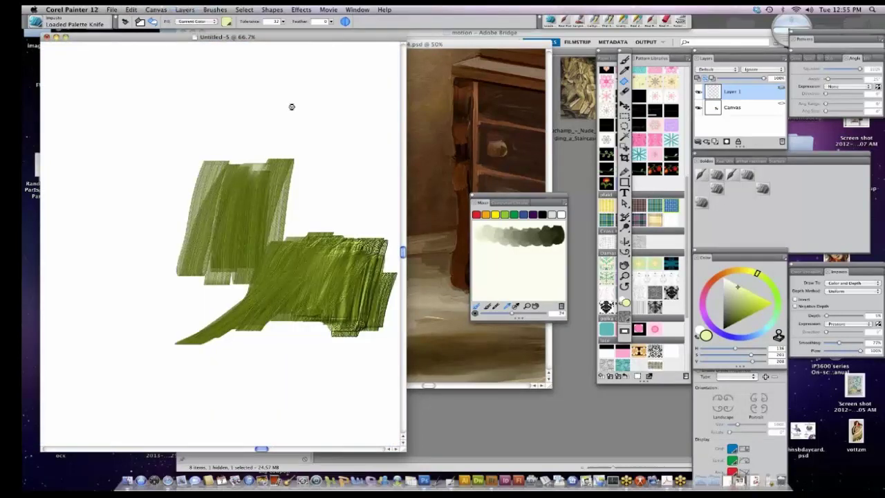
left_click(290, 107)
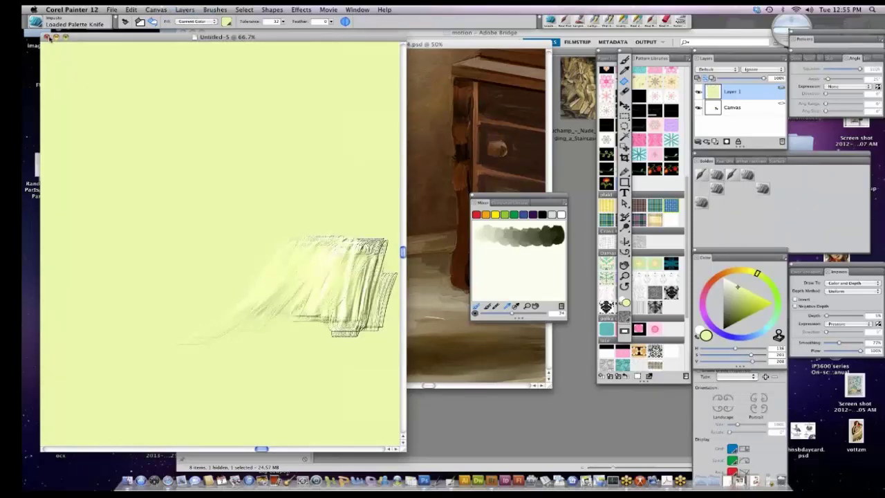
Close the test document without saving, create a new document, and reposition its window on the desktop.
left_click(46, 37)
left_click(413, 164)
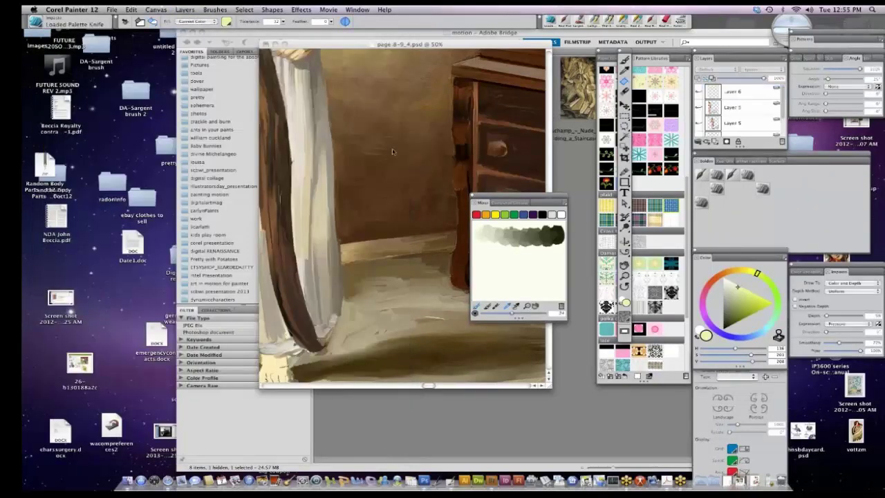
left_click(111, 10)
left_click(127, 25)
key("Return")
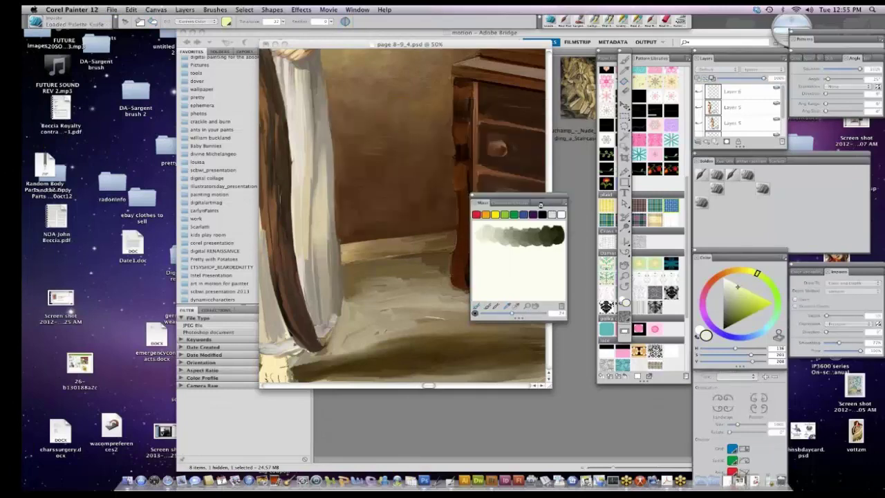
left_click(358, 42)
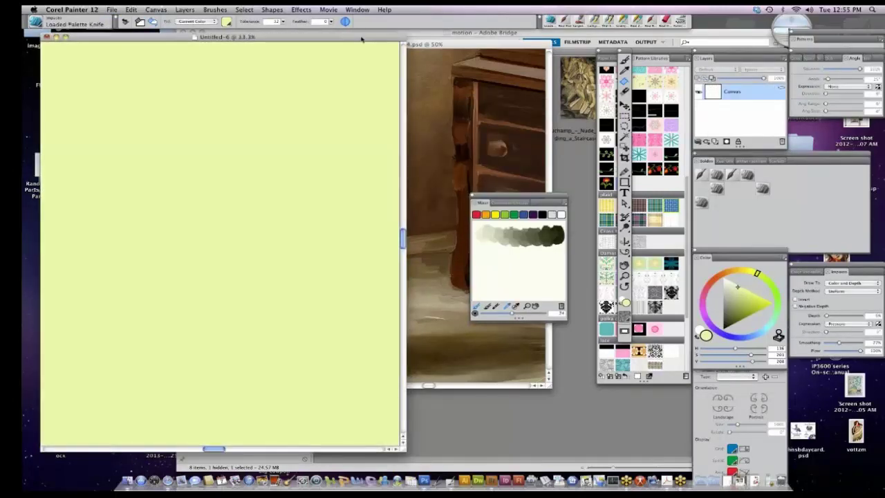
left_click_drag(374, 40, 472, 53)
Add a new layer, pick a medium brown, and paint a slanted patch with the Loaded Palette Knife near the canvas centre.
left_click(782, 59)
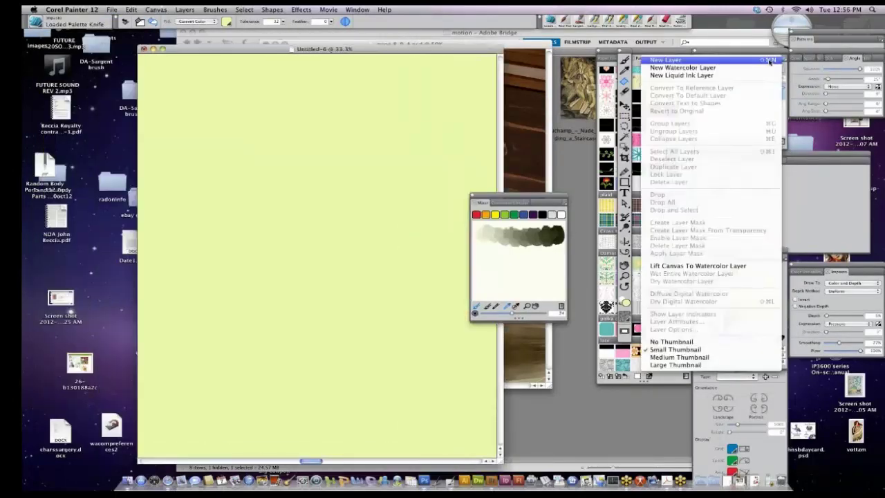
left_click(767, 60)
left_click_drag(737, 296, 737, 311)
left_click(624, 61)
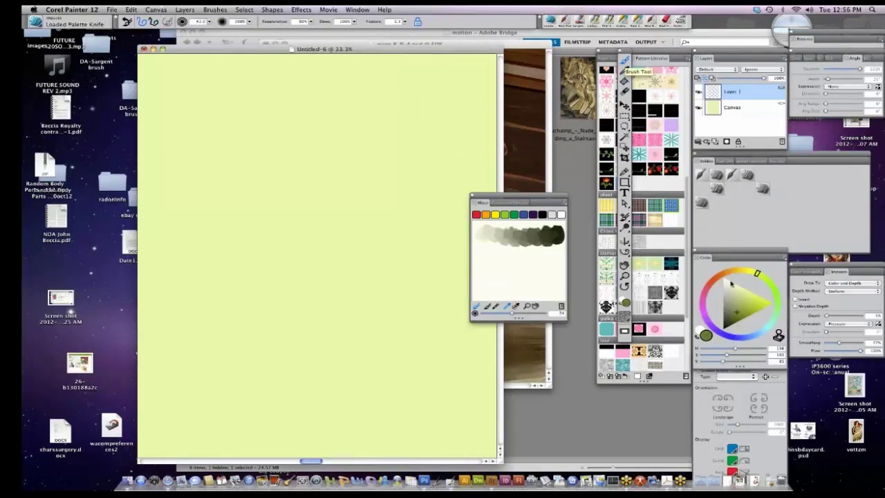
left_click(727, 271)
left_click(741, 312)
mouse_move(373, 268)
left_mouse_down()
mouse_move(339, 304)
mouse_move(395, 261)
mouse_move(363, 306)
mouse_move(373, 250)
mouse_move(333, 301)
mouse_move(398, 257)
left_mouse_up()
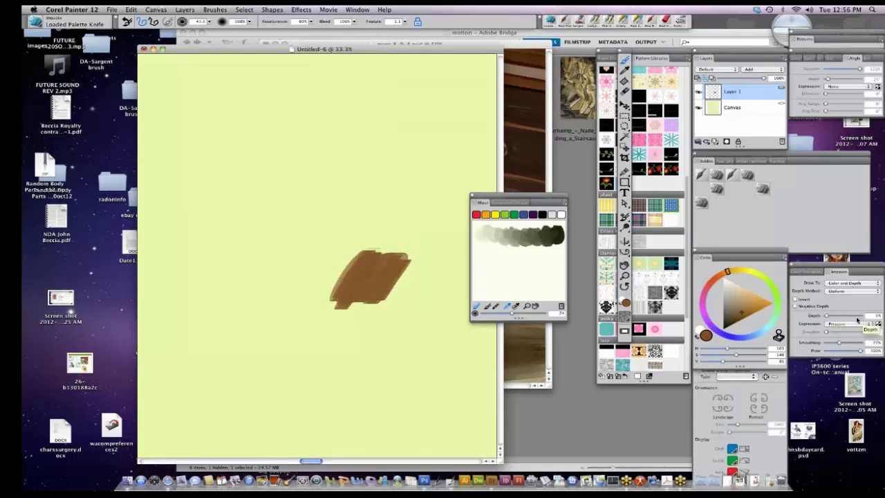
Choose Real Oils Smeary, raise its value variability, set Blend to 100%, and smear the brown patch's edges with brown and green.
left_click(731, 176)
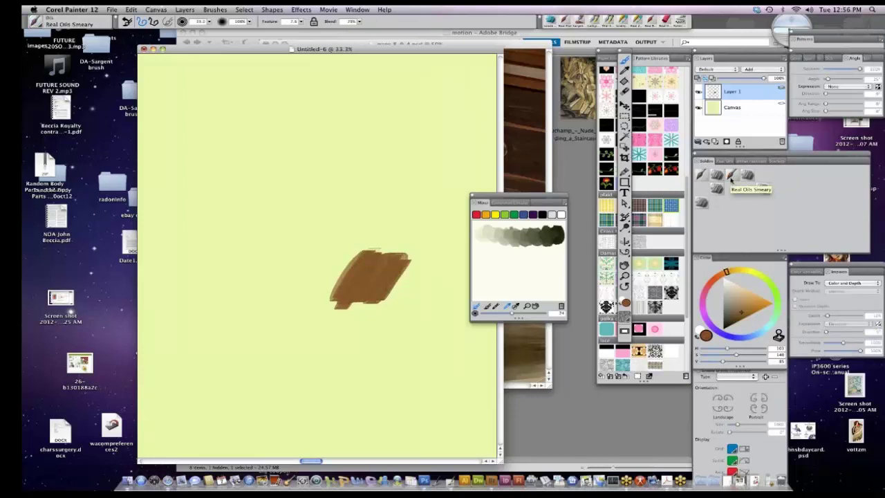
left_click(804, 271)
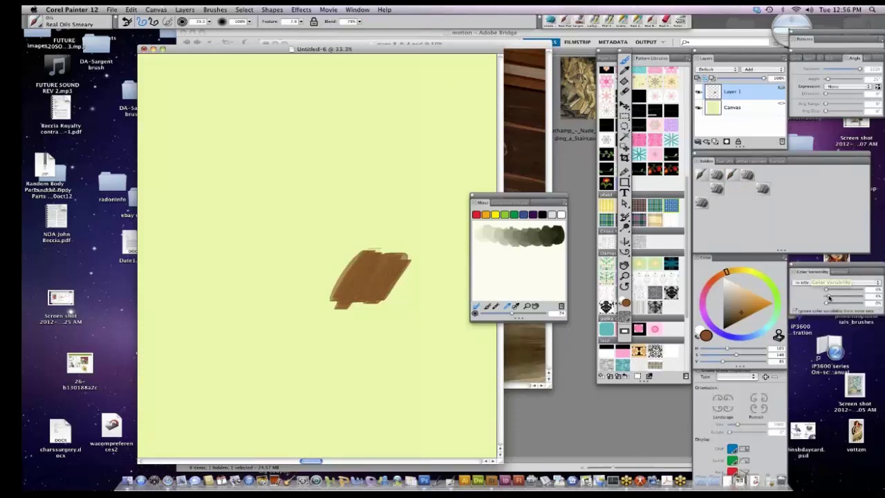
left_click_drag(827, 304, 834, 304)
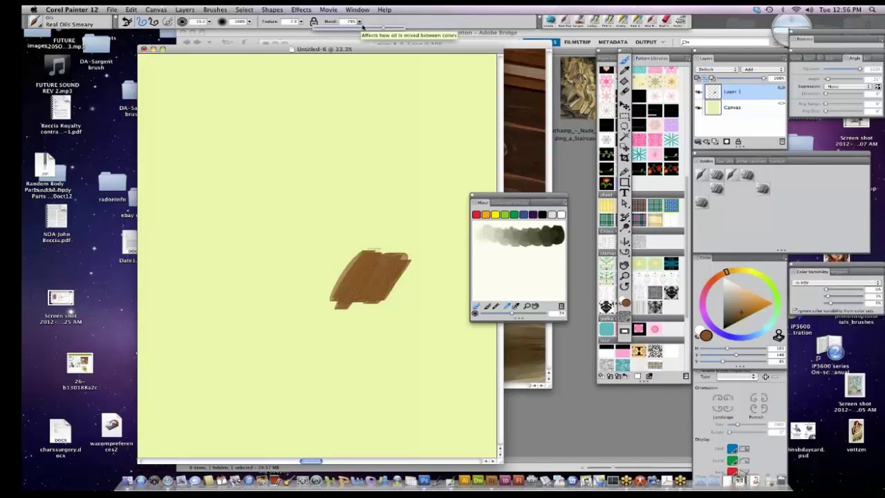
left_click_drag(359, 21, 411, 30)
mouse_move(371, 253)
left_mouse_down()
mouse_move(381, 247)
mouse_move(365, 259)
mouse_move(380, 238)
mouse_move(349, 268)
mouse_move(328, 314)
mouse_move(359, 298)
mouse_move(329, 322)
mouse_move(377, 304)
mouse_move(419, 258)
mouse_move(413, 243)
mouse_move(400, 257)
mouse_move(405, 246)
mouse_move(380, 256)
mouse_move(407, 243)
mouse_move(401, 237)
mouse_move(396, 247)
left_mouse_up()
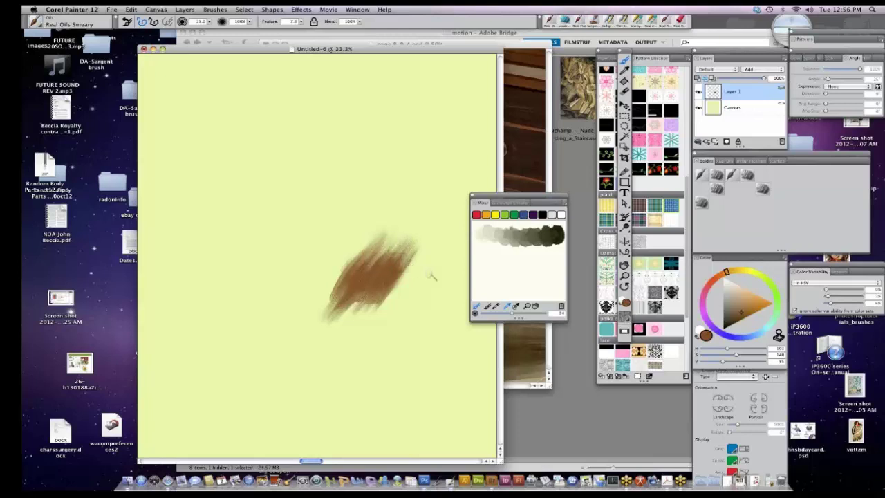
left_click(771, 283)
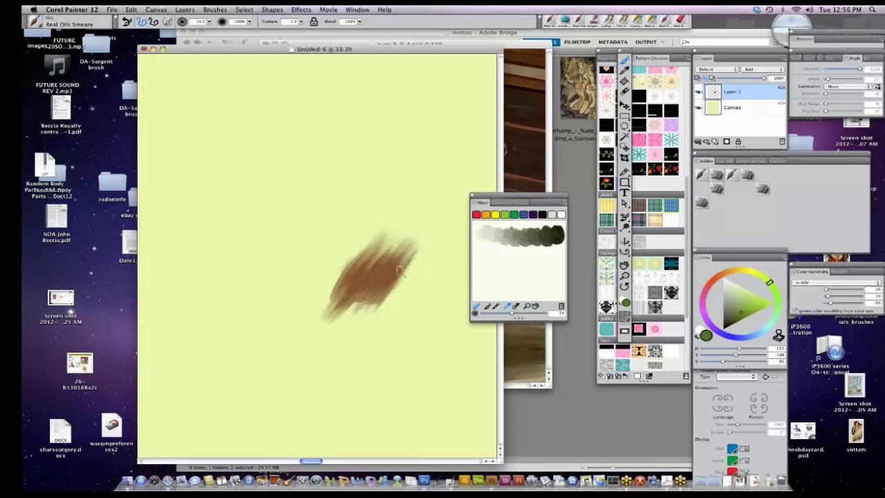
mouse_move(396, 260)
left_mouse_down()
mouse_move(379, 264)
mouse_move(388, 247)
mouse_move(382, 259)
left_mouse_up()
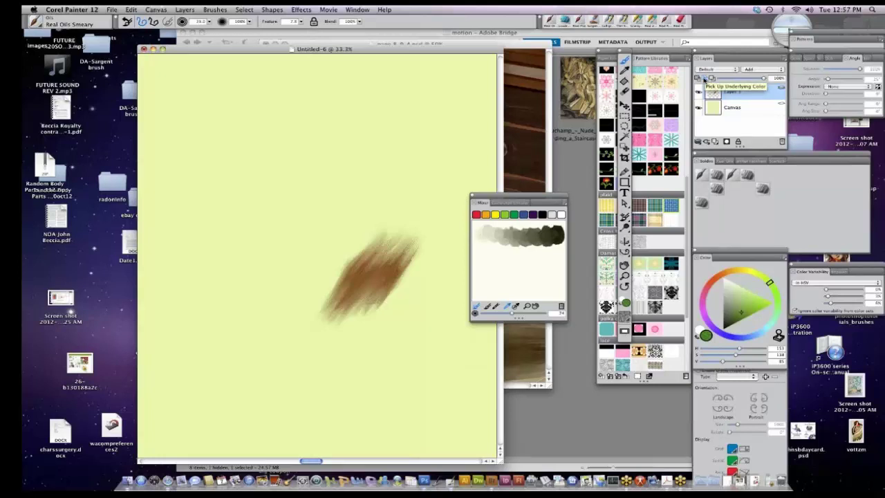
Choose the Real Round brush, paint a small green mark, raise the Feature value, and paint a bristly green patch beside it.
left_click(725, 161)
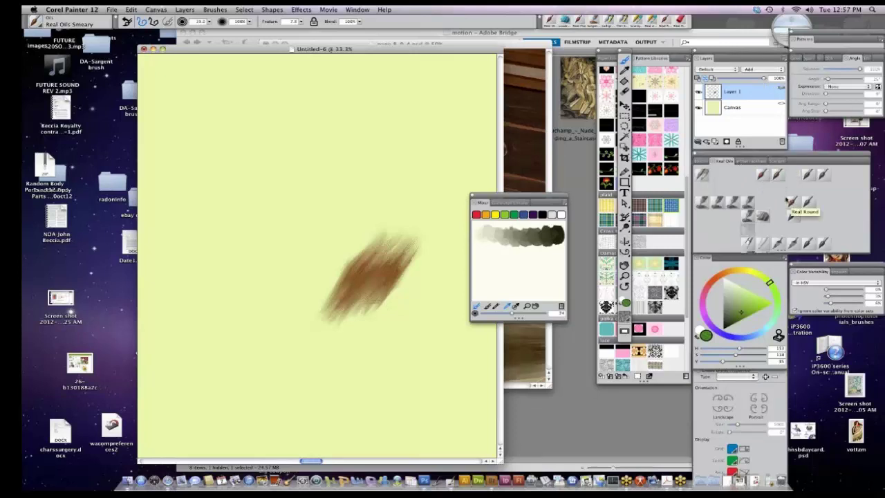
left_click(790, 201)
mouse_move(440, 125)
left_mouse_down()
mouse_move(446, 164)
mouse_move(446, 130)
left_mouse_up()
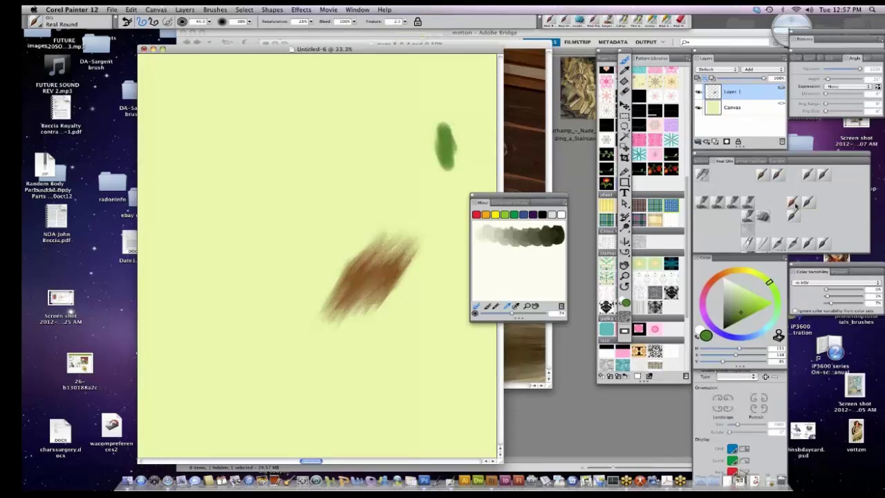
left_click(404, 24)
left_click_drag(392, 28, 385, 28)
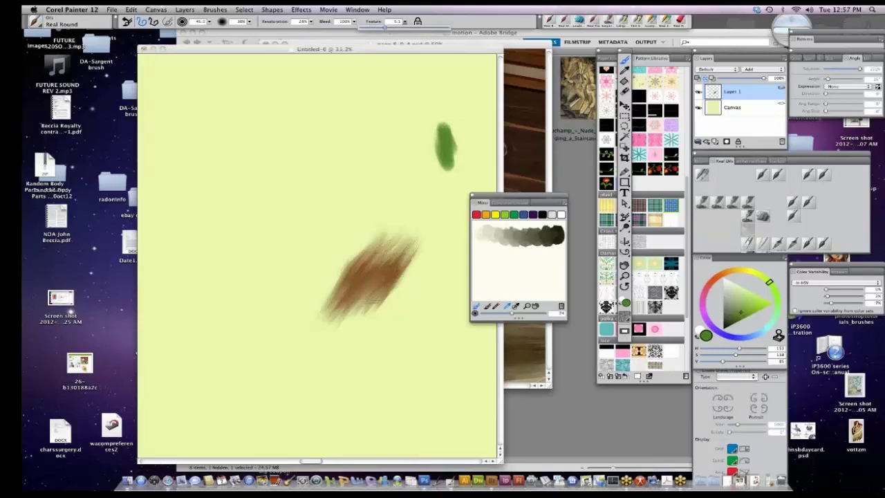
mouse_move(460, 114)
left_mouse_down()
mouse_move(467, 169)
mouse_move(471, 112)
mouse_move(473, 170)
mouse_move(483, 148)
left_mouse_up()
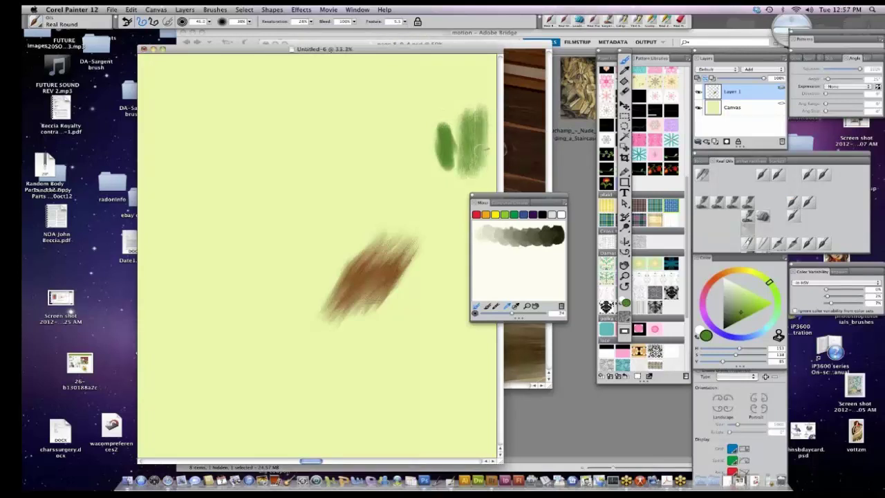
Raise the Real Round brush's color variability, pick a pale peach, and blend strokes into the lower end of the small green mark.
left_click_drag(826, 290, 834, 303)
left_click(723, 273)
left_click_drag(744, 298, 741, 289)
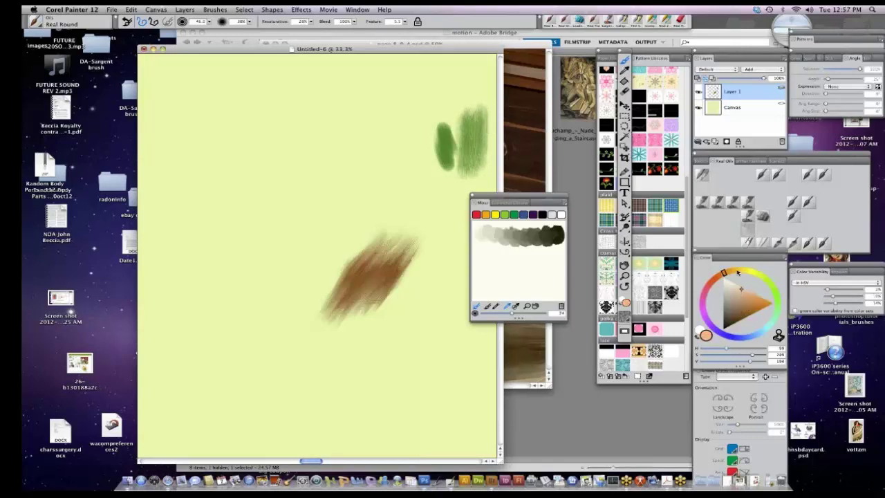
left_click(737, 272)
left_click(743, 290)
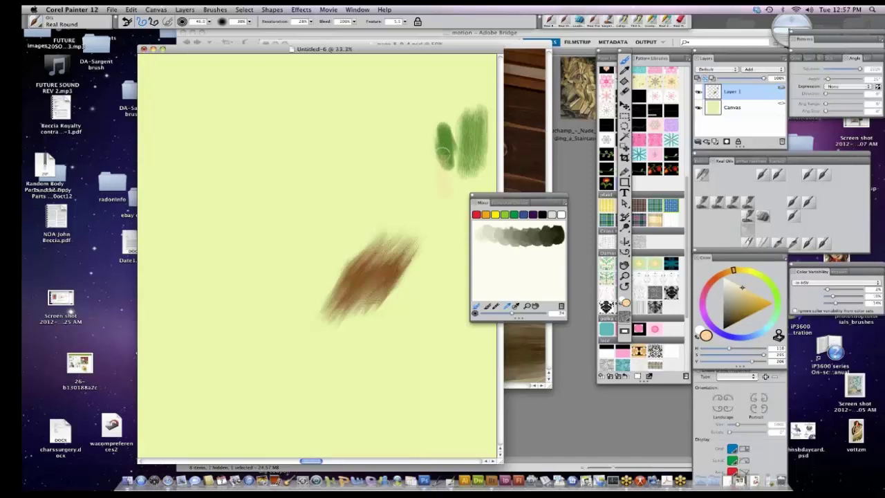
left_click_drag(442, 152, 460, 178)
Pick a golden brown and paint vertical Real Round strokes over the peach area below the green mark.
left_click_drag(740, 304, 738, 310)
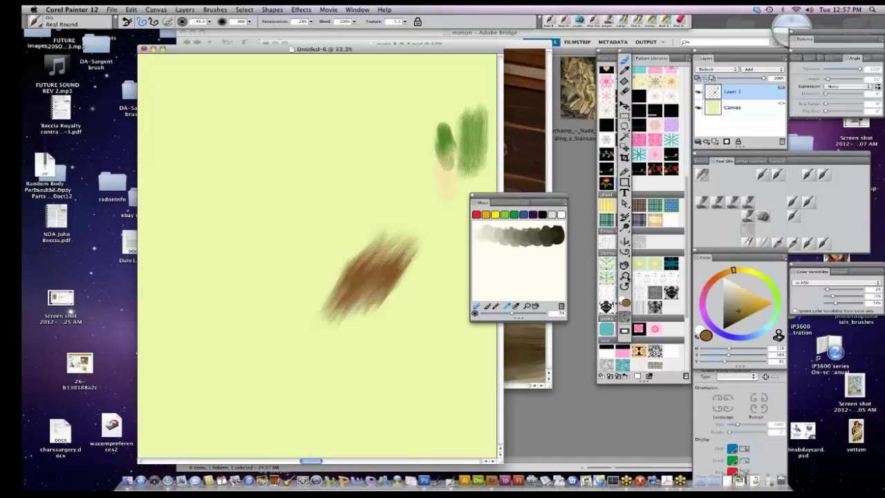
left_click(625, 276)
left_click(468, 167)
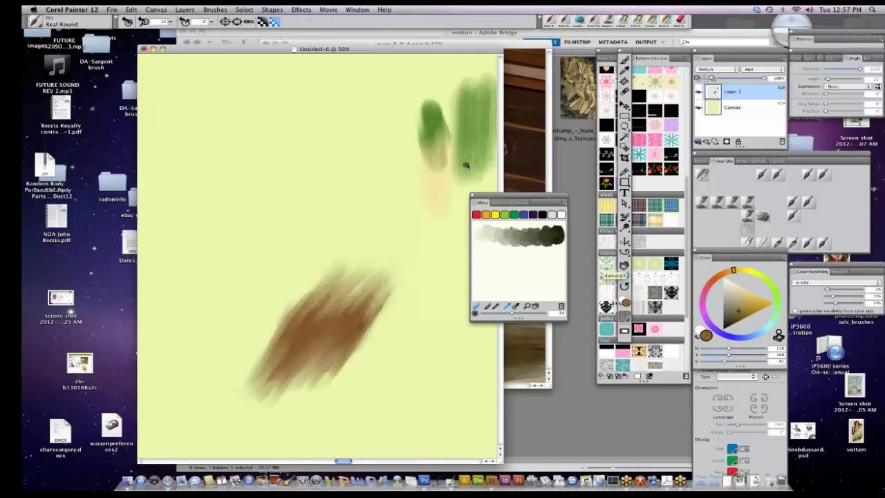
left_click(468, 167)
left_click(468, 167)
left_click(624, 60)
mouse_move(425, 179)
left_mouse_down()
mouse_move(433, 214)
mouse_move(441, 142)
mouse_move(445, 205)
mouse_move(403, 156)
mouse_move(428, 214)
left_mouse_up()
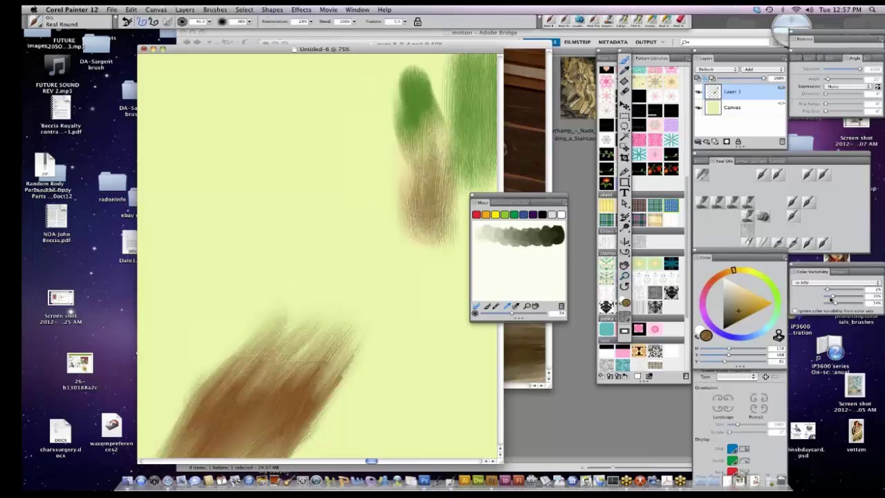
Adjust the Real Round brush's color variability and lower its Feature size while extending the brown patch below the green mark.
mouse_move(831, 297)
left_mouse_down()
mouse_move(843, 302)
mouse_move(830, 289)
left_mouse_up()
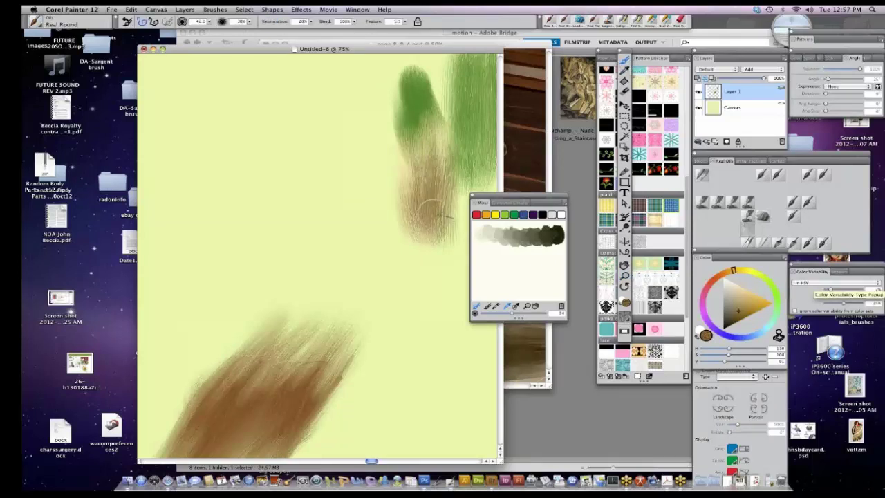
mouse_move(428, 209)
left_mouse_down()
mouse_move(429, 239)
mouse_move(434, 168)
mouse_move(433, 238)
mouse_move(402, 256)
mouse_move(405, 171)
mouse_move(396, 262)
mouse_move(395, 204)
mouse_move(409, 249)
mouse_move(407, 183)
mouse_move(414, 258)
mouse_move(421, 173)
mouse_move(423, 254)
mouse_move(424, 244)
mouse_move(437, 266)
mouse_move(441, 186)
mouse_move(449, 238)
left_mouse_up()
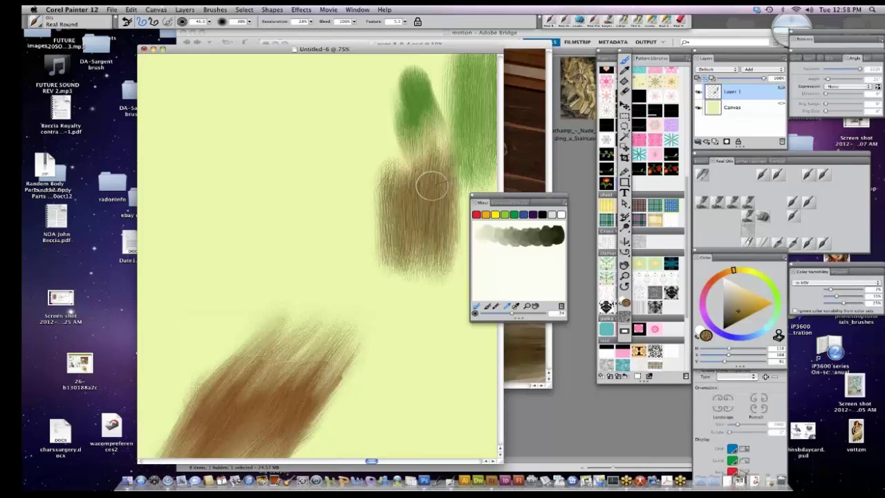
left_click(406, 22)
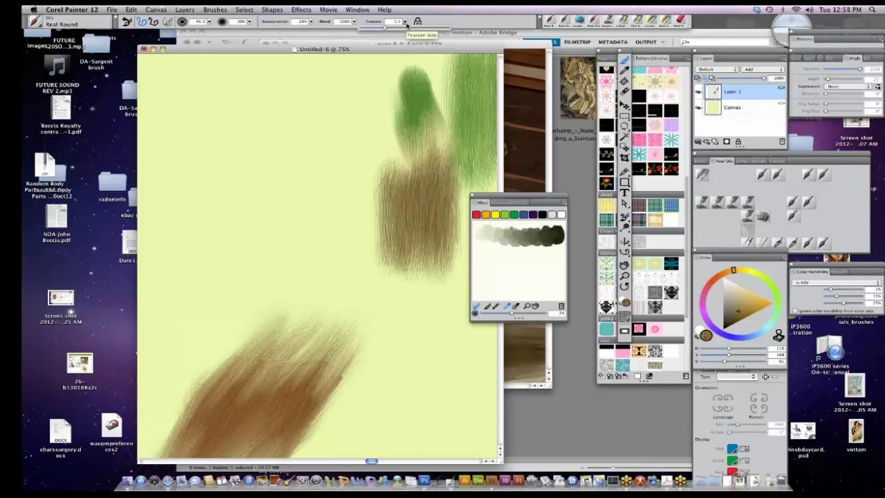
left_click(378, 27)
mouse_move(378, 215)
left_mouse_down()
mouse_move(377, 242)
mouse_move(381, 192)
mouse_move(359, 221)
mouse_move(380, 197)
mouse_move(380, 260)
left_mouse_up()
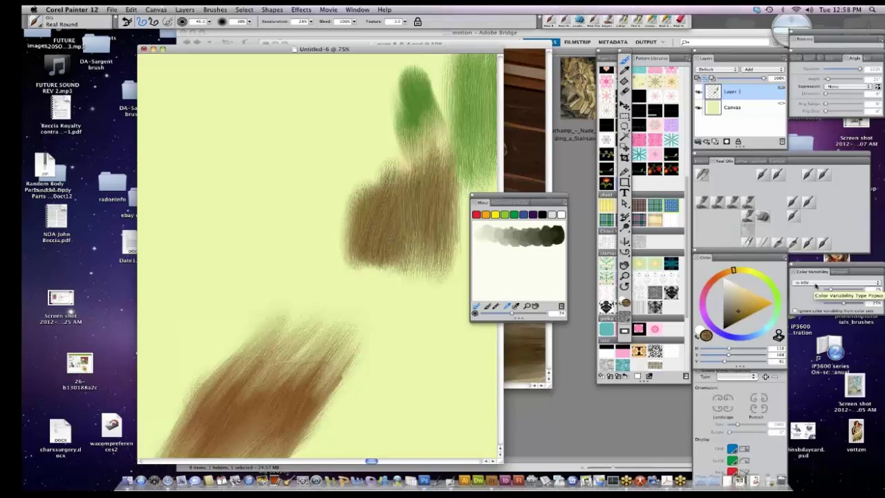
Switch to Adobe Bridge and preview the cat-and-mouse cartoon in the motion folder at full screen.
left_click(491, 478)
left_click(507, 90)
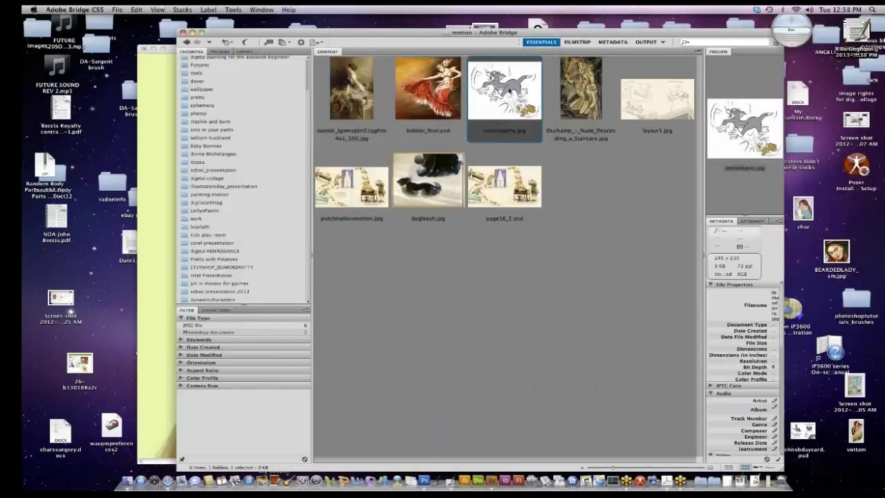
key("space")
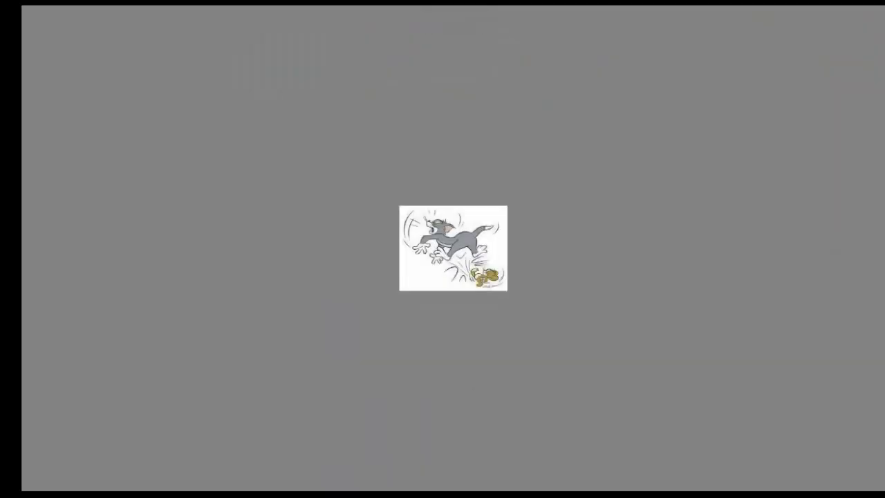
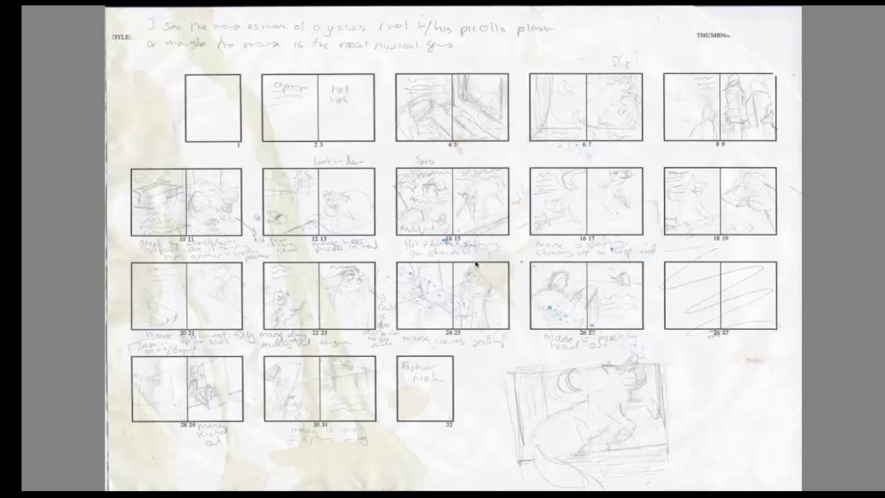
Close the full-screen preview, look into the perspective folder, and open the props folder inside dynamiccharacters.
key("Escape")
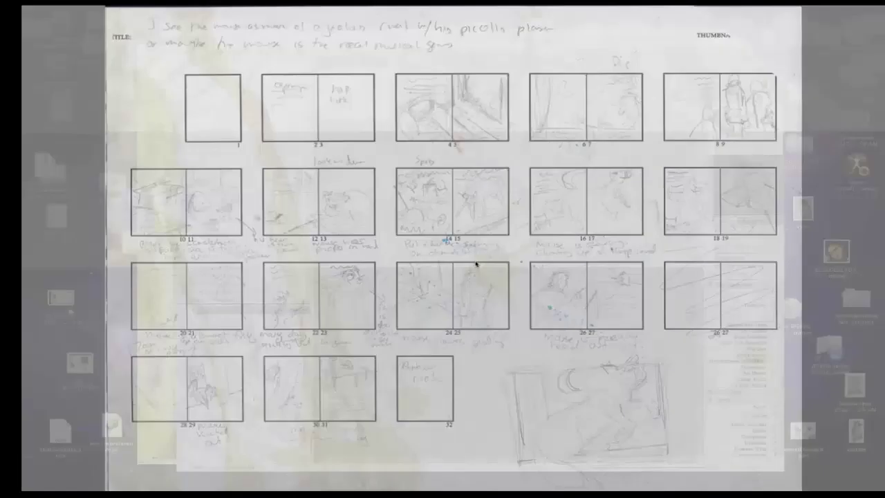
left_click(186, 43)
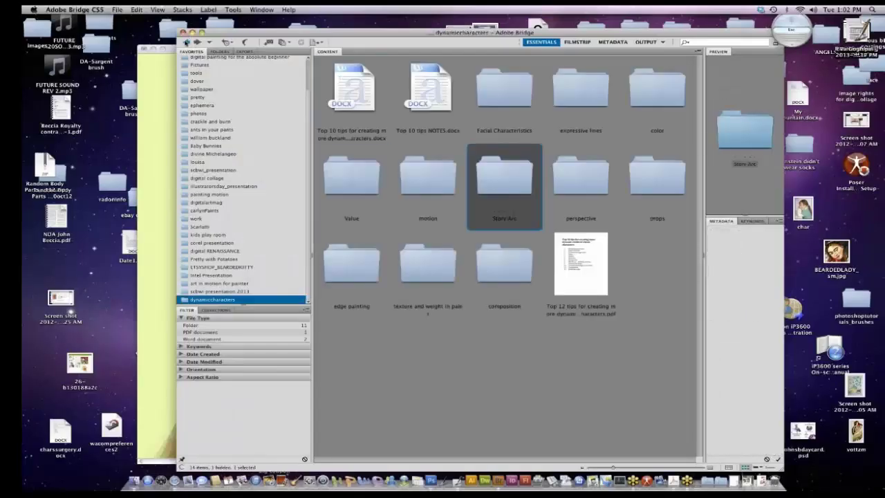
double_click(602, 191)
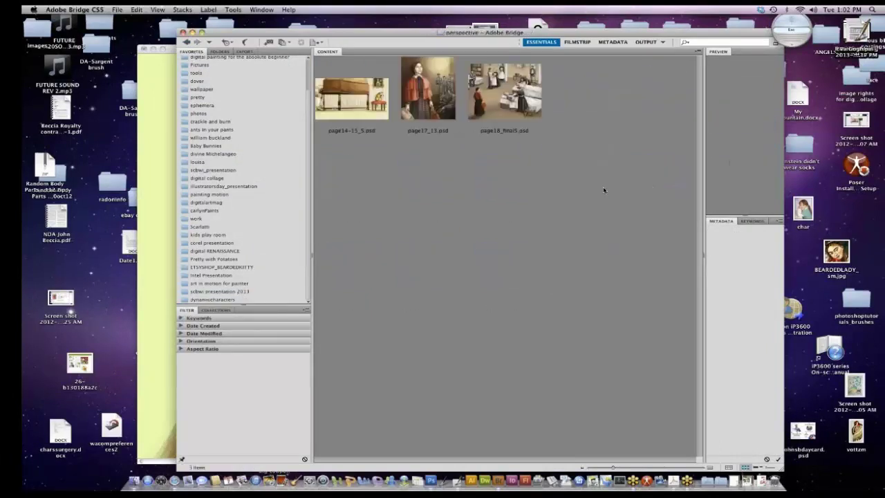
left_click(186, 42)
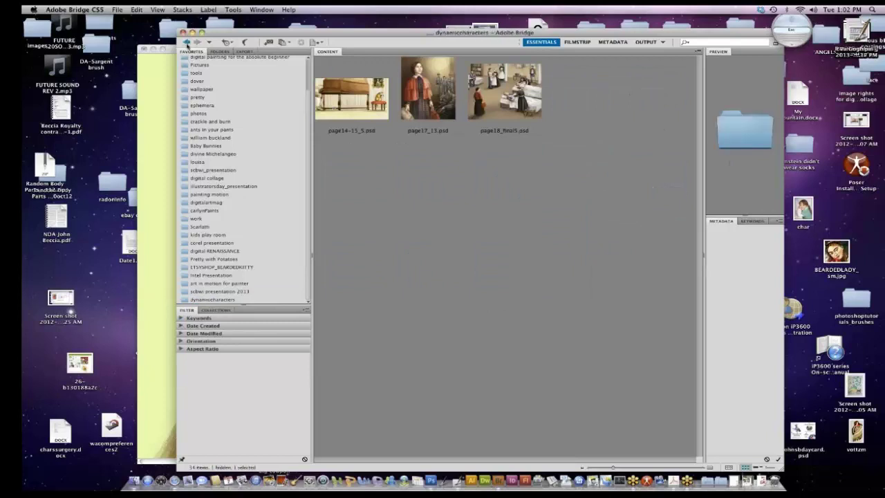
double_click(666, 190)
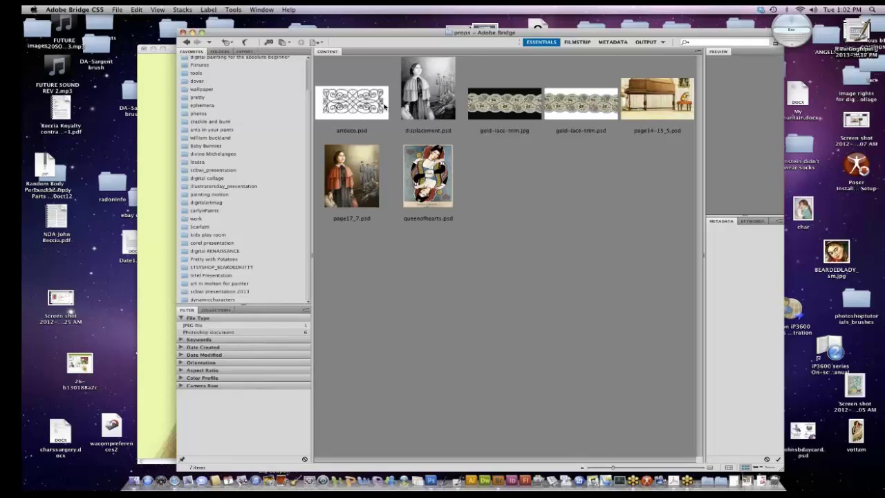
Open artdeco.psd in Corel Painter, enlarge its window, and make a rectangular selection around the whole ironwork ornament.
left_click_drag(382, 107, 430, 480)
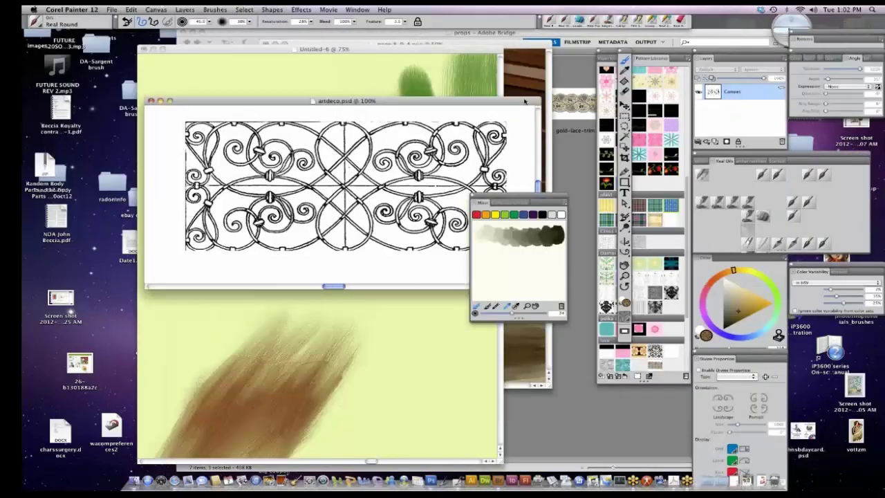
left_click_drag(542, 210, 561, 333)
left_click_drag(512, 282, 596, 331)
left_click(624, 116)
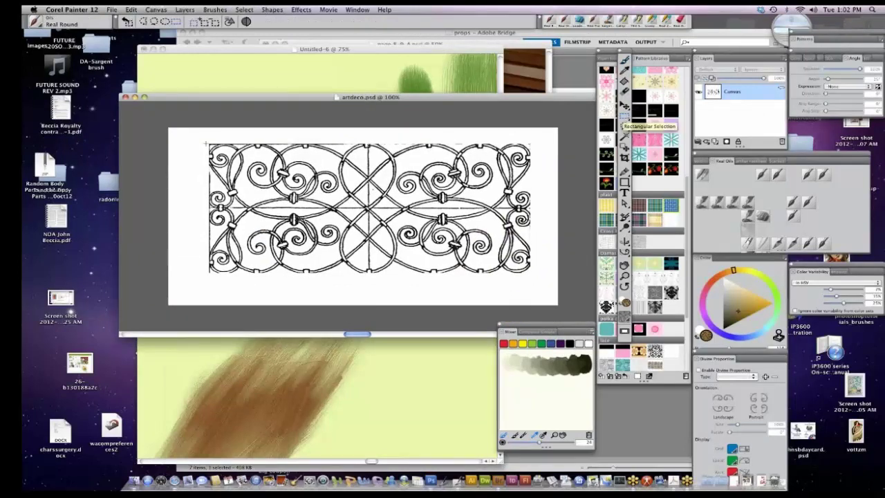
mouse_move(206, 143)
left_mouse_down()
mouse_move(427, 286)
mouse_move(534, 277)
left_mouse_up()
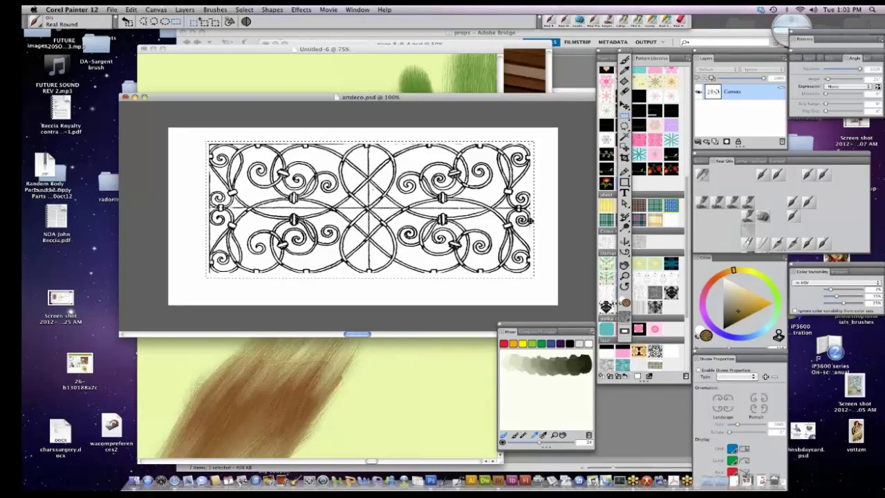
left_click(131, 10)
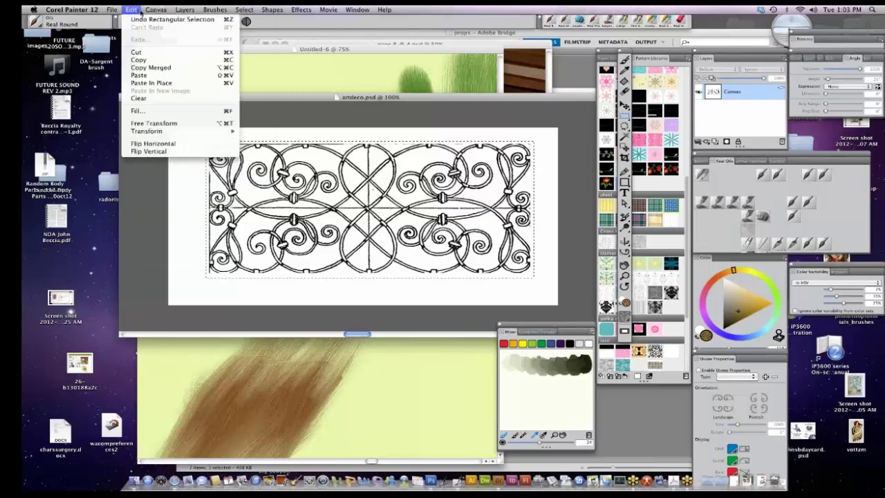
mouse_move(155, 11)
left_click(343, 102)
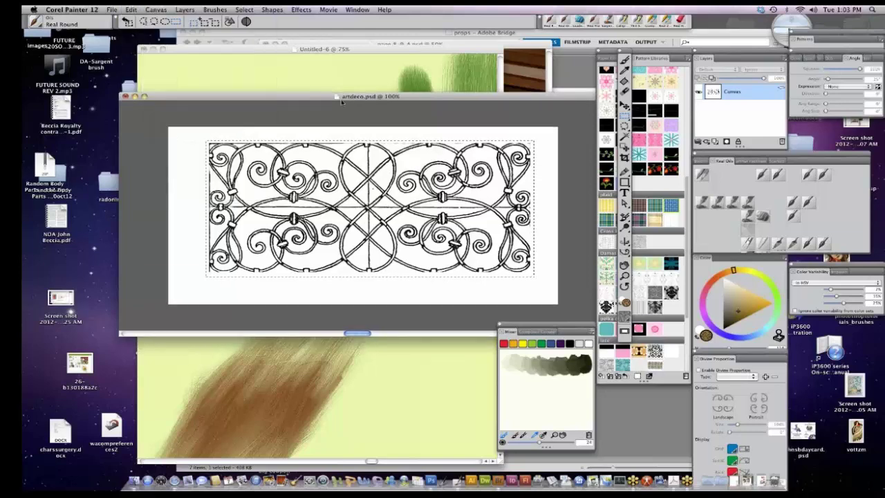
Expand the collapsed Patterns panel and place it just below the Angle settings.
double_click(811, 39)
left_click_drag(834, 40, 821, 129)
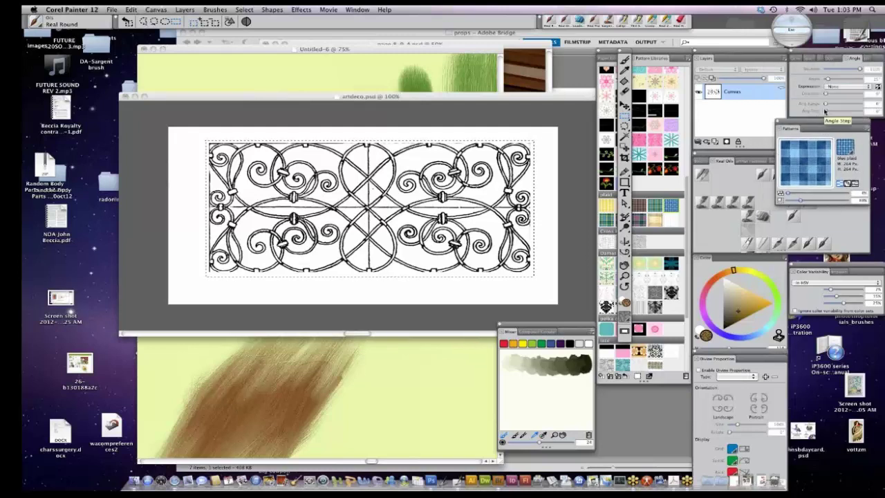
left_click(670, 52)
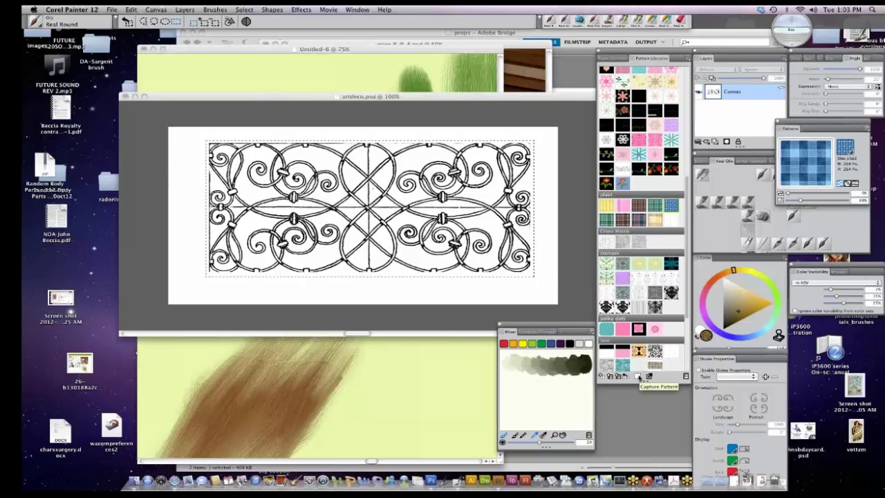
Capture the selected ironwork as a rectangular tile pattern named "art deco".
left_click(640, 376)
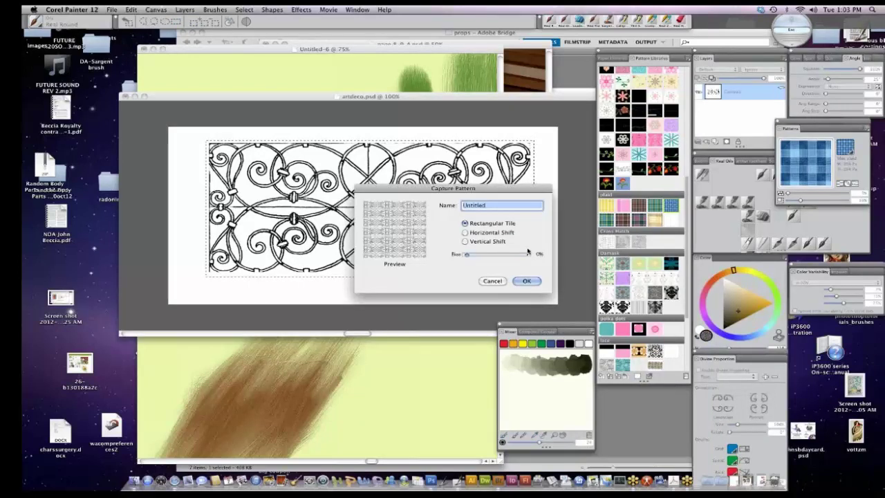
type("art")
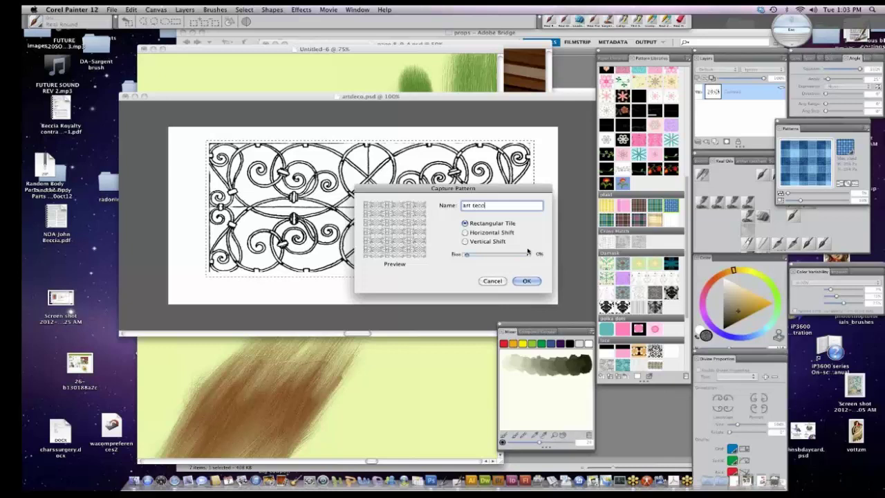
type(" decp")
key("BackSpace")
type("o")
left_click(527, 281)
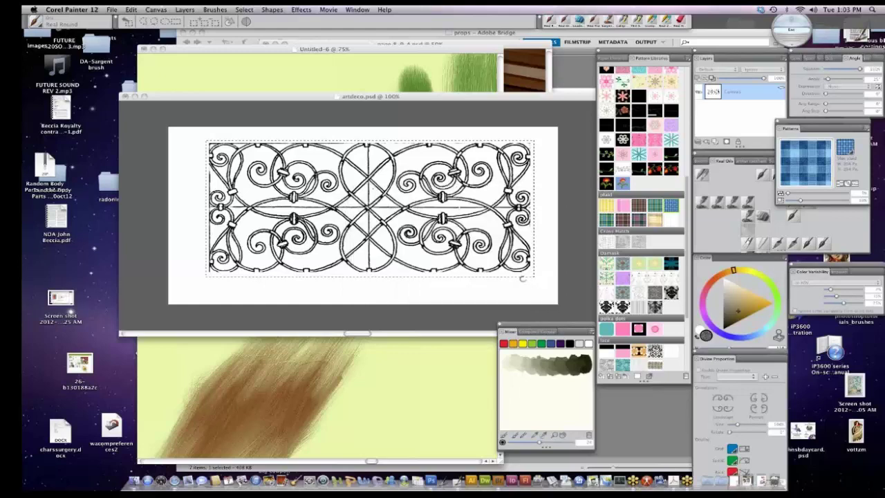
Create a new blank document with the default settings.
left_click(110, 10)
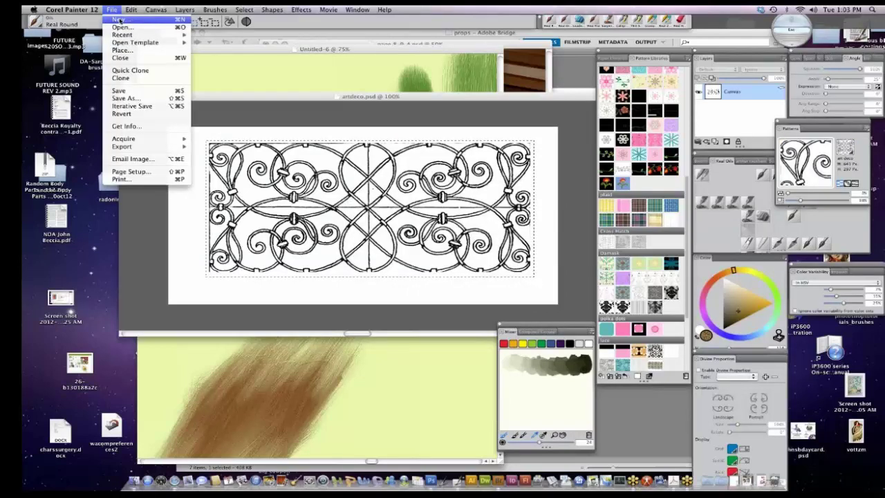
left_click(117, 20)
left_click(546, 209)
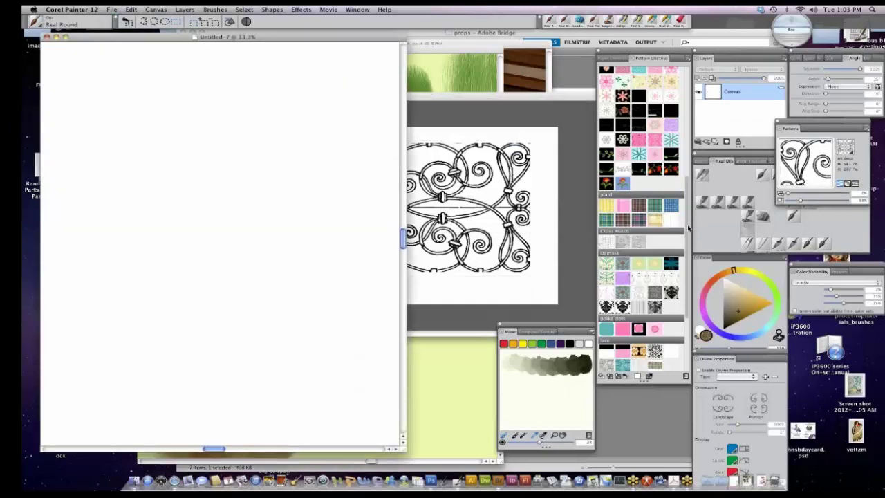
Browse the pattern libraries and select the leopard pattern in Painter Patterns.
mouse_move(687, 225)
left_mouse_down()
mouse_move(687, 278)
mouse_move(693, 222)
left_mouse_up()
left_click(675, 220)
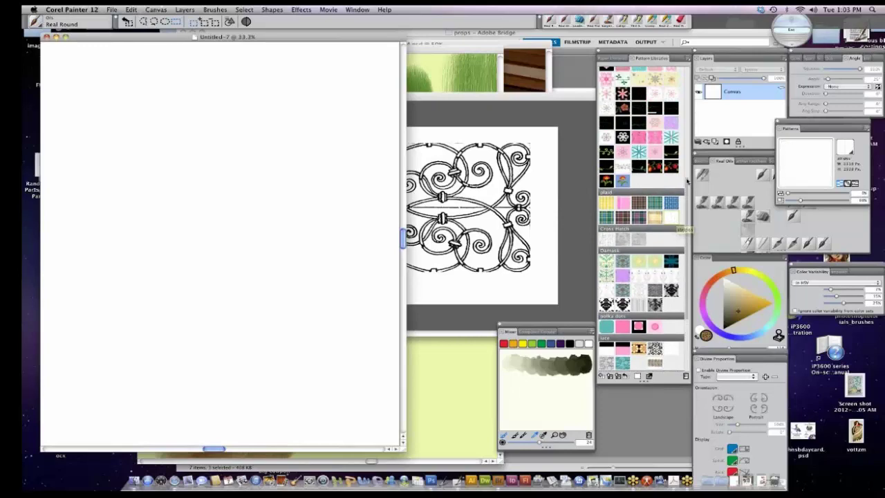
mouse_move(687, 181)
left_mouse_down()
mouse_move(689, 69)
mouse_move(686, 318)
mouse_move(688, 134)
left_mouse_up()
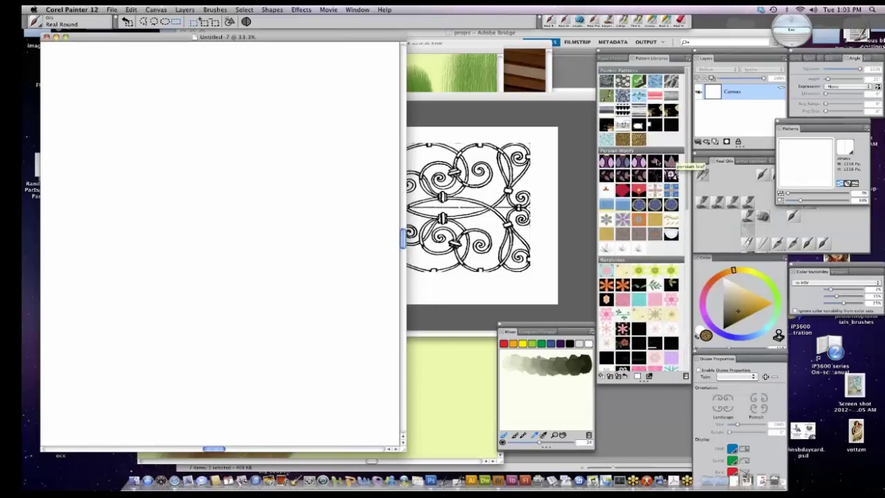
left_click(638, 139)
Return to artdeco.psd and capture the ironwork again as a rectangular tile pattern named "art deco2".
left_click(553, 99)
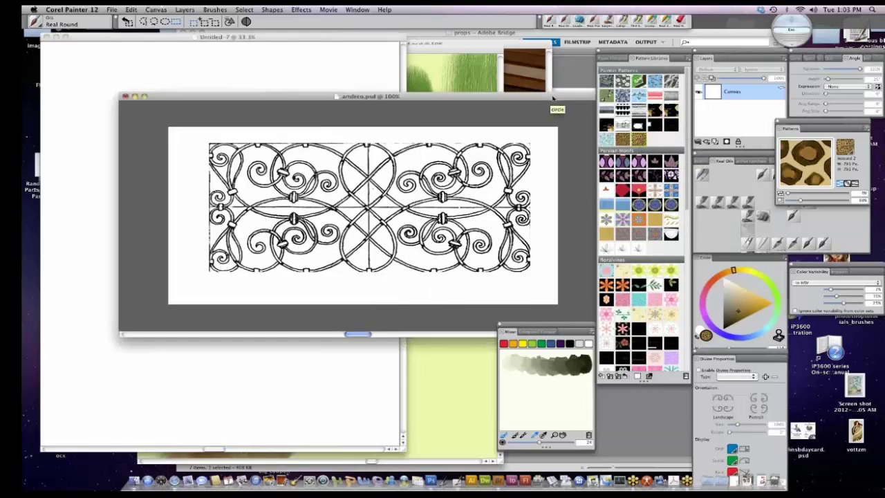
left_click(638, 376)
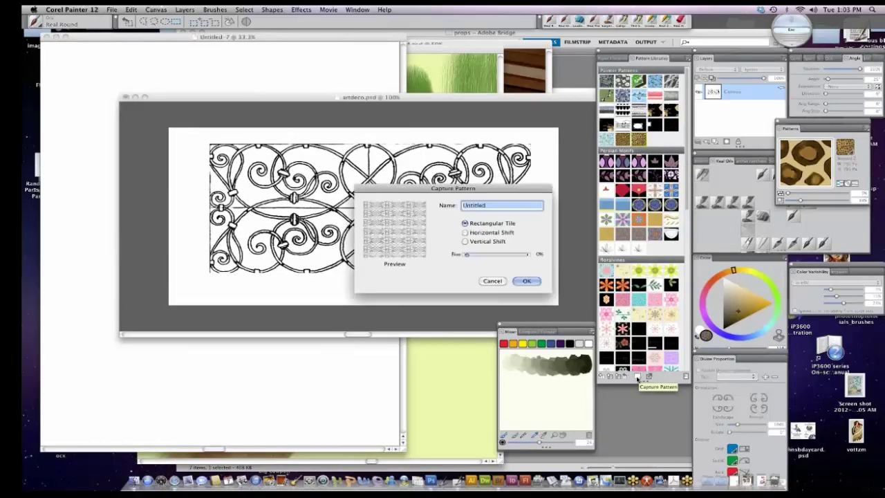
type("art deco2")
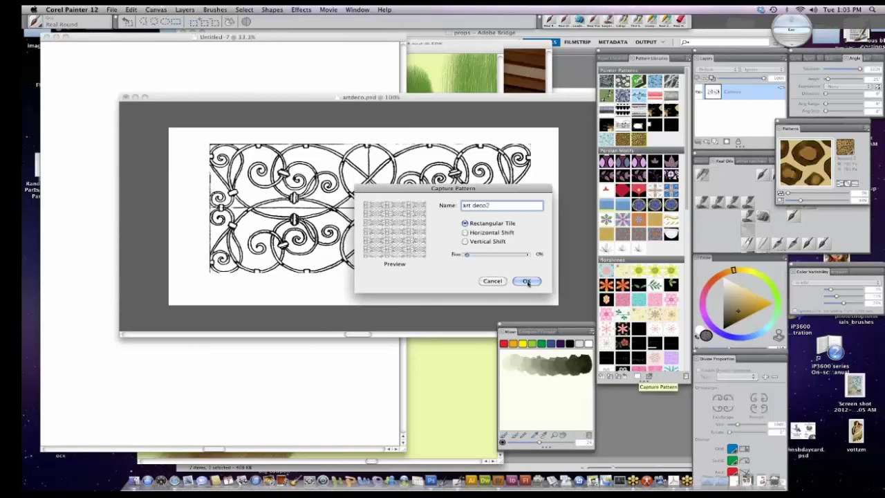
left_click(525, 281)
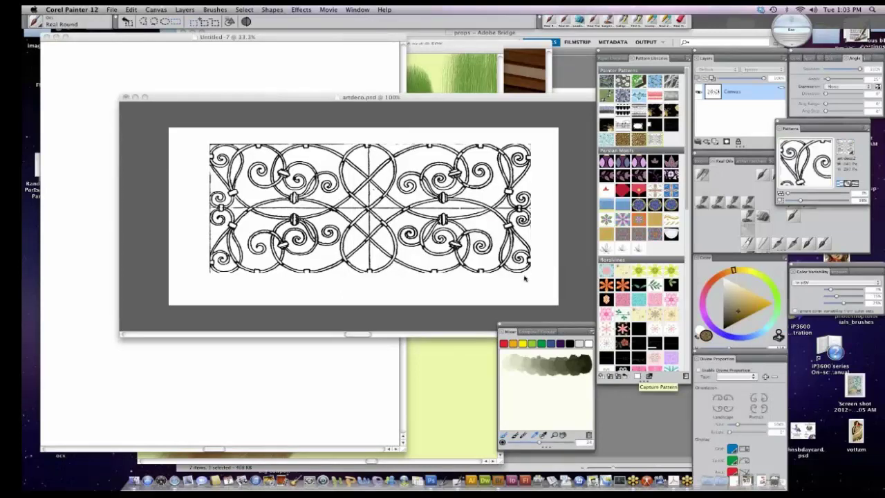
Bring the blank document forward, choose the Pattern Pen Masked brush, and paint a long S-shaped stroke with the art deco2 pattern.
left_click(276, 36)
left_click_drag(277, 36, 325, 43)
left_click(42, 21)
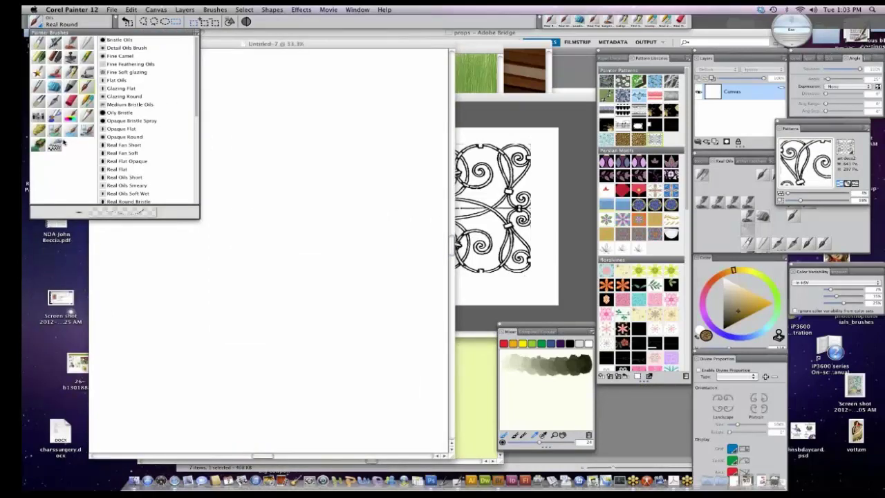
left_click(61, 141)
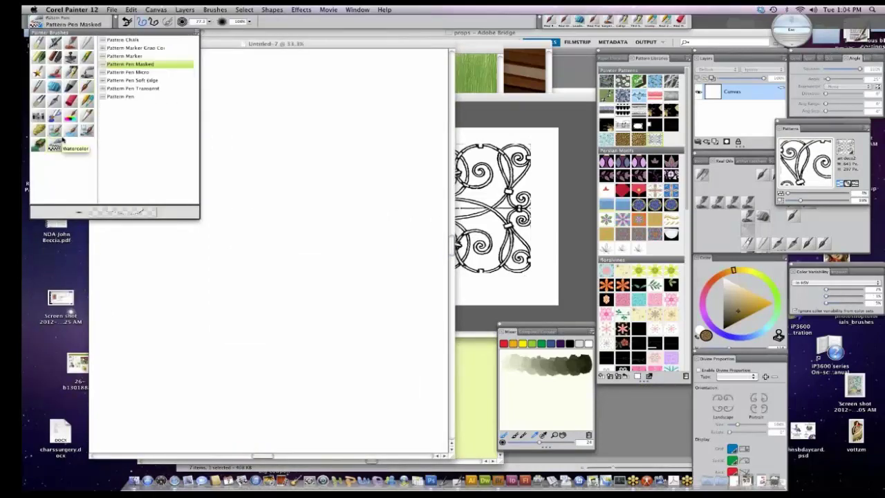
left_click(283, 43)
mouse_move(152, 313)
left_mouse_down()
mouse_move(170, 253)
mouse_move(226, 196)
mouse_move(317, 175)
mouse_move(345, 181)
mouse_move(381, 209)
mouse_move(383, 244)
mouse_move(287, 291)
mouse_move(276, 310)
mouse_move(316, 336)
mouse_move(384, 307)
left_mouse_up()
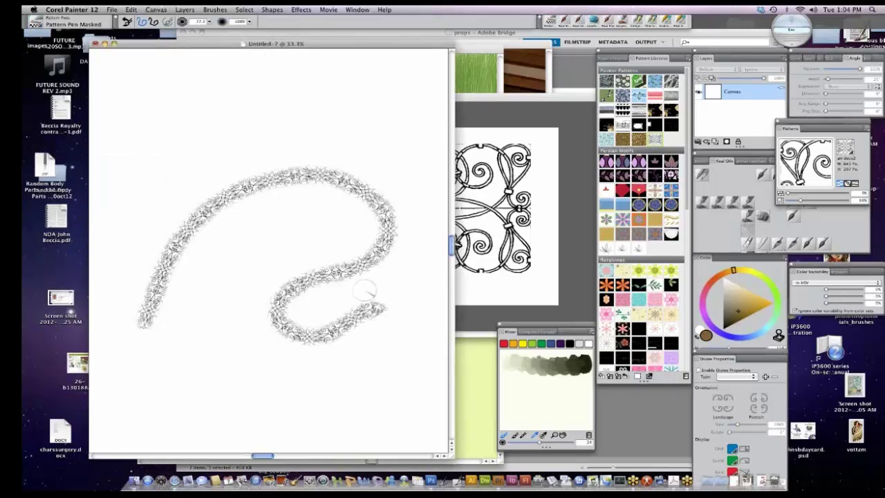
Choose the Pattern Marker brush and paint two winding art deco2 strokes above and below the existing one, enlarging the brush for the second.
left_click(41, 28)
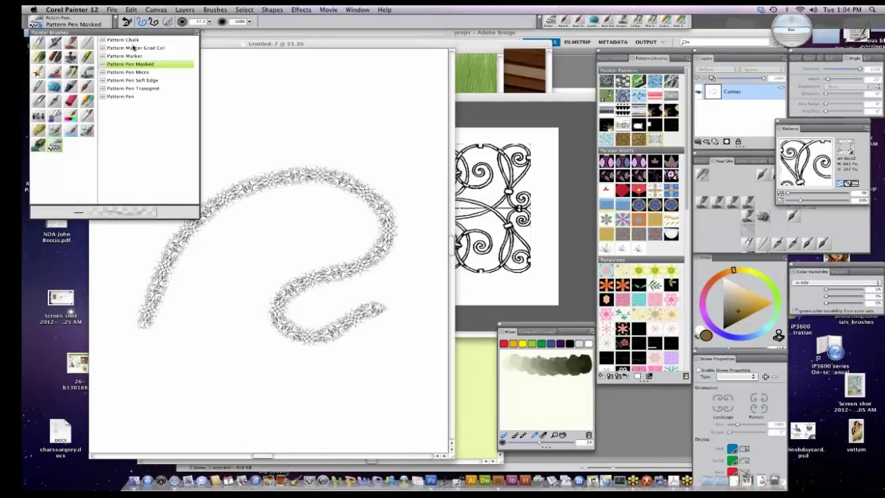
left_click(135, 56)
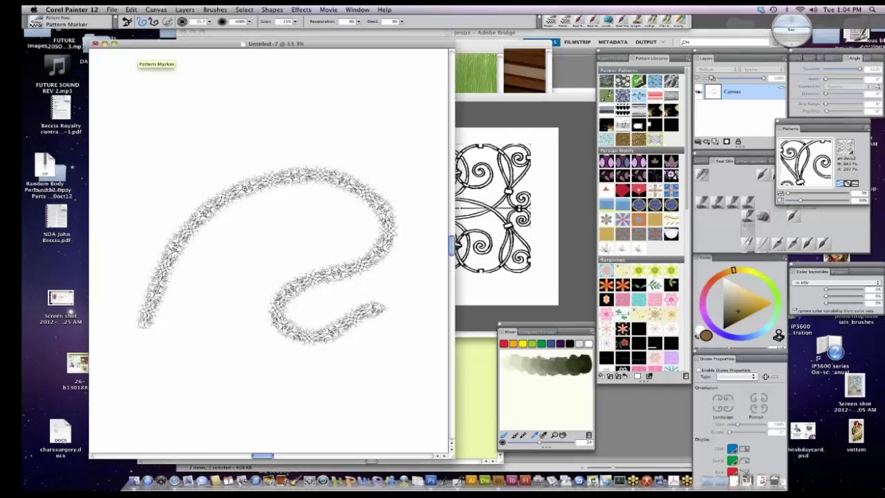
key("]")
key("]")
mouse_move(116, 195)
left_mouse_down()
mouse_move(158, 142)
mouse_move(258, 110)
mouse_move(292, 113)
mouse_move(358, 145)
mouse_move(388, 137)
mouse_move(417, 145)
mouse_move(423, 168)
mouse_move(412, 289)
left_mouse_up()
key("bracketright")
key("bracketright")
key("bracketright")
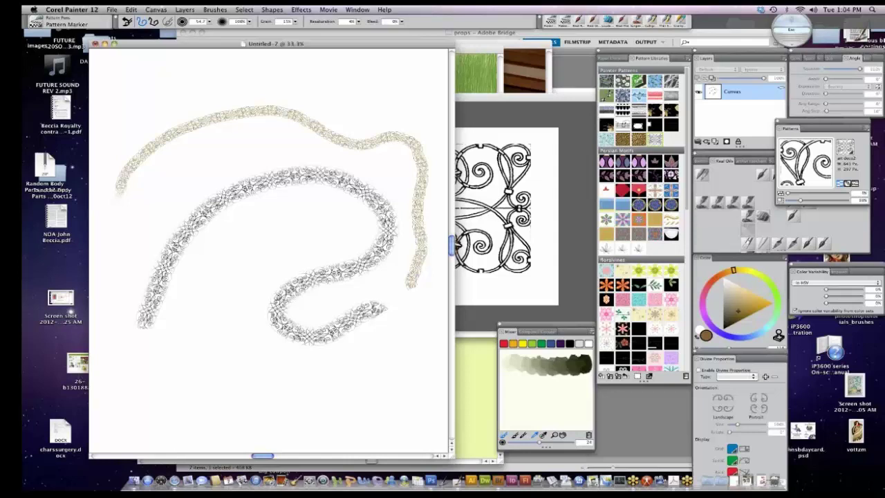
mouse_move(135, 403)
left_mouse_down()
mouse_move(148, 389)
mouse_move(224, 365)
mouse_move(304, 379)
mouse_move(390, 340)
mouse_move(425, 361)
mouse_move(389, 396)
mouse_move(349, 399)
mouse_move(343, 413)
left_mouse_up()
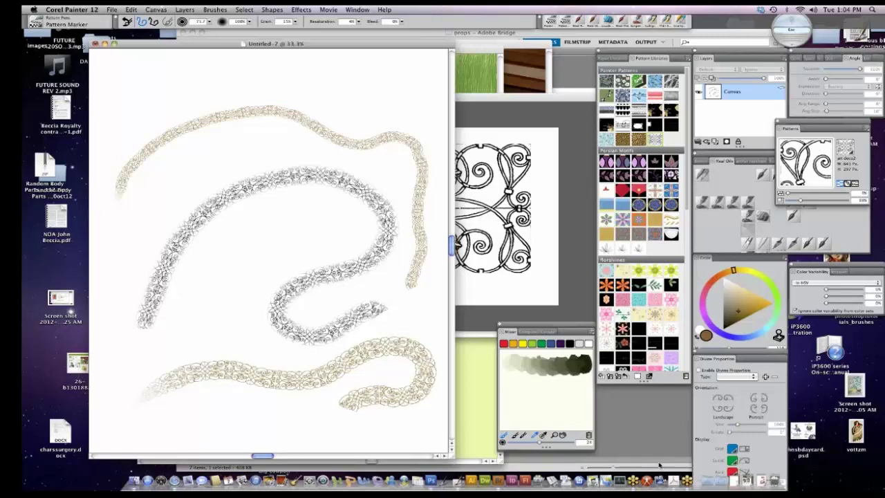
Switch to Adobe Bridge, open gold-lace-trim.psd in Corel Painter, and enlarge its window to show the whole lace strip.
left_click(498, 479)
left_click_drag(580, 104, 436, 479)
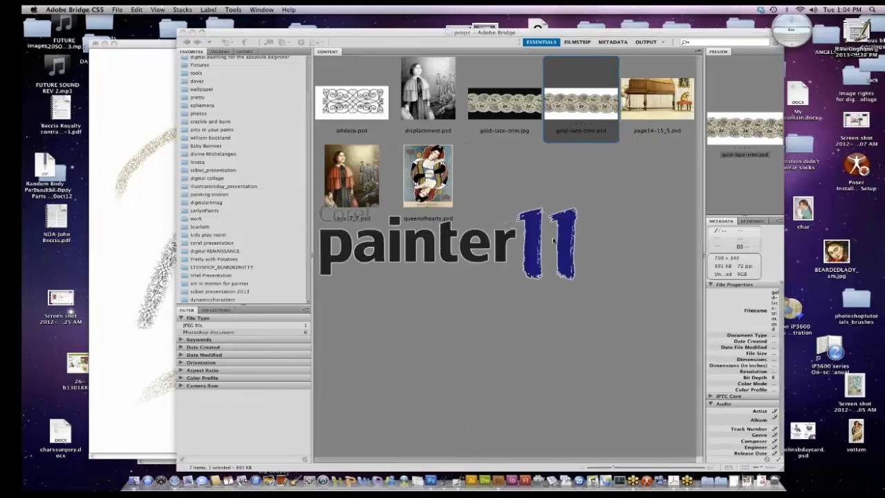
left_click(604, 115)
left_click_drag(604, 117, 456, 480)
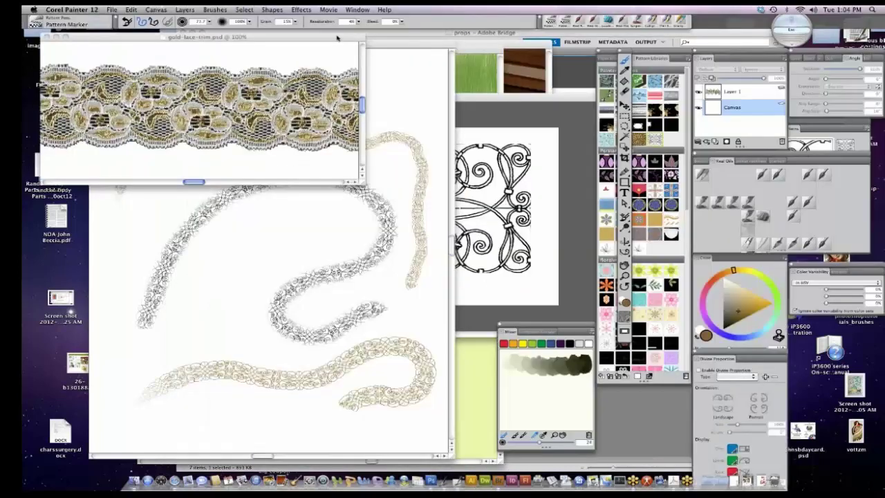
mouse_move(336, 38)
left_mouse_down()
mouse_move(421, 85)
mouse_move(491, 99)
left_mouse_up()
mouse_move(520, 247)
left_mouse_down()
mouse_move(534, 261)
mouse_move(579, 263)
mouse_move(599, 311)
left_mouse_up()
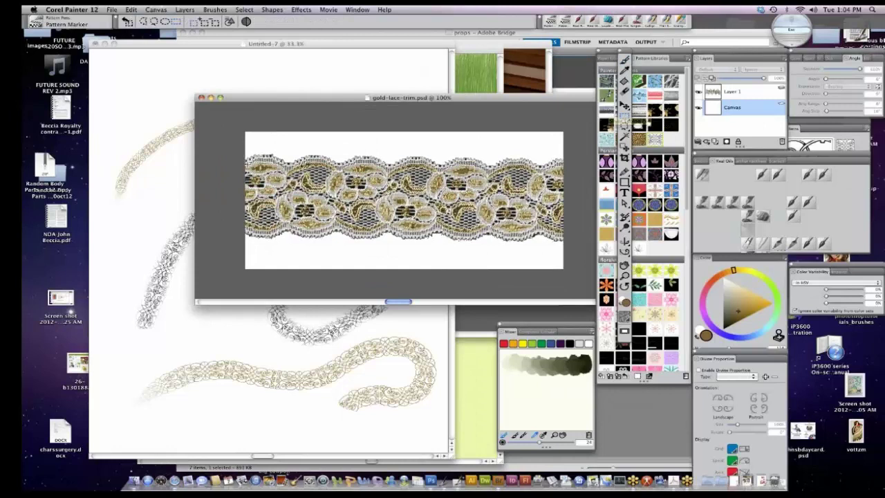
Select the entire gold lace image and capture it as a rectangular tile pattern named "lace gold".
left_click_drag(243, 151, 559, 243)
key("super+d")
left_click_drag(243, 130, 648, 282)
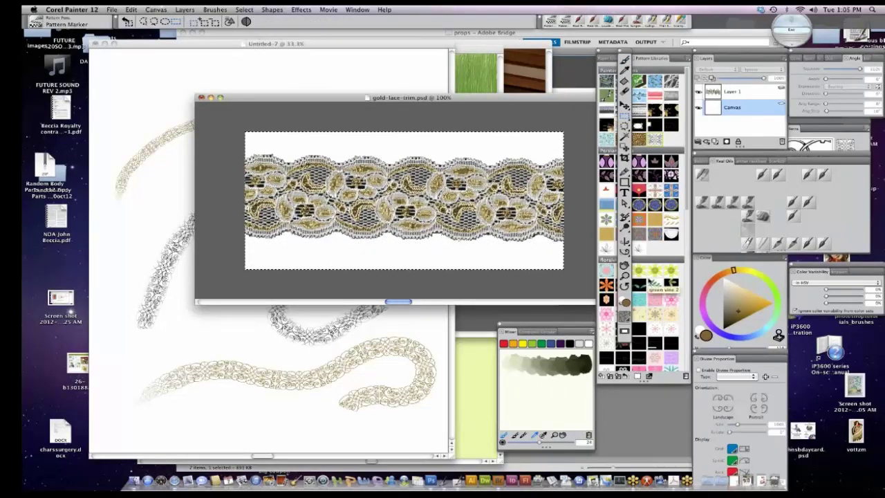
left_click(640, 379)
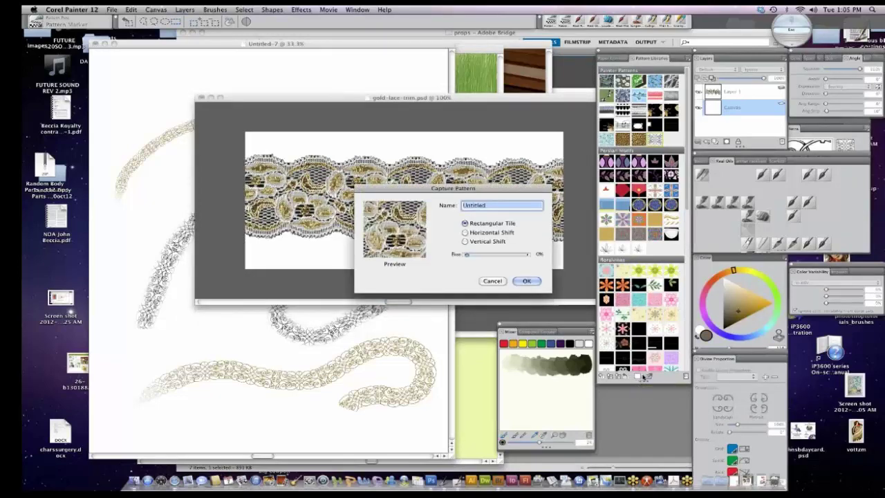
type("lace gold")
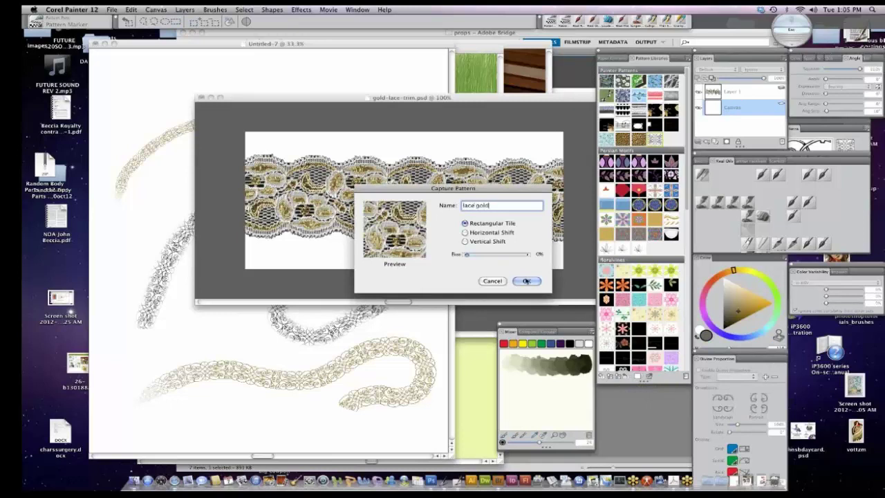
key("Return")
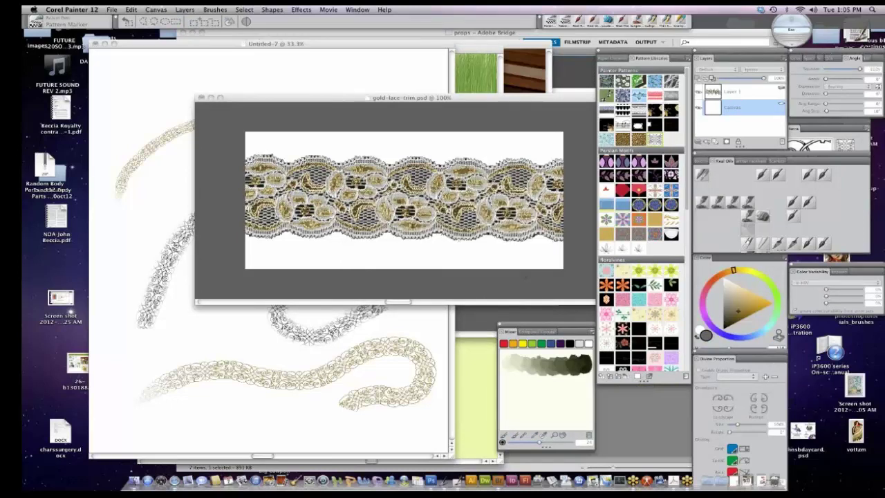
key("super+a")
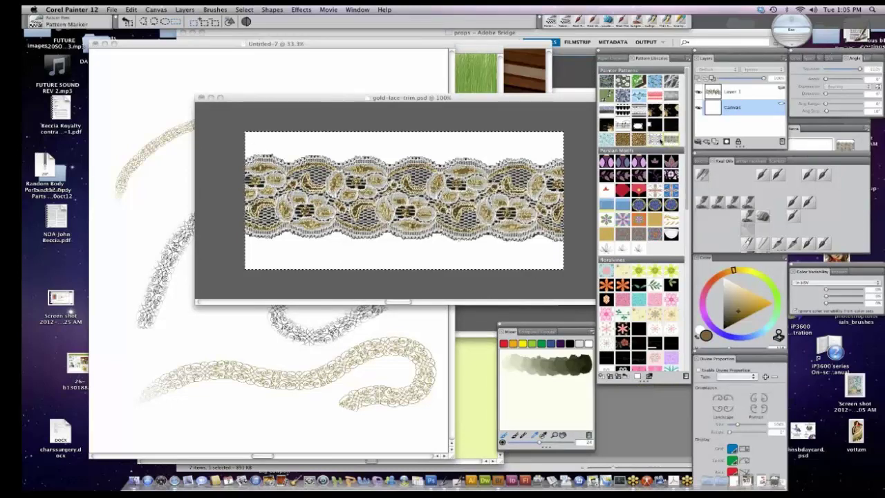
Bring the practice document with the art deco strokes forward and paint a short Pattern Marker stroke with the lace gold pattern.
left_click(296, 45)
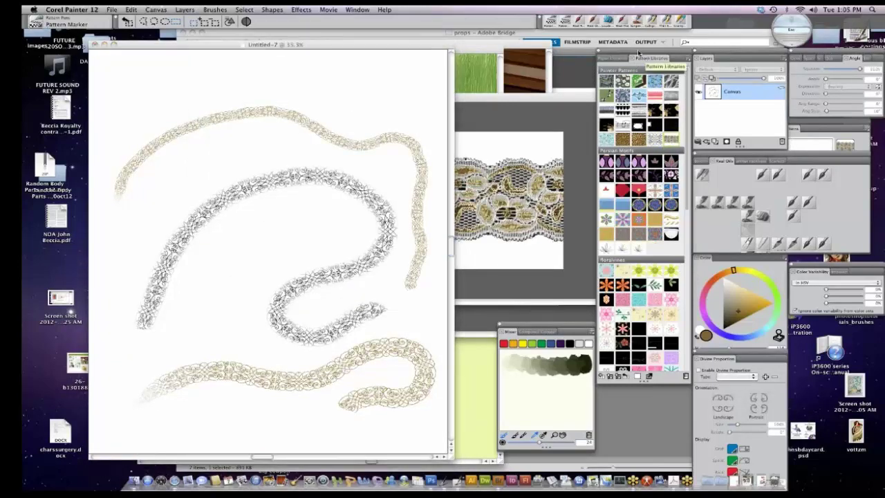
left_click_drag(644, 53, 544, 139)
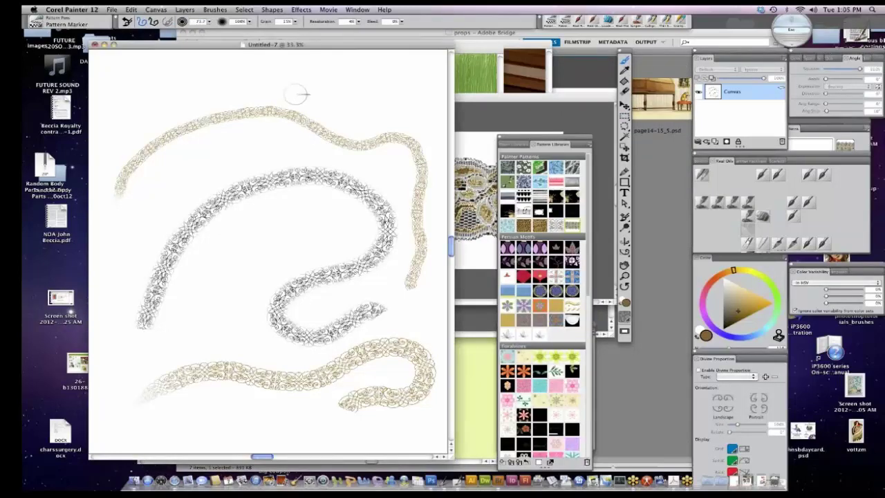
left_click_drag(131, 107, 246, 79)
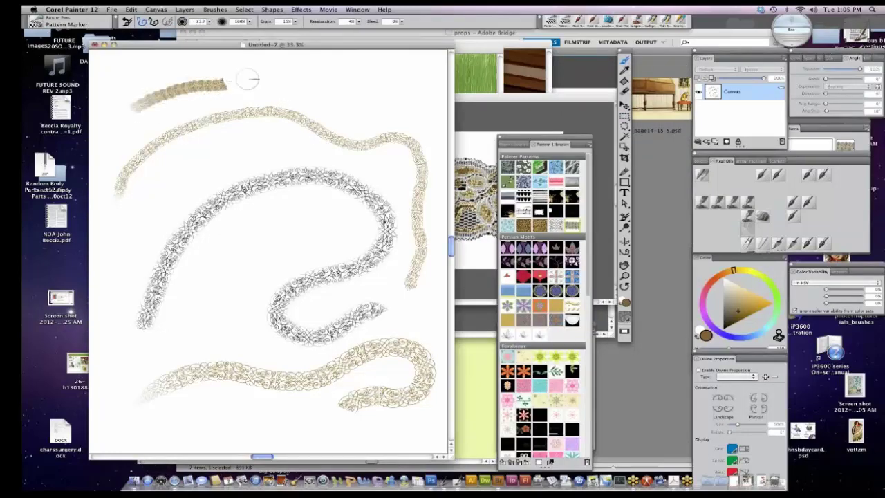
Switch to the Pattern Pen Masked brush and paint a long winding lace gold stroke beside the short one.
key("m")
left_click(246, 85)
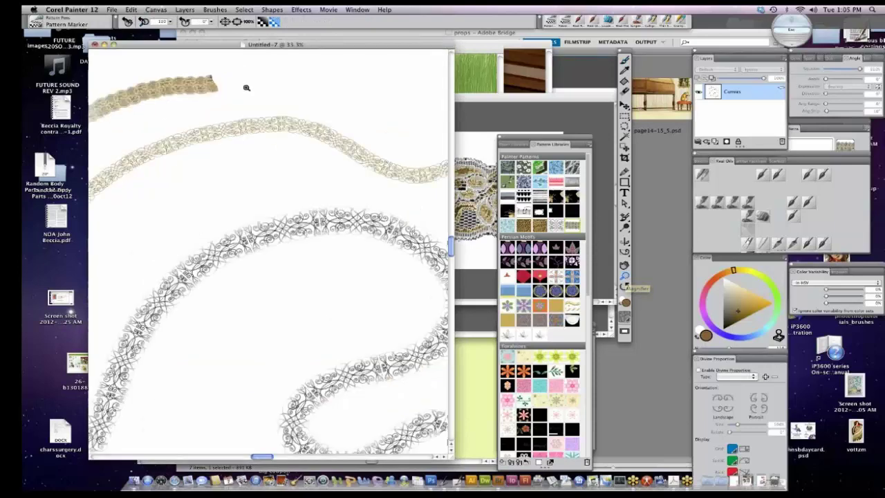
left_click(245, 85)
left_click(618, 63)
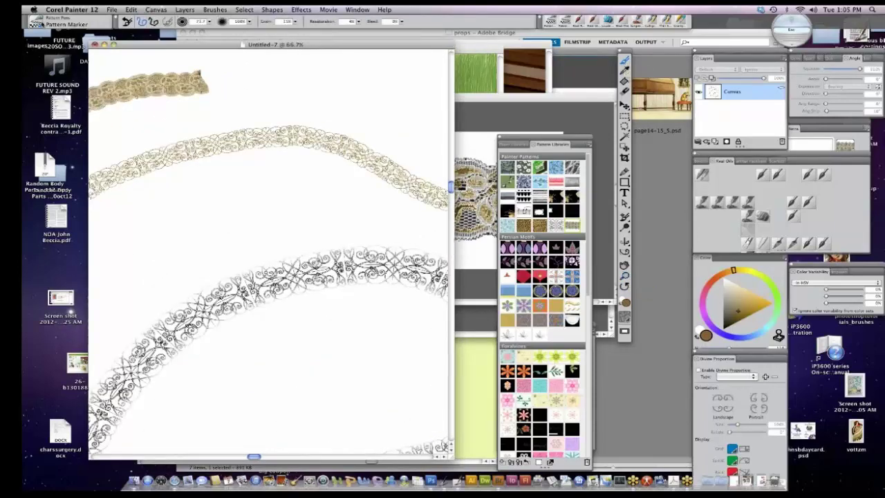
left_click(62, 20)
left_click(146, 67)
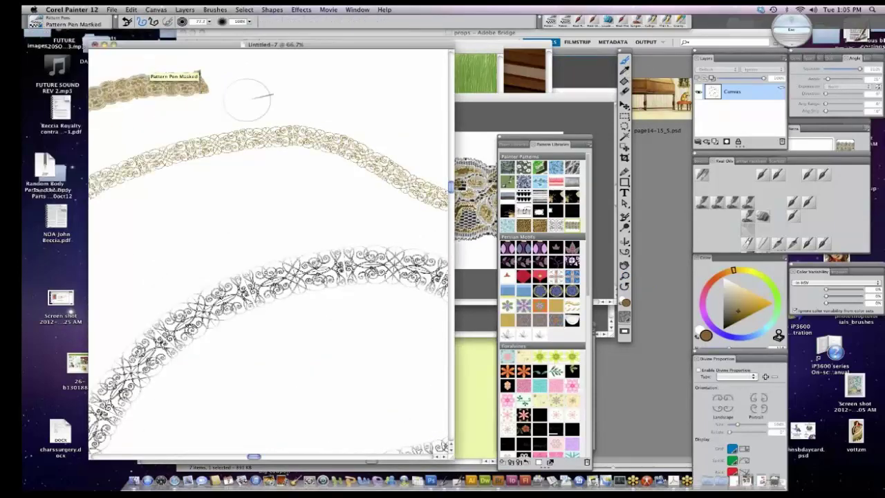
mouse_move(242, 92)
left_mouse_down()
mouse_move(312, 85)
mouse_move(369, 104)
mouse_move(418, 92)
mouse_move(443, 104)
mouse_move(425, 137)
mouse_move(315, 159)
mouse_move(242, 186)
mouse_move(223, 206)
mouse_move(234, 227)
mouse_move(313, 209)
mouse_move(380, 213)
left_mouse_up()
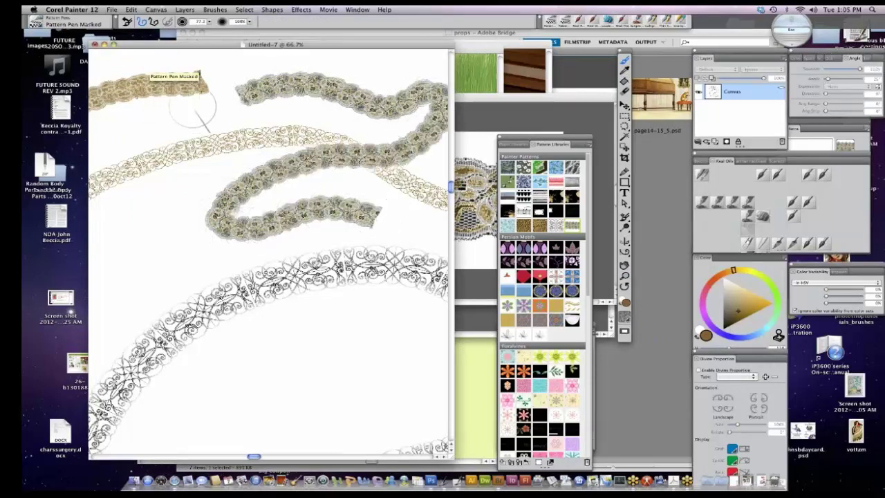
Switch to Adobe Bridge and open page14-15_5.psd from the props folder in Corel Painter.
left_click(499, 480)
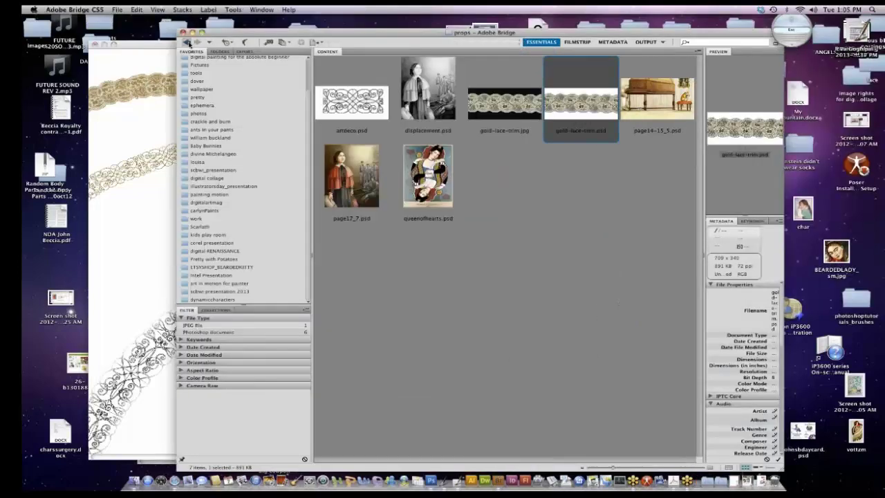
left_click(188, 42)
left_click(198, 42)
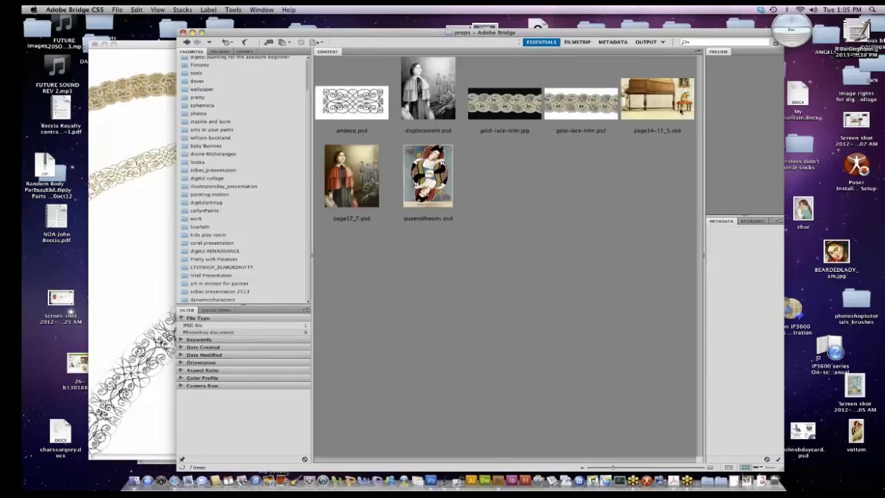
mouse_move(680, 110)
left_mouse_down()
mouse_move(578, 198)
mouse_move(459, 474)
left_mouse_up()
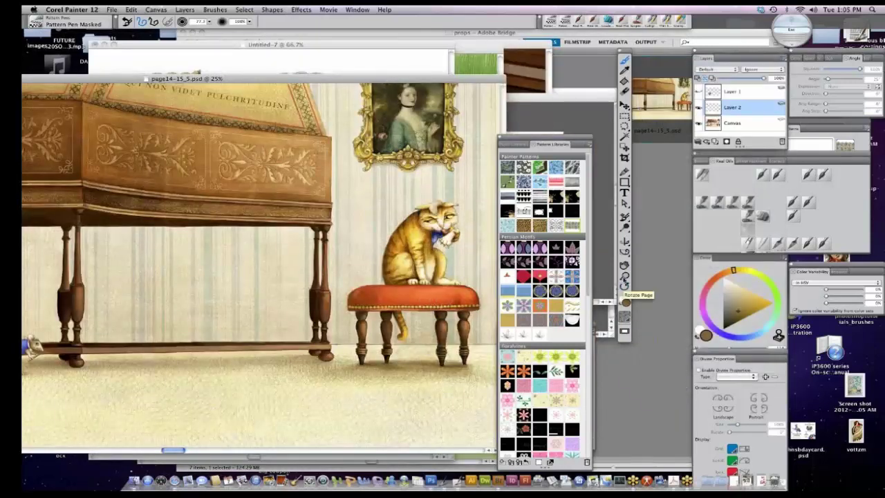
Enlarge the brush and paint a lace gold trim on Layer 2 along the stool cushion, just above its row of studs.
left_click(624, 285)
scroll(447, 299, "up", 1)
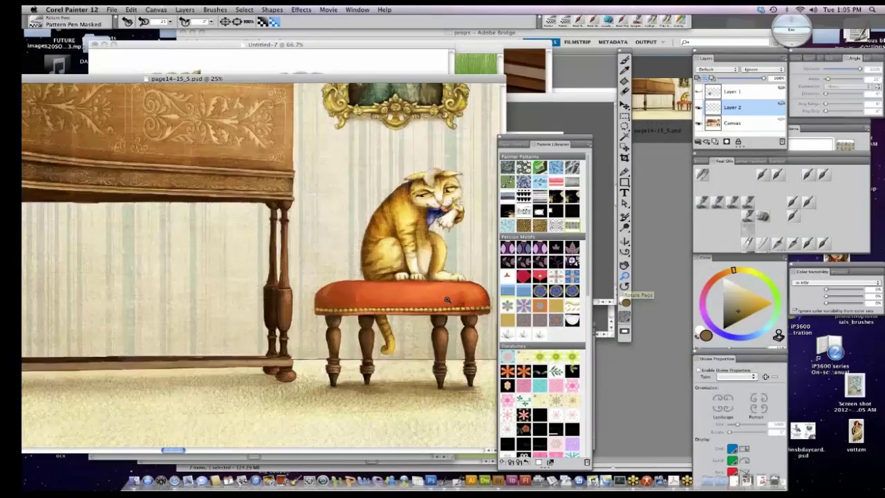
scroll(447, 299, "up", 1)
key("b")
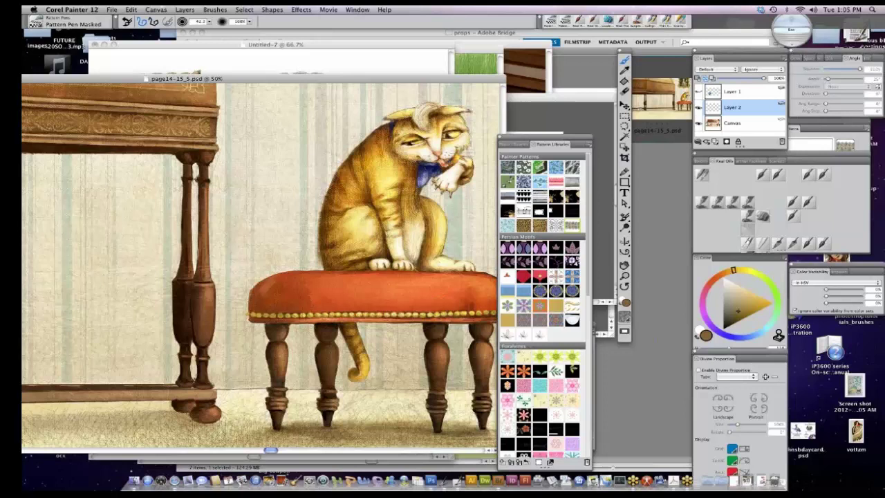
mouse_move(266, 307)
left_mouse_down()
mouse_move(253, 307)
mouse_move(498, 300)
left_mouse_up()
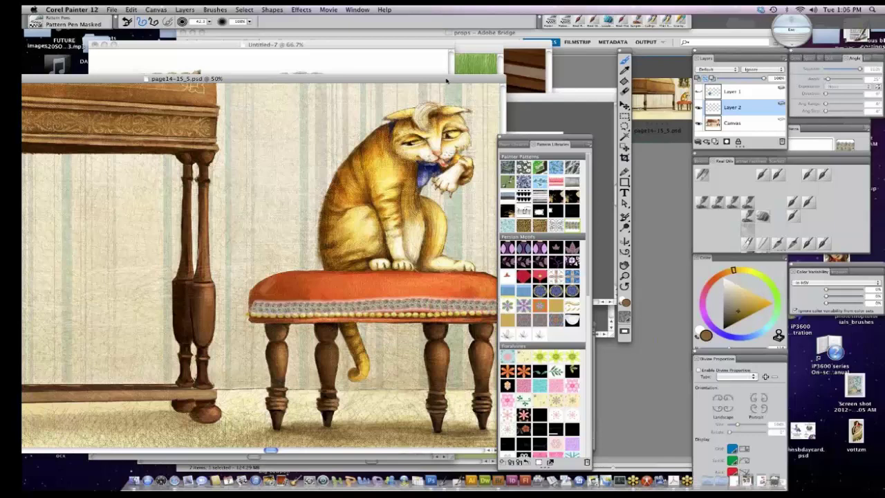
left_click_drag(434, 83, 344, 85)
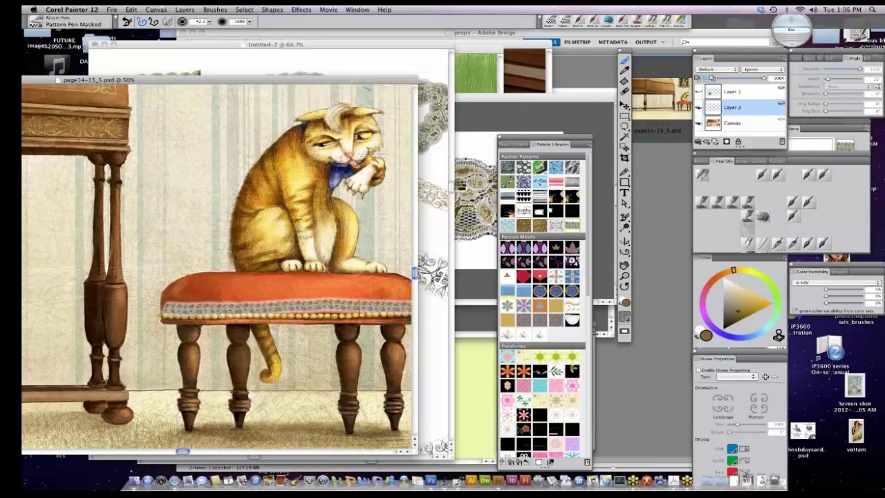
Try the Hard Light and Overlay composite methods on Layer 2 to blend the lace trim into the red cushion.
left_click(731, 70)
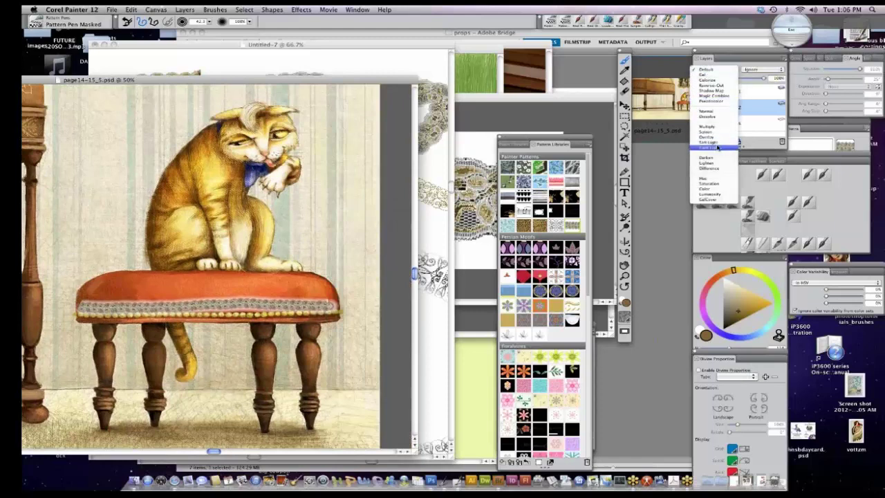
left_click(719, 147)
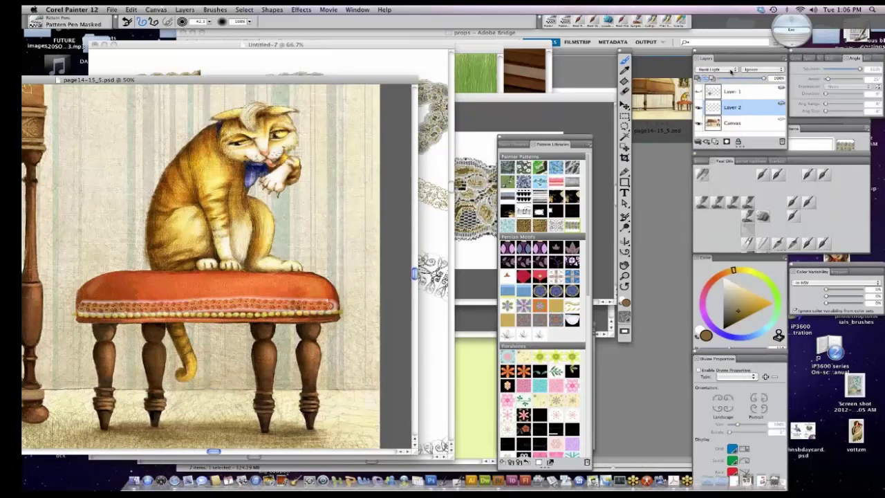
left_click(731, 70)
left_click(726, 61)
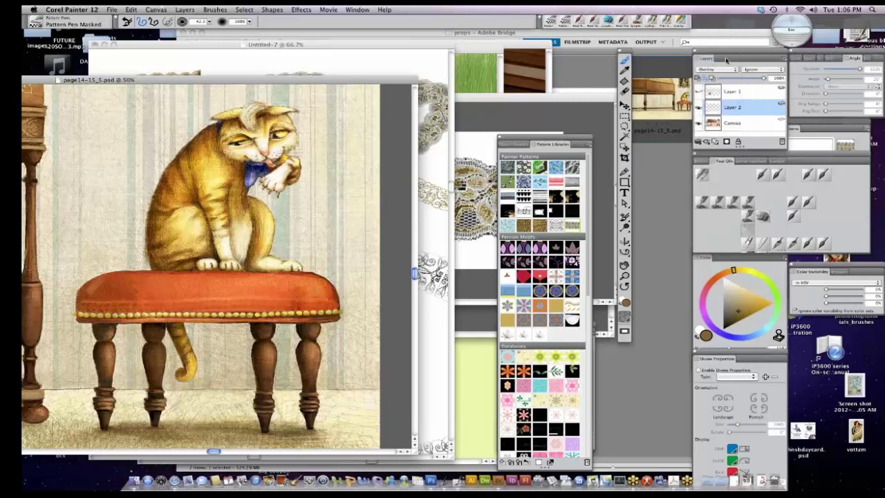
left_click(724, 70)
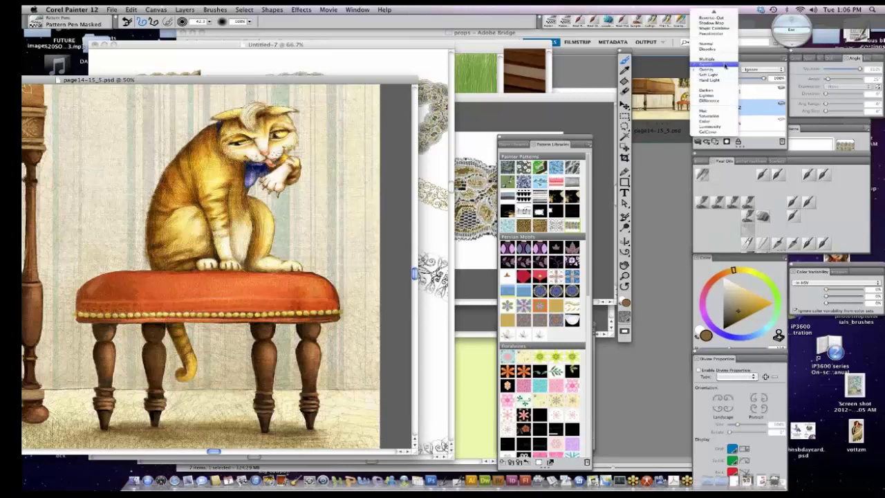
left_click(713, 72)
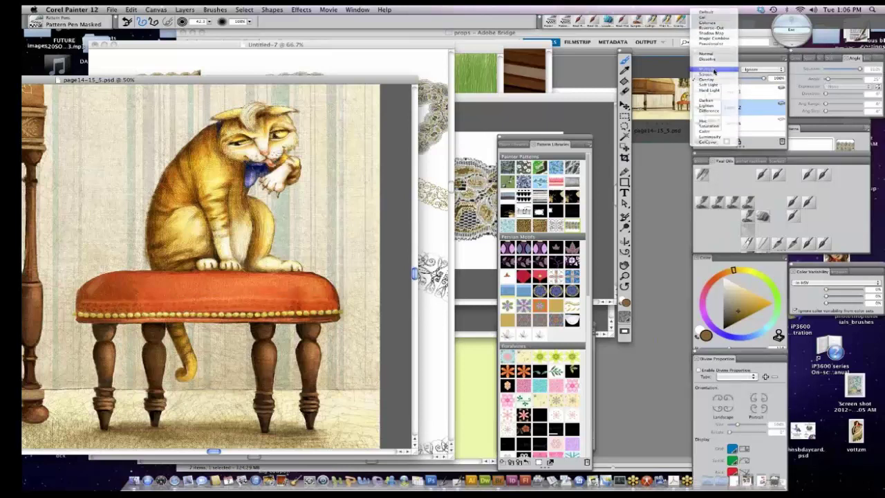